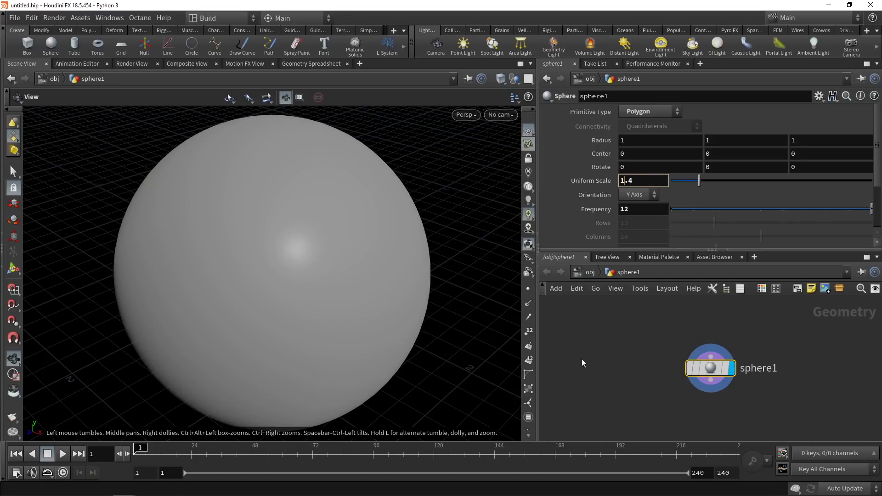
- Lower the sphere by setting its Center Y value to -2.6
{"action": "scroll", "coordinate": [290, 269], "scroll_direction": "down", "scroll_amount": 10}
{"action": "middle_click_drag", "start_coordinate": [320, 255], "coordinate": [311, 290]}
{"action": "left_click", "coordinate": [728, 154]}
{"action": "scroll", "coordinate": [727, 152], "scroll_direction": "down", "scroll_amount": 17}
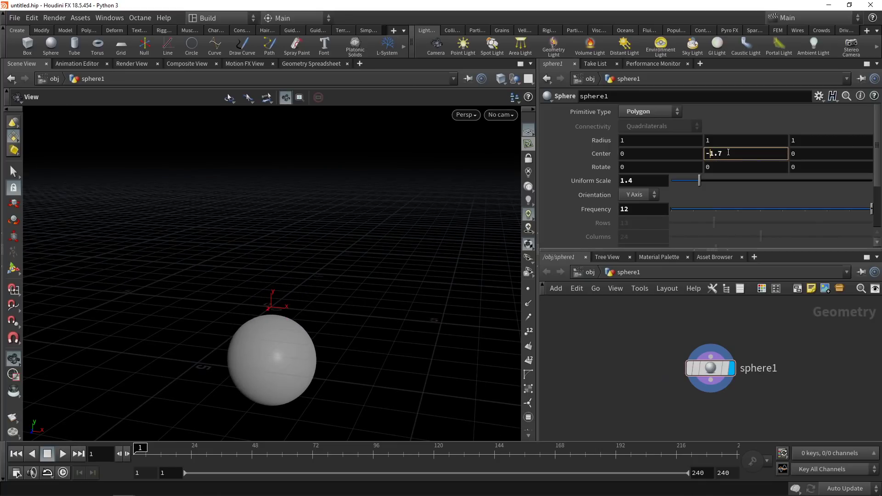
{"action": "scroll", "coordinate": [728, 152], "scroll_direction": "down", "scroll_amount": 9}
- Duplicate the sphere node and set the copy's Center Y to 2.6
{"action": "key", "text": "ctrl+c"}
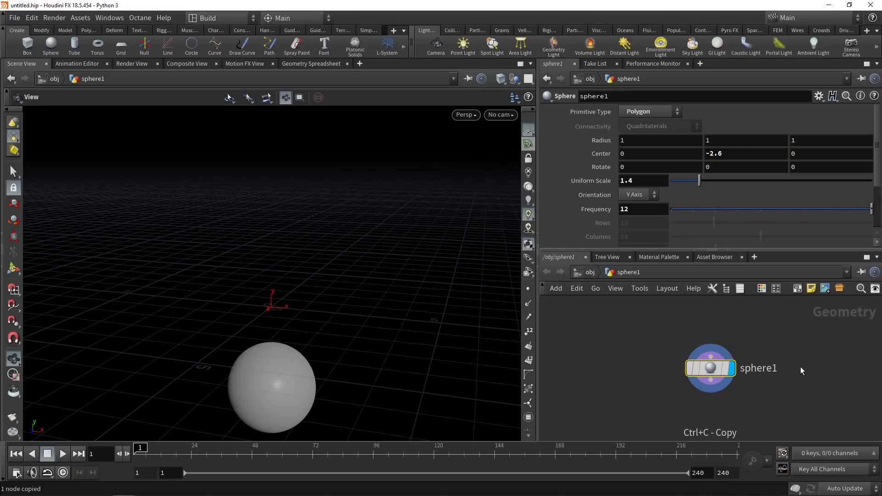
{"action": "key", "text": "ctrl+v"}
{"action": "left_click", "coordinate": [710, 154]}
{"action": "key", "text": "BackSpace"}
{"action": "key", "text": "Return"}
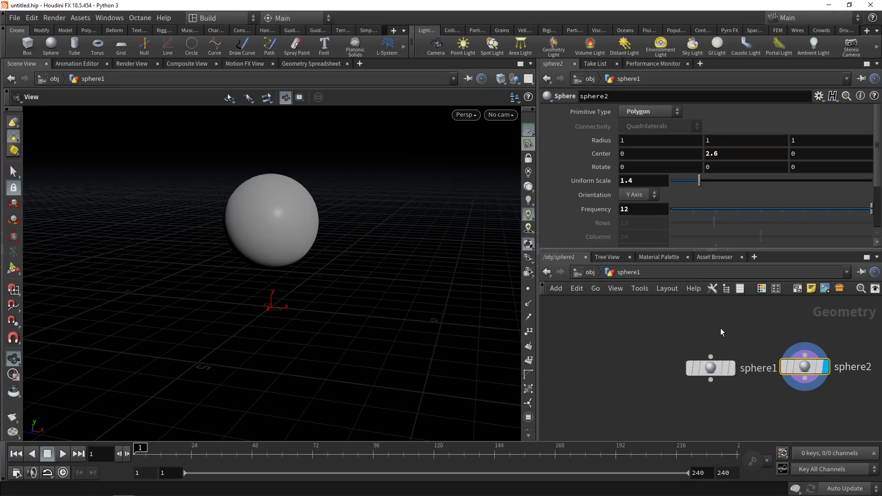
- Combine sphere1 and sphere2 with a Merge node placed below them
{"action": "middle_click_drag", "start_coordinate": [676, 395], "coordinate": [572, 348]}
{"action": "left_click_drag", "start_coordinate": [583, 353], "coordinate": [698, 321]}
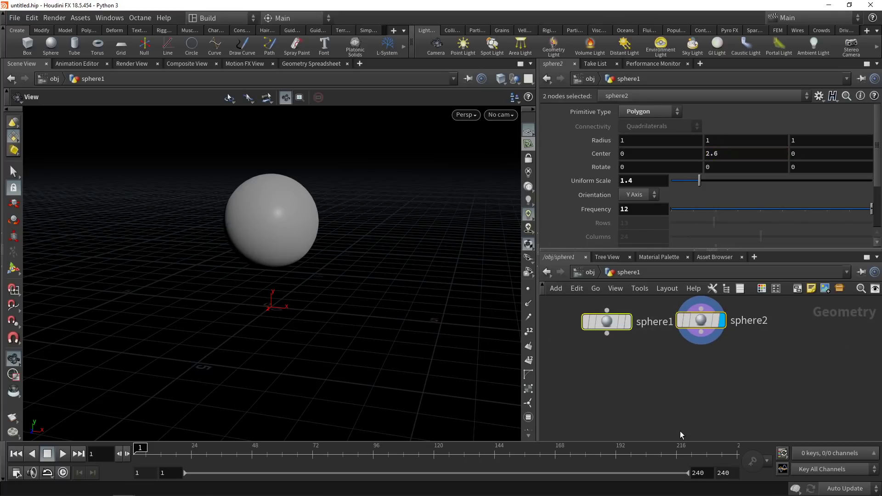
{"action": "key", "text": "Tab"}
{"action": "type", "text": "merge"}
{"action": "key", "text": "Return"}
{"action": "left_click", "coordinate": [647, 382]}
{"action": "left_click_drag", "start_coordinate": [376, 311], "coordinate": [258, 273]}
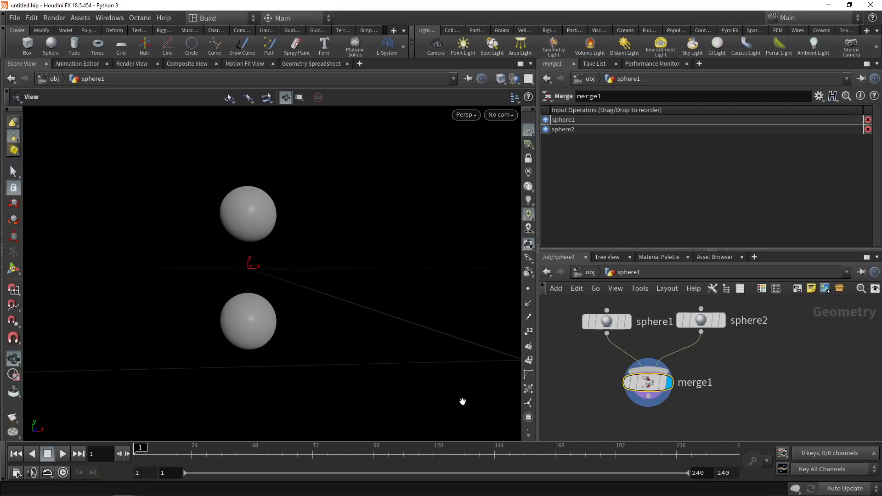
- Append a Mountain node after the merge and set its Height to 2.2
{"action": "middle_click_drag", "start_coordinate": [615, 405], "coordinate": [616, 364]}
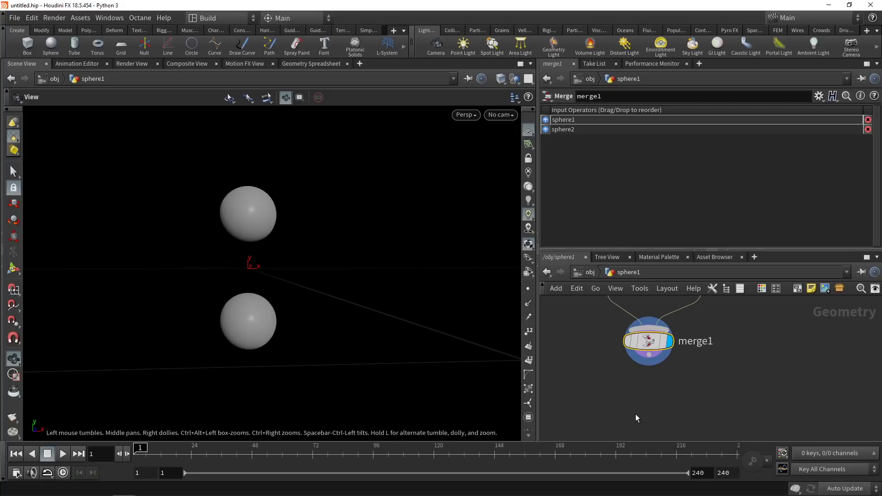
{"action": "key", "text": "Tab"}
{"action": "type", "text": "mou"}
{"action": "key", "text": "Return"}
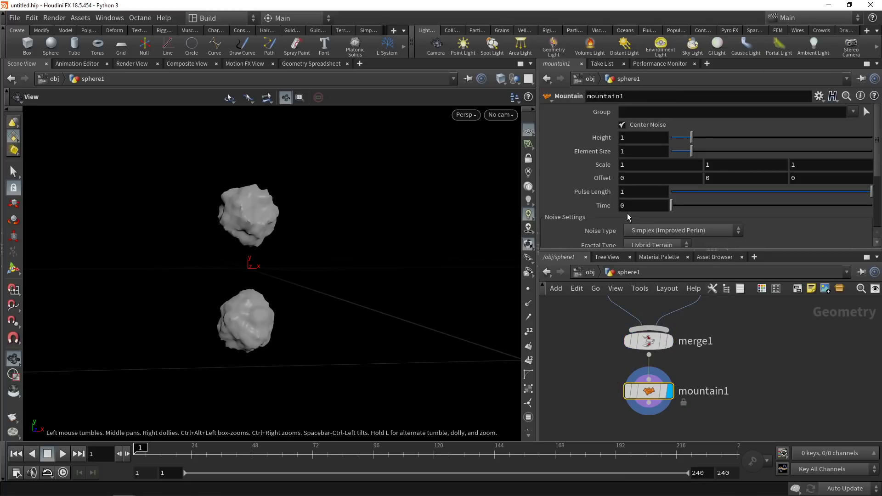
{"action": "left_click", "coordinate": [654, 139]}
{"action": "scroll", "coordinate": [654, 139], "scroll_direction": "up", "scroll_amount": 9}
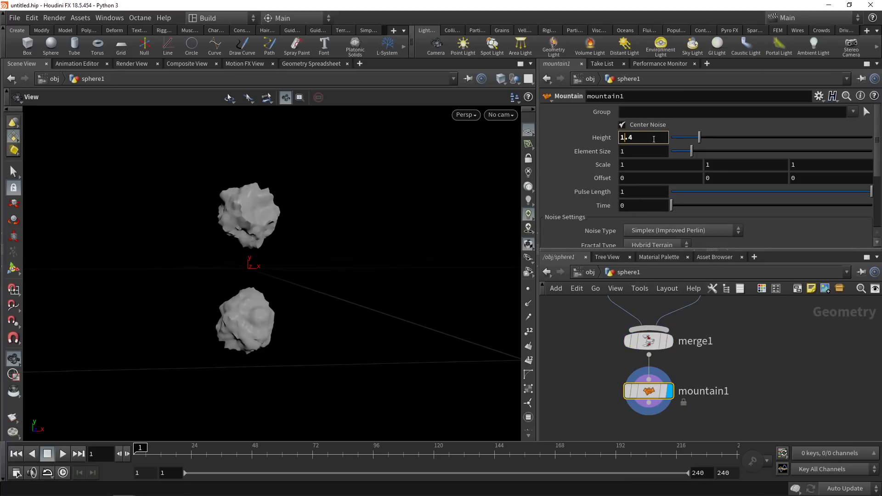
{"action": "scroll", "coordinate": [653, 138], "scroll_direction": "up", "scroll_amount": 3}
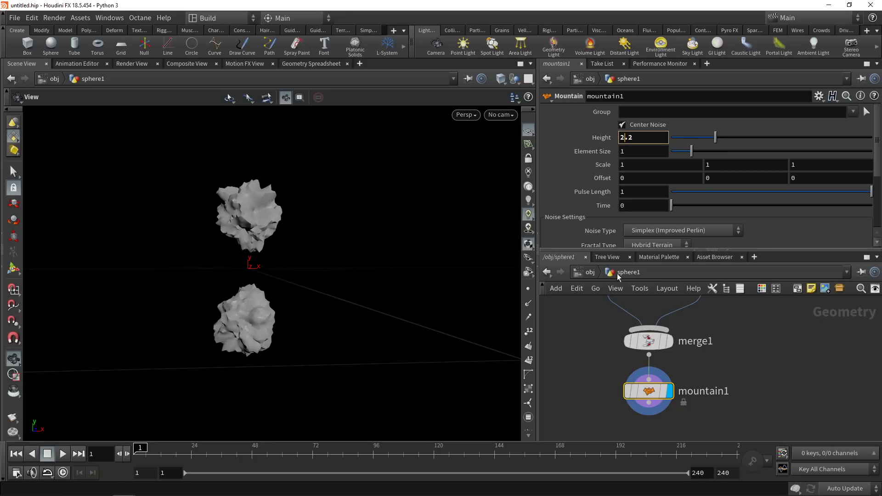
- Append a Null after the Mountain node and rename it OUT_Emitter
{"action": "scroll", "coordinate": [620, 386], "scroll_direction": "down", "scroll_amount": 3}
{"action": "key", "text": "Tab"}
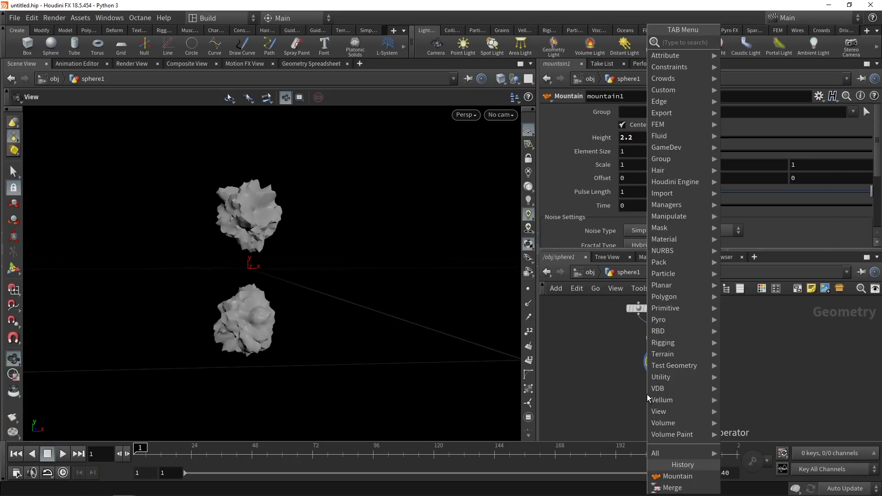
{"action": "type", "text": "null"}
{"action": "key", "text": "Return"}
{"action": "double_click", "coordinate": [677, 388]}
{"action": "type", "text": "OUT_"}
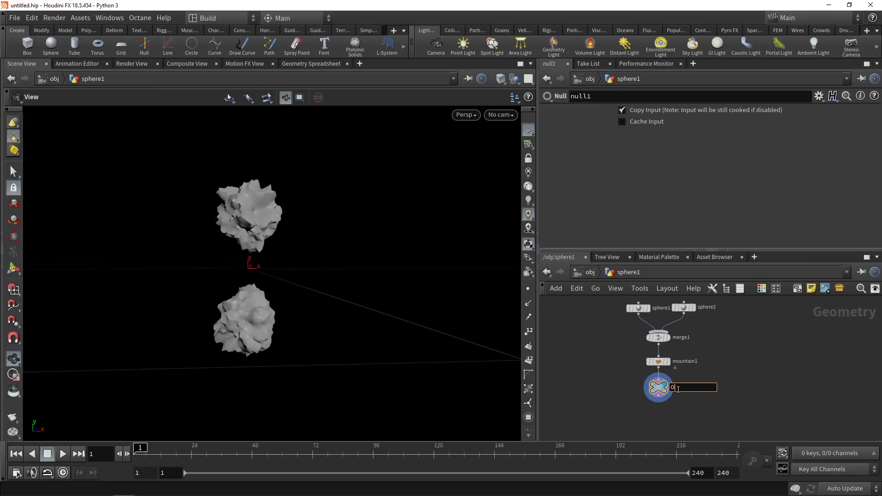
{"action": "type", "text": "Emitter"}
{"action": "key", "text": "Return"}
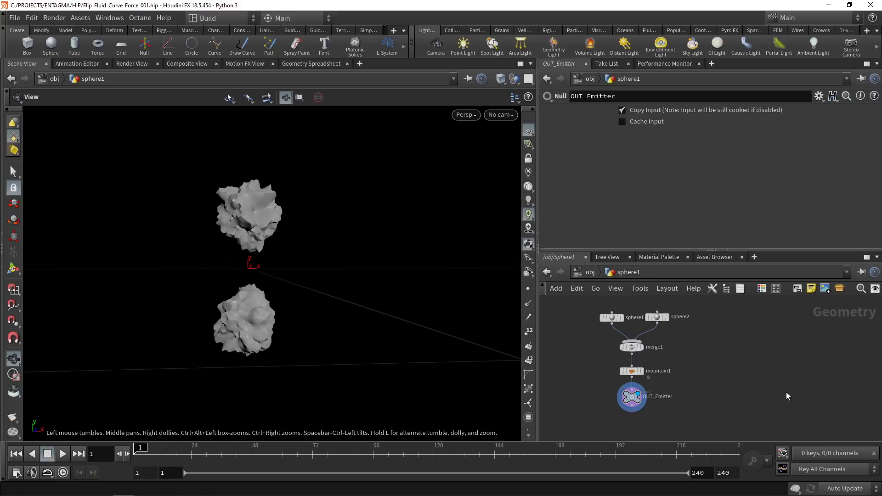
- Add a separate Font node beside the emitter network and display its output
{"action": "key", "text": "Tab"}
{"action": "type", "text": "font"}
{"action": "key", "text": "Return"}
{"action": "left_click", "coordinate": [709, 351]}
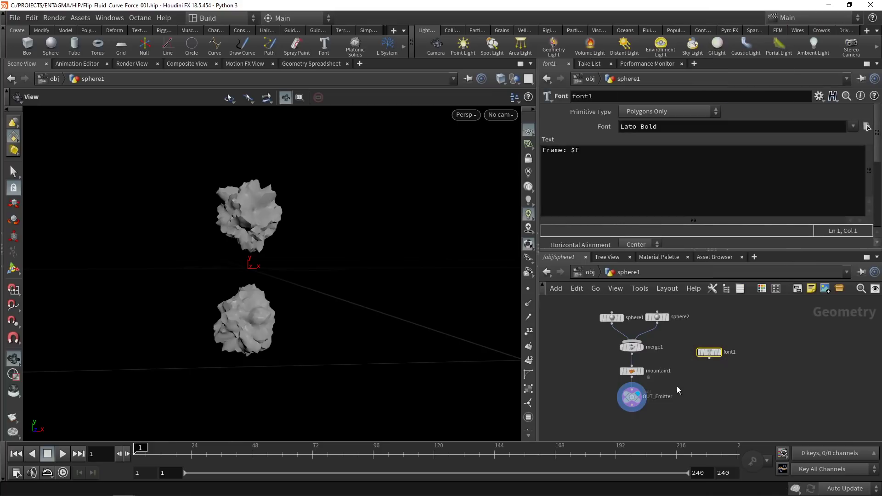
{"action": "left_click", "coordinate": [719, 353]}
{"action": "left_click_drag", "start_coordinate": [714, 357], "coordinate": [730, 369]}
- Replace the Font node's text with N and set its font to Chivo Black Italic
{"action": "left_click_drag", "start_coordinate": [633, 156], "coordinate": [450, 158]}
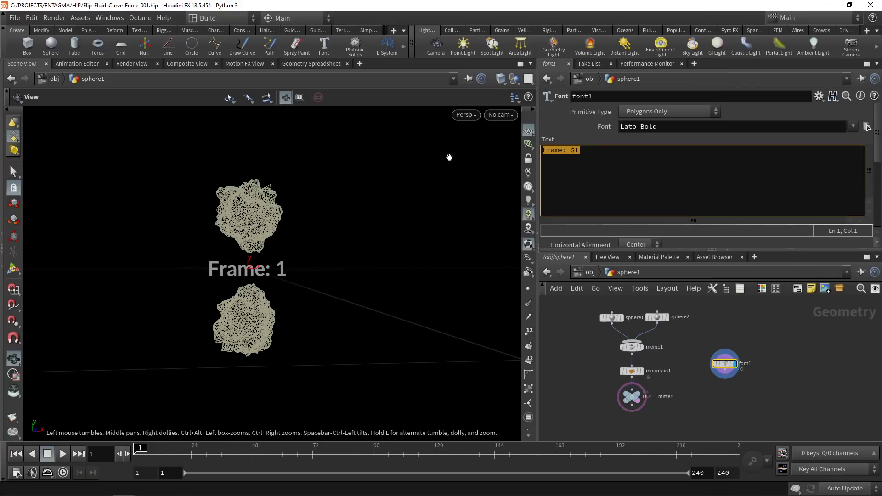
{"action": "type", "text": "N"}
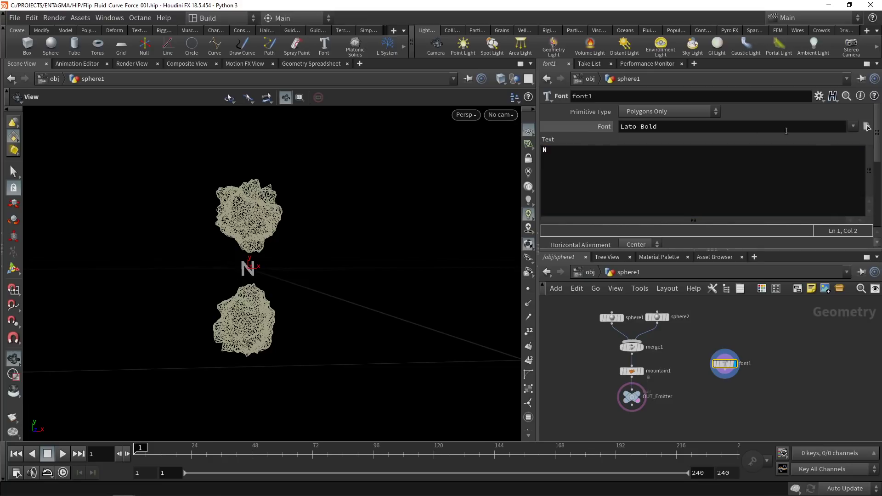
{"action": "left_click", "coordinate": [854, 126]}
{"action": "left_click", "coordinate": [788, 220]}
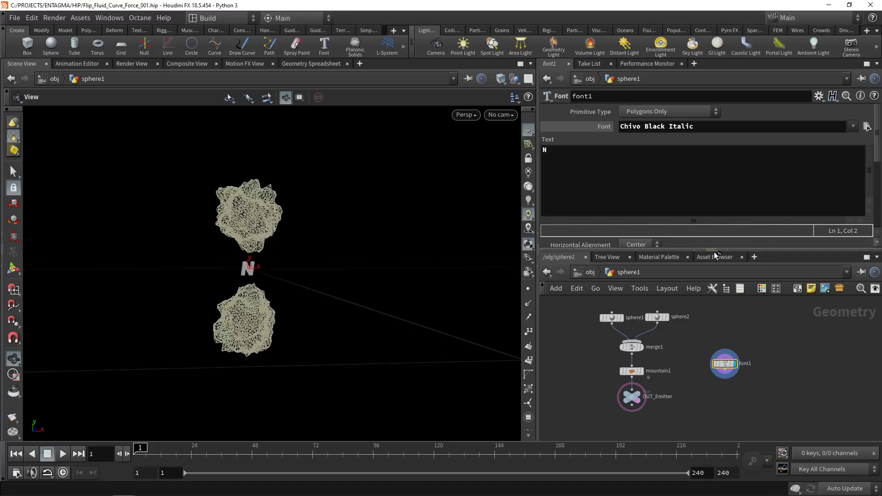
- Set the Font node's font size to 12
{"action": "left_click_drag", "start_coordinate": [713, 250], "coordinate": [717, 303]}
{"action": "scroll", "coordinate": [689, 275], "scroll_direction": "down", "scroll_amount": 3}
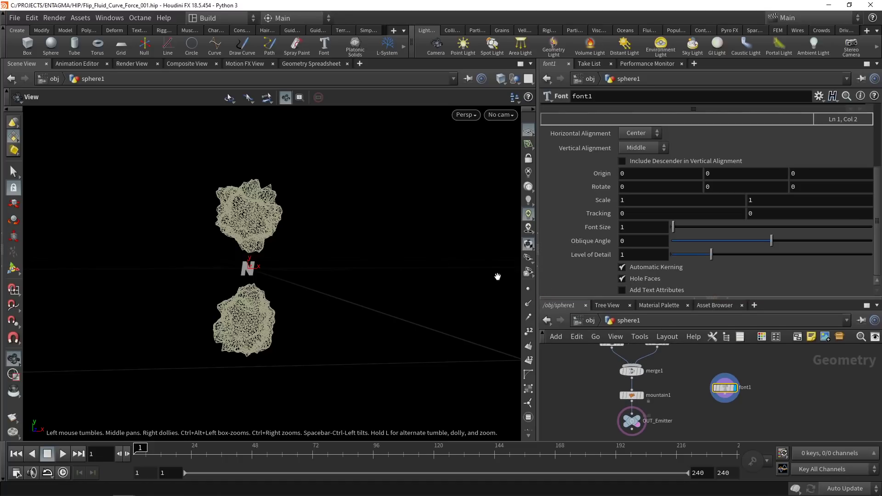
{"action": "left_click", "coordinate": [633, 226]}
{"action": "type", "text": "12"}
{"action": "key", "text": "Return"}
{"action": "middle_click_drag", "start_coordinate": [756, 423], "coordinate": [743, 407]}
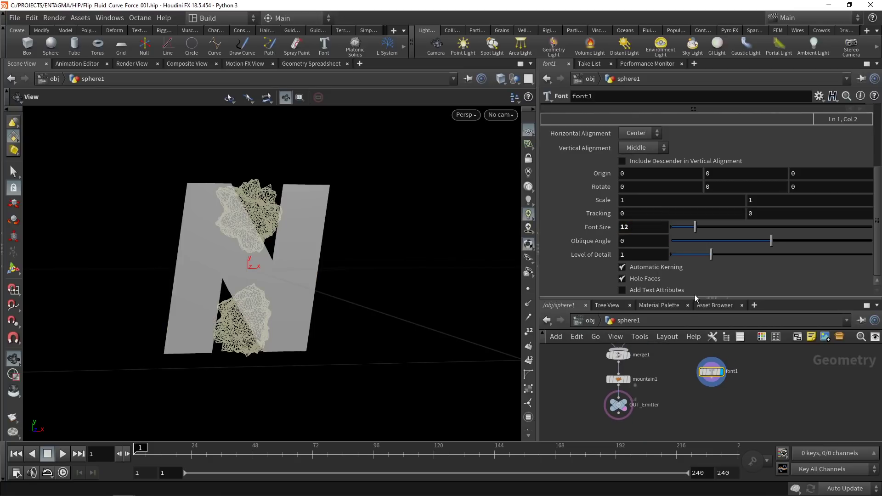
{"action": "left_click_drag", "start_coordinate": [714, 299], "coordinate": [713, 241]}
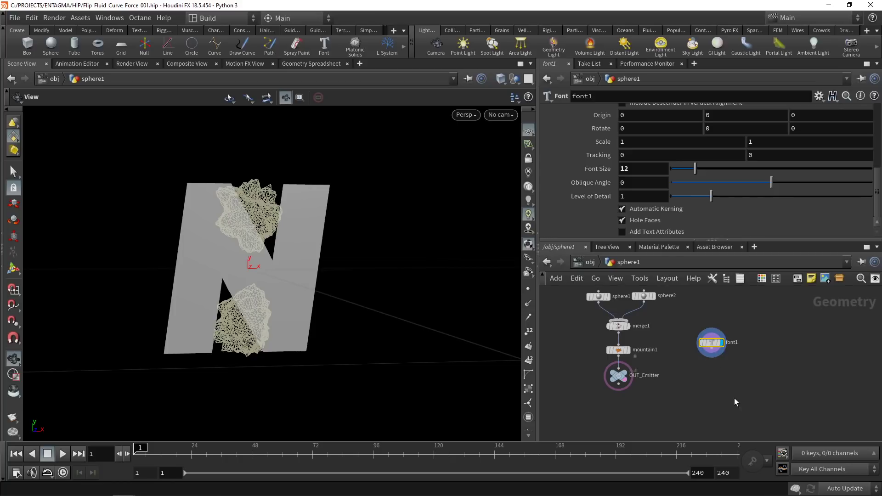
- Append an Ends node after the Font node and set Close U to Open
{"action": "key", "text": "Tab"}
{"action": "type", "text": "ends"}
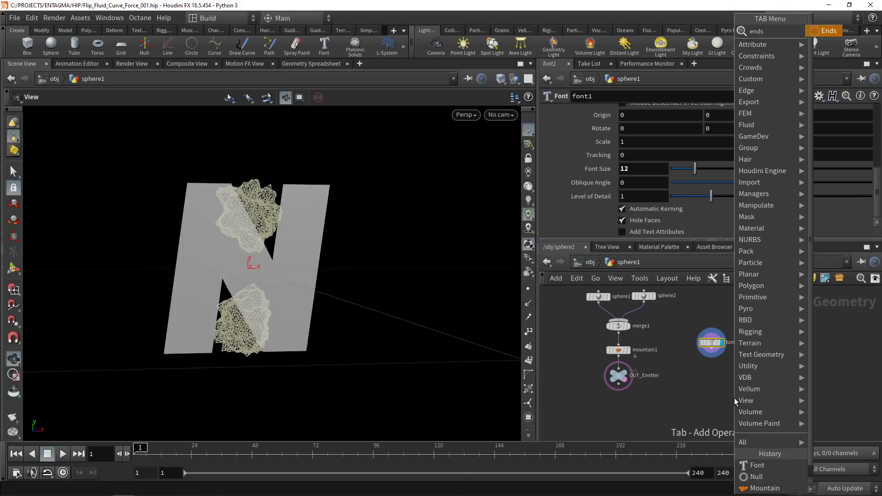
{"action": "key", "text": "Return"}
{"action": "left_click", "coordinate": [636, 150]}
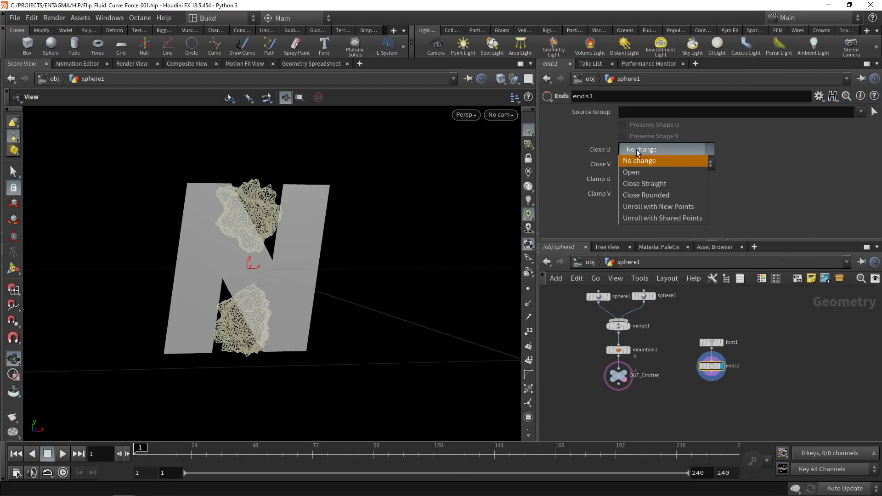
{"action": "left_click", "coordinate": [639, 169]}
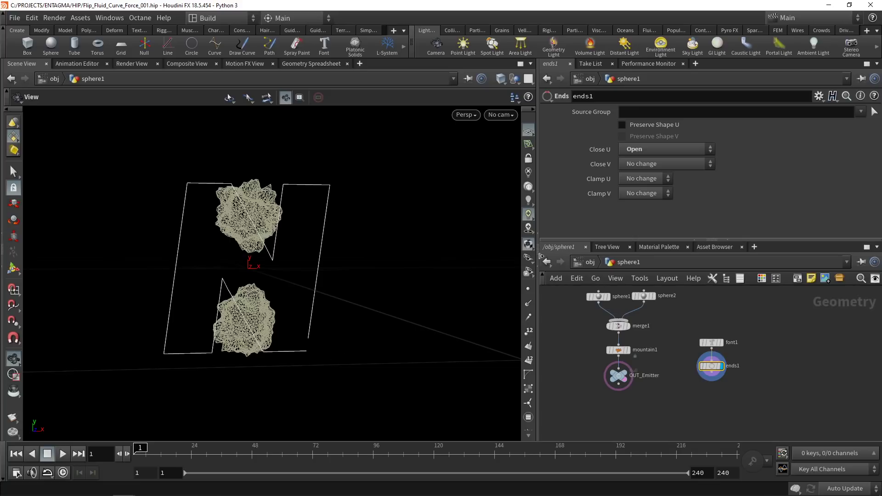
- Try the Unroll with New Points option for Close U and restore it to Open
{"action": "left_click", "coordinate": [645, 154]}
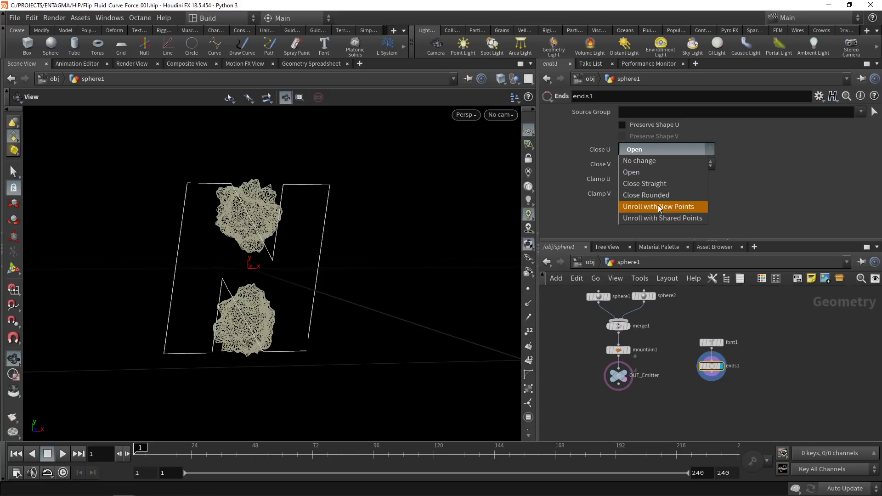
{"action": "left_click", "coordinate": [658, 207]}
{"action": "left_click", "coordinate": [657, 149]}
{"action": "left_click", "coordinate": [659, 168]}
- Append a Null after the Ends node and rename it OUT_Curve
{"action": "key", "text": "Tab"}
{"action": "type", "text": "null"}
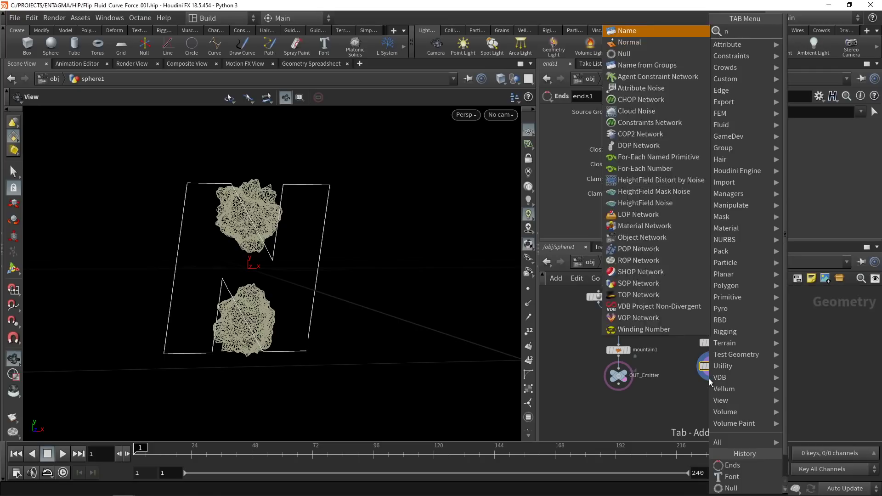
{"action": "key", "text": "Return"}
{"action": "key", "text": "Return"}
{"action": "left_click", "coordinate": [729, 390]}
{"action": "type", "text": "O"}
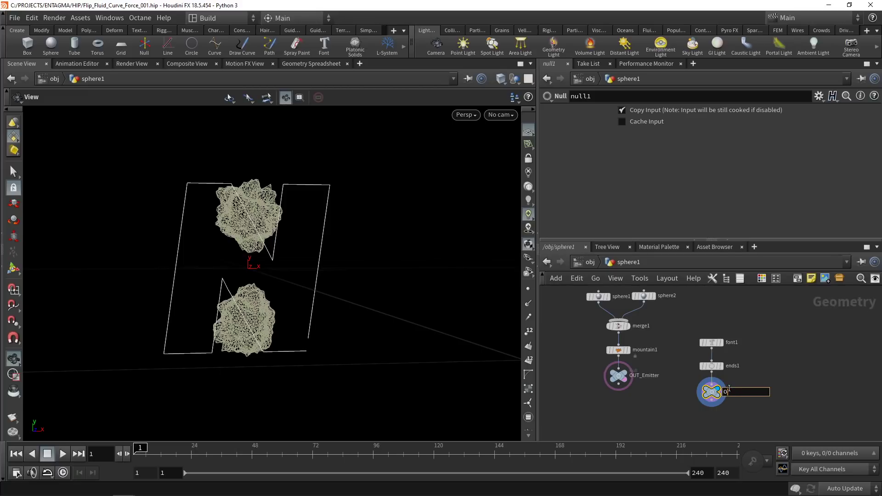
{"action": "type", "text": "UT_Curve"}
{"action": "key", "text": "Return"}
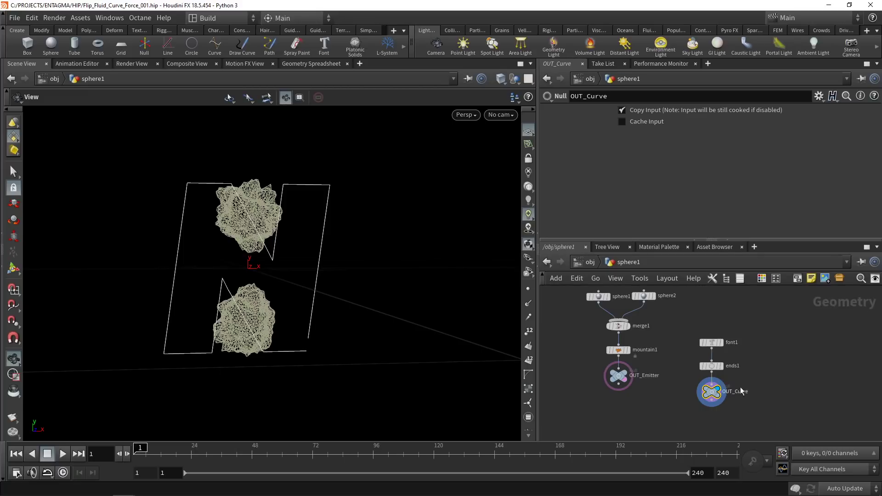
- Place a DOP Network node below the OUT_Emitter and OUT_Curve nulls
{"action": "key", "text": "h"}
{"action": "middle_click_drag", "start_coordinate": [676, 406], "coordinate": [686, 391]}
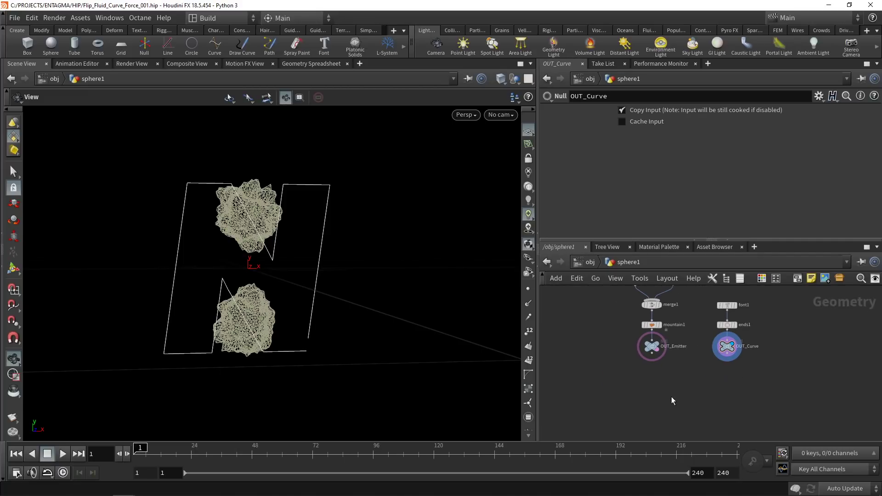
{"action": "key", "text": "Tab"}
{"action": "type", "text": "dop"}
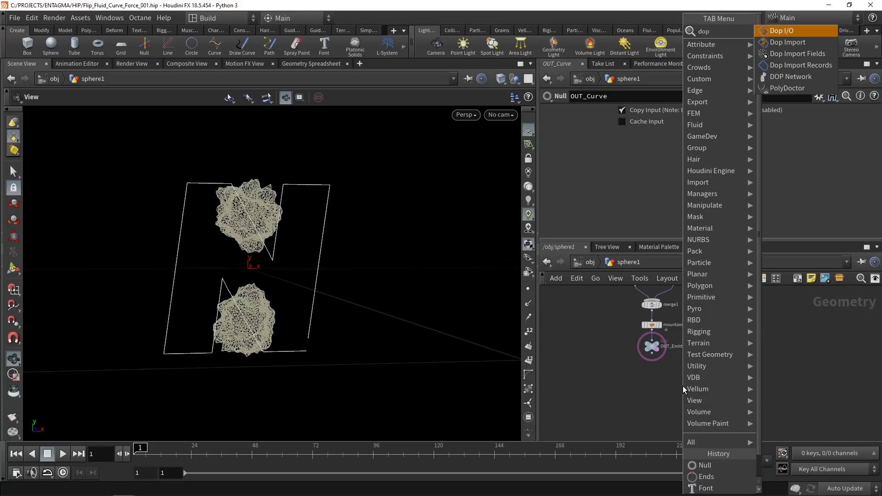
{"action": "type", "text": "n"}
{"action": "key", "text": "Return"}
{"action": "left_click", "coordinate": [682, 385]}
- Enter the DOP network, add a FLIP Solver and connect it to the output node
{"action": "mouse_move", "coordinate": [654, 351]}
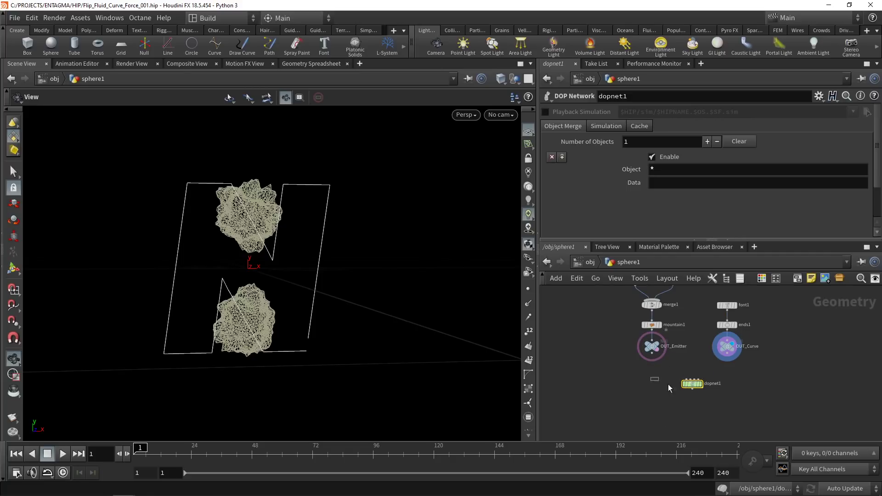
{"action": "key", "text": "Return"}
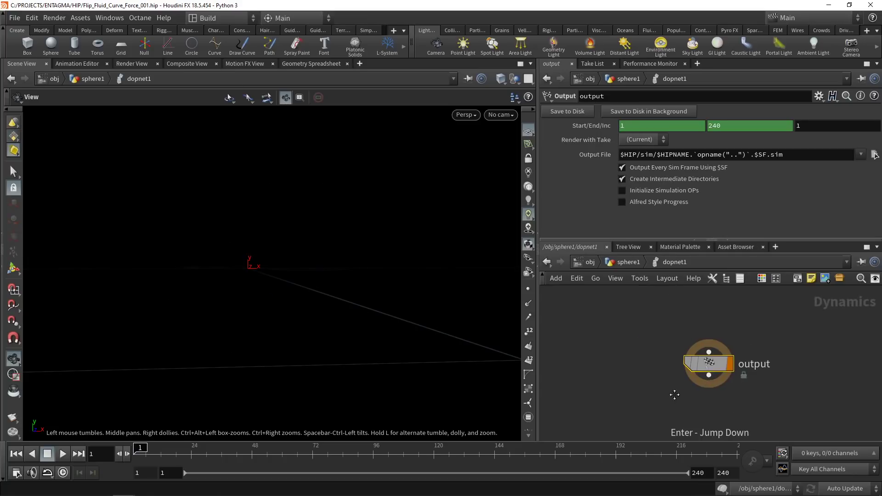
{"action": "key", "text": "Tab"}
{"action": "type", "text": "flips"}
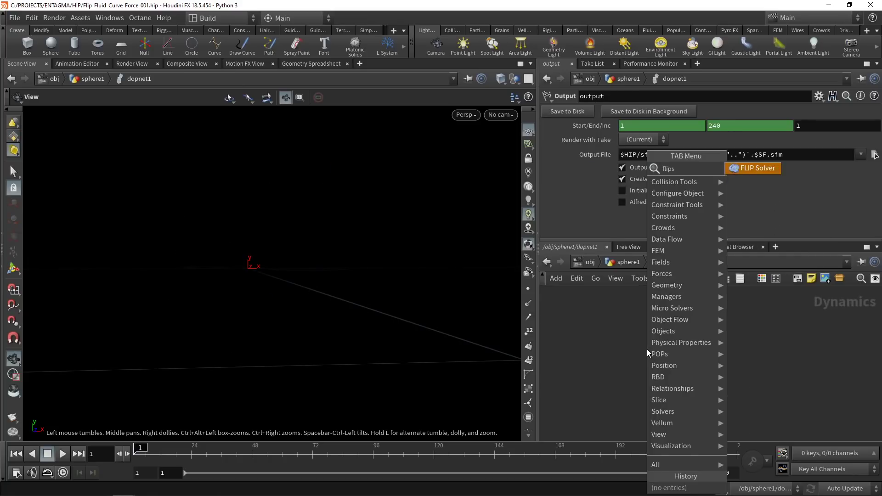
{"action": "key", "text": "Return"}
{"action": "left_click", "coordinate": [670, 366]}
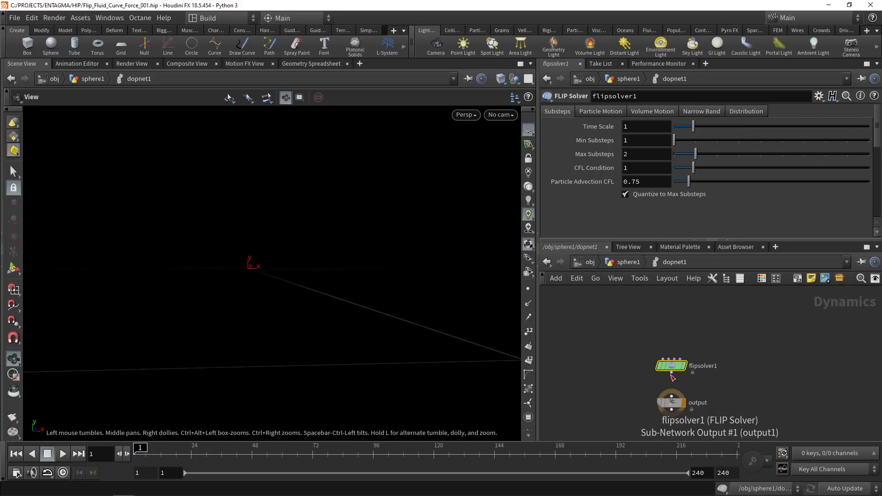
- Add a FLIP Object and connect it to the FLIP Solver's first input
{"action": "key", "text": "Tab"}
{"action": "type", "text": "flipo"}
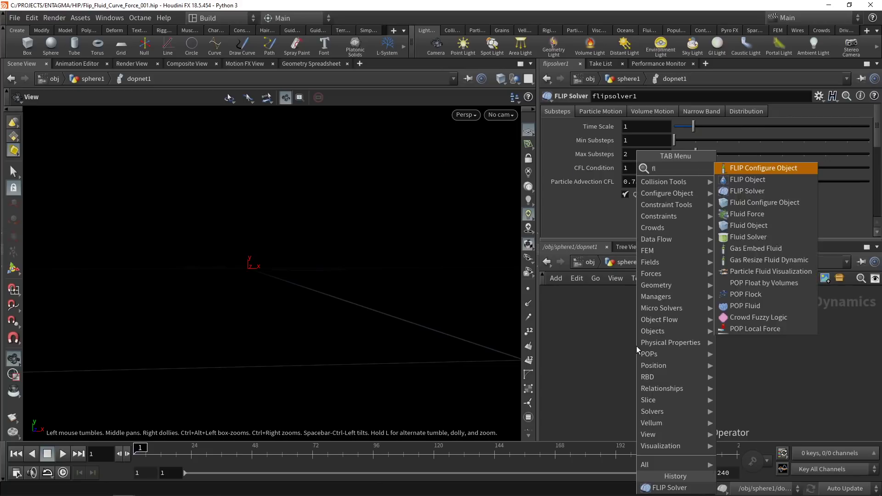
{"action": "key", "text": "Return"}
{"action": "left_click", "coordinate": [617, 332]}
{"action": "left_click", "coordinate": [617, 339]}
{"action": "left_click", "coordinate": [662, 358]}
- Add a POP Curve Force node above and beside the FLIP Object
{"action": "left_click", "coordinate": [726, 320]}
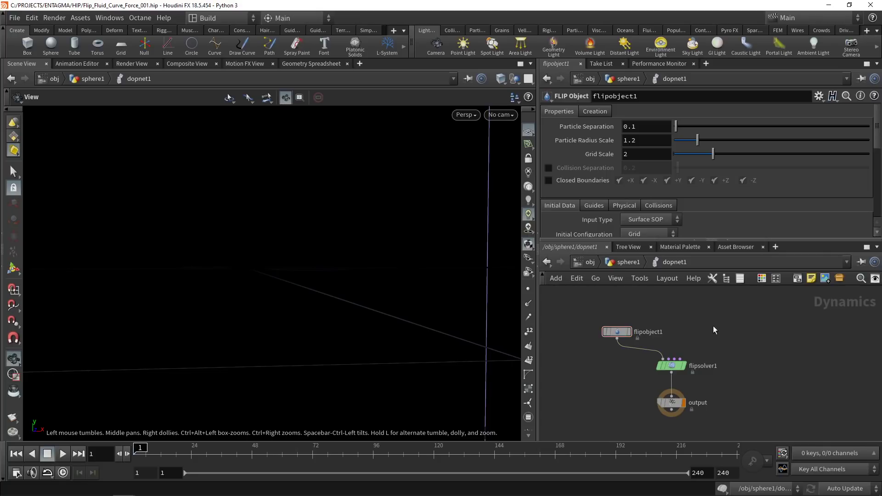
{"action": "key", "text": "Tab"}
{"action": "type", "text": "popcu"}
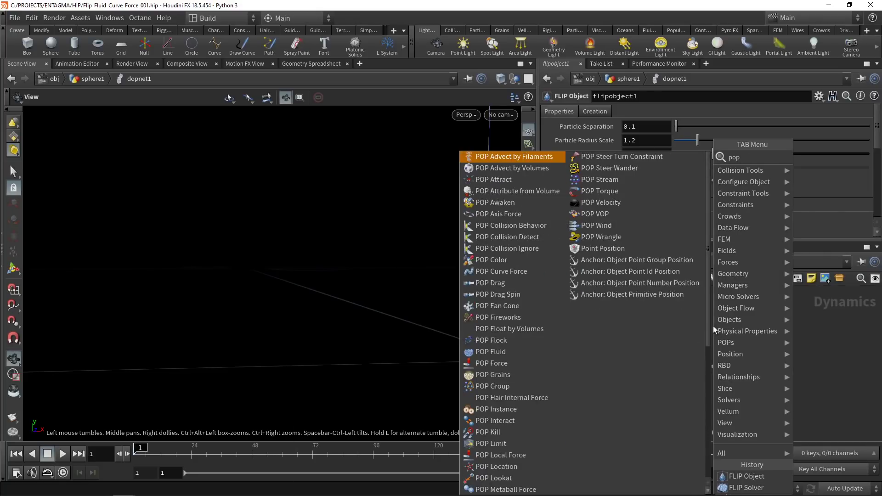
{"action": "key", "text": "Return"}
{"action": "left_click", "coordinate": [708, 306]}
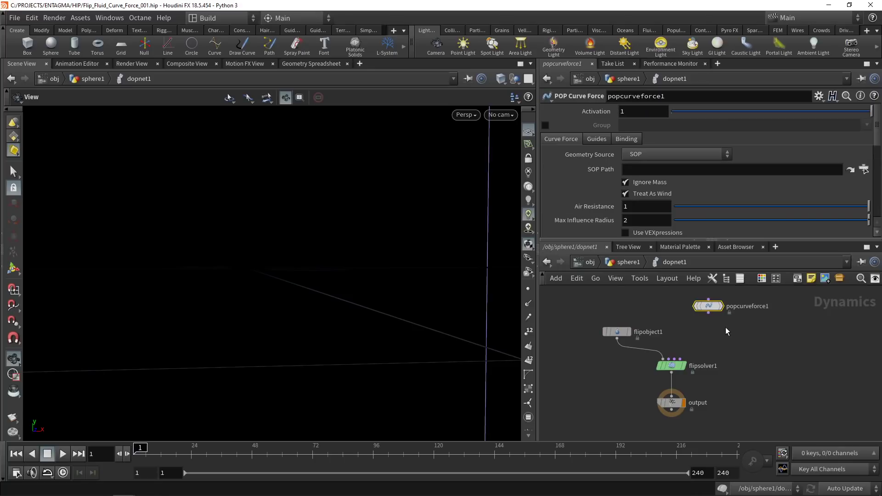
- Add a POP Wind node below the POP Curve Force and wire its output to the FLIP Solver's last input
{"action": "key", "text": "Tab"}
{"action": "type", "text": "popwind"}
{"action": "key", "text": "Return"}
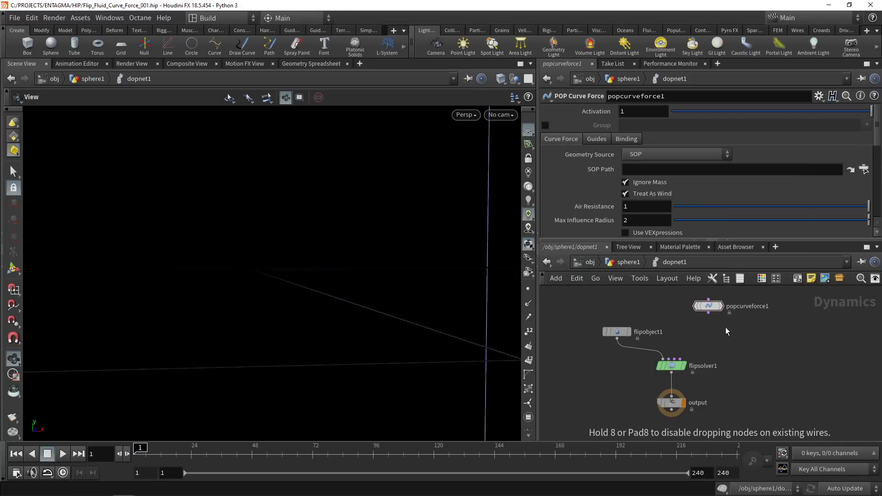
{"action": "left_click", "coordinate": [708, 332]}
{"action": "left_click", "coordinate": [707, 339]}
{"action": "left_click", "coordinate": [680, 359]}
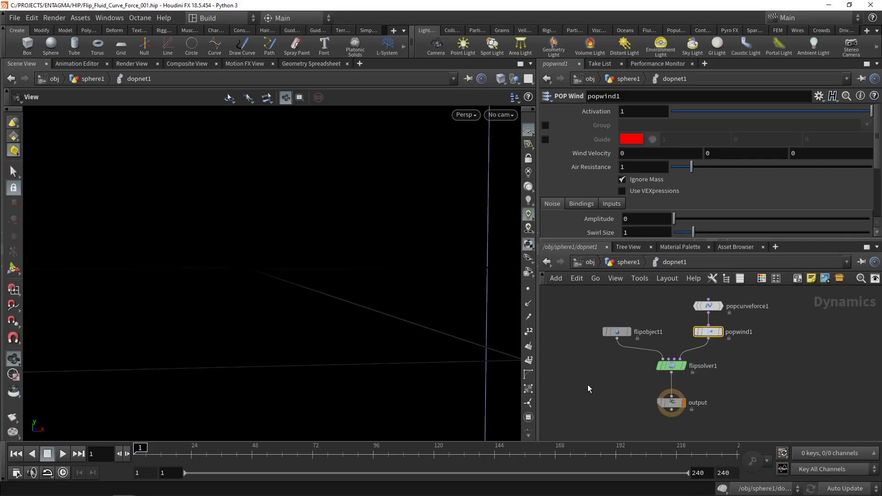
- Set the FLIP Object's initial data SOP Path to the OUT_Emitter null
{"action": "left_click", "coordinate": [617, 332]}
{"action": "left_click_drag", "start_coordinate": [638, 238], "coordinate": [642, 313]}
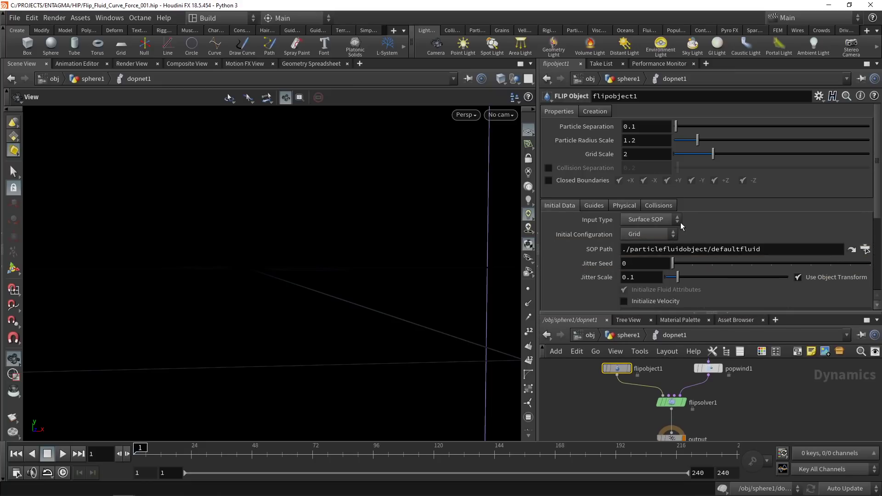
{"action": "left_click", "coordinate": [865, 249]}
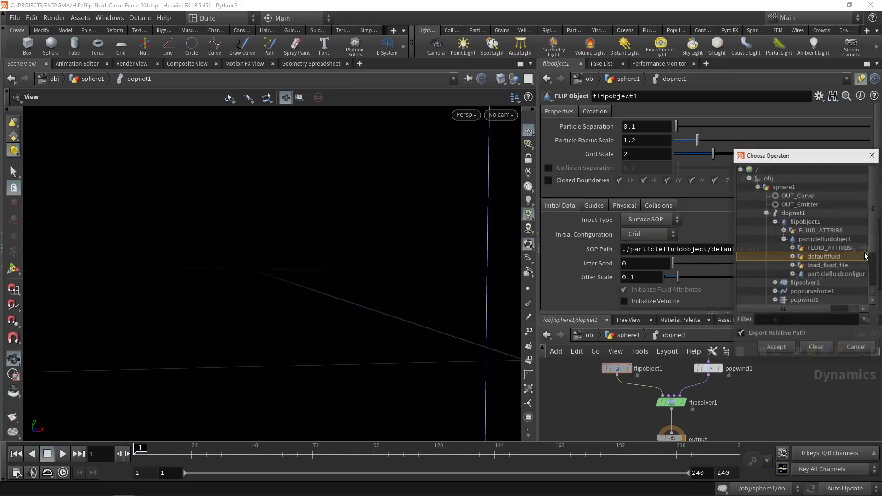
{"action": "left_click", "coordinate": [806, 205]}
{"action": "double_click", "coordinate": [807, 204]}
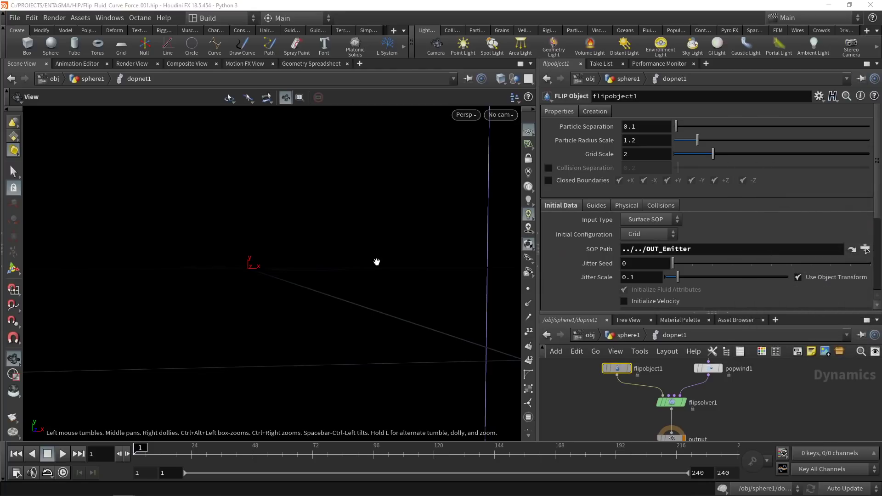
- Change the FLIP Object's particle guide visualization to Particles
{"action": "left_click", "coordinate": [599, 206]}
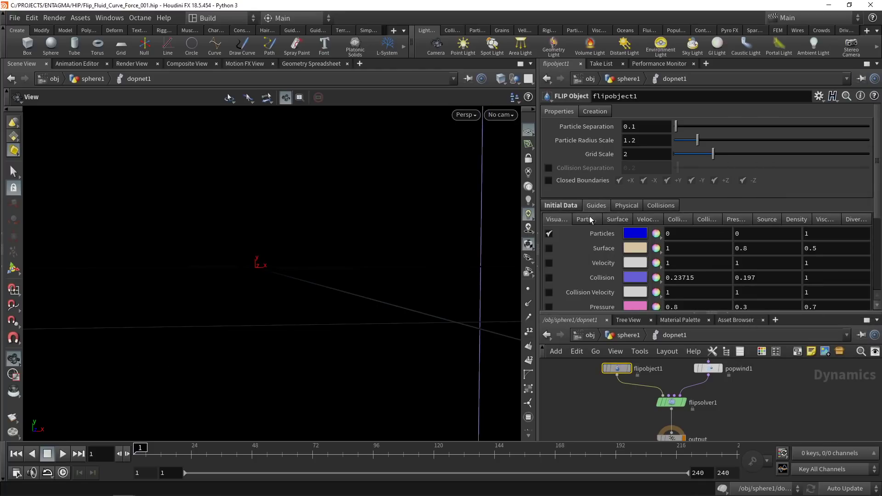
{"action": "left_click", "coordinate": [585, 220]}
{"action": "left_click", "coordinate": [645, 234]}
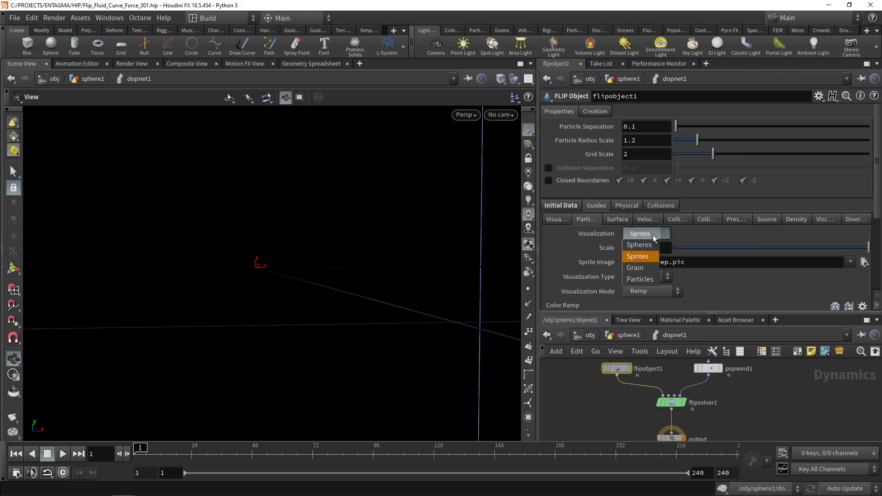
{"action": "left_click", "coordinate": [648, 283]}
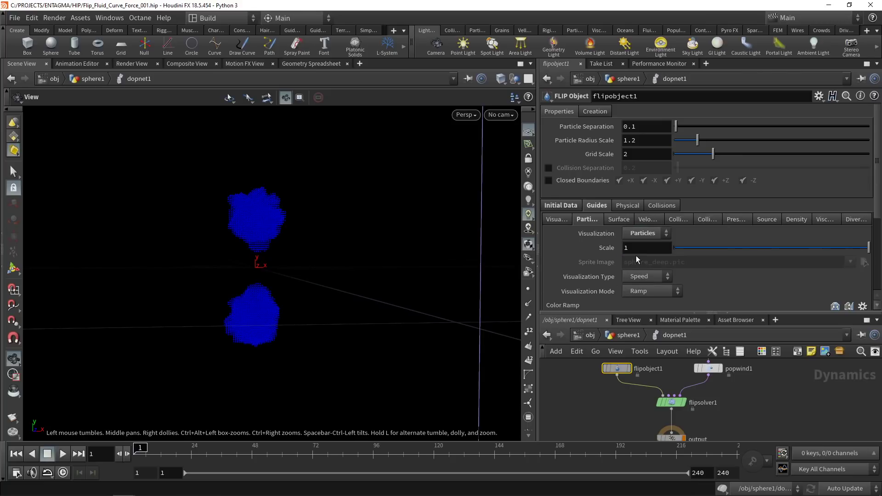
- Set the FLIP Object's Jitter Scale to 1 in its initial data settings
{"action": "left_click", "coordinate": [561, 205]}
{"action": "left_click", "coordinate": [648, 278]}
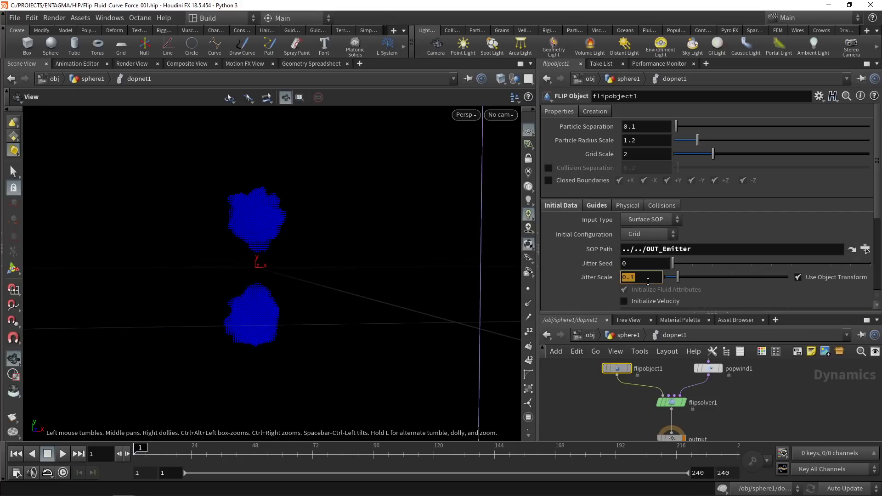
{"action": "type", "text": "1"}
{"action": "key", "text": "Return"}
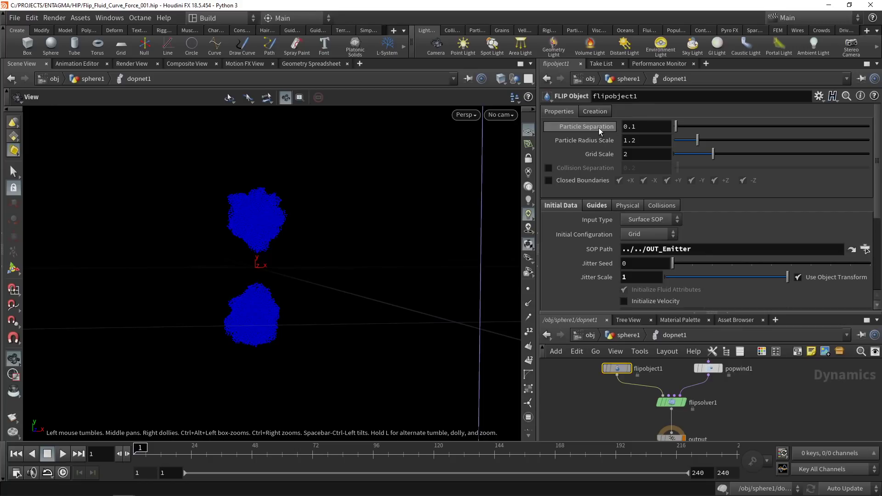
{"action": "mouse_move", "coordinate": [599, 130]}
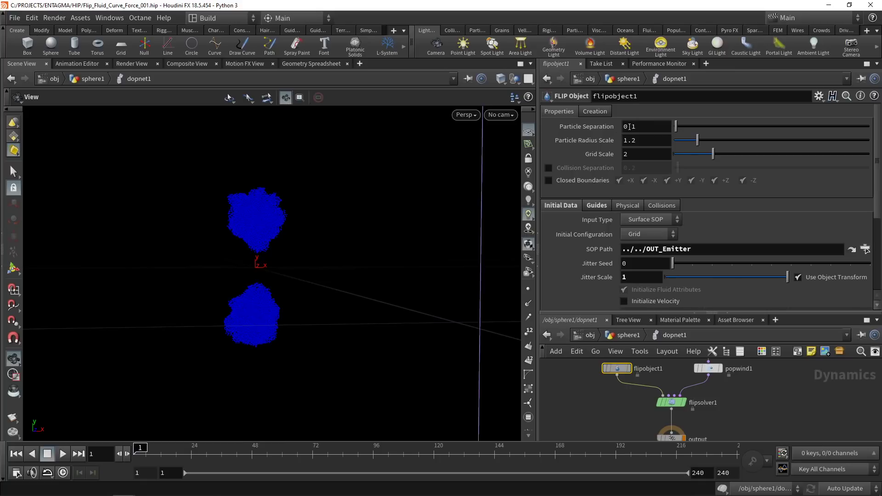
- Set the FLIP Solver's Max Substeps to 10
{"action": "left_click", "coordinate": [672, 403]}
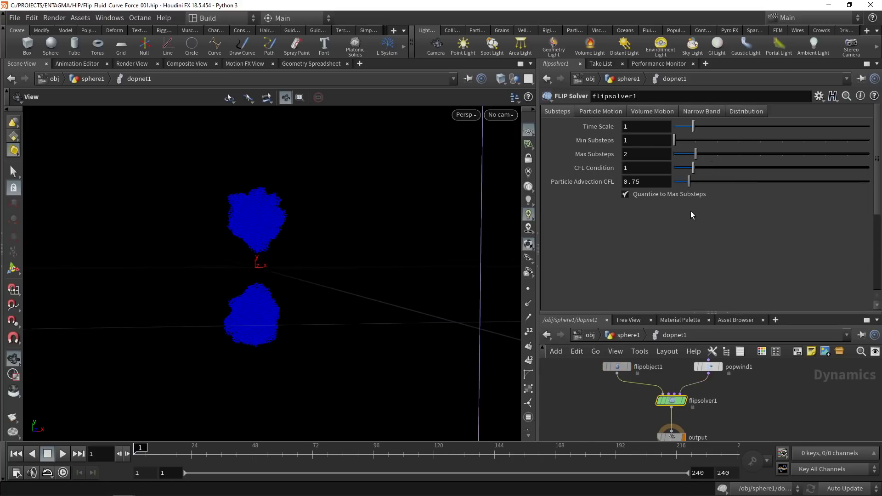
{"action": "left_click", "coordinate": [644, 153]}
{"action": "type", "text": "10"}
{"action": "key", "text": "Return"}
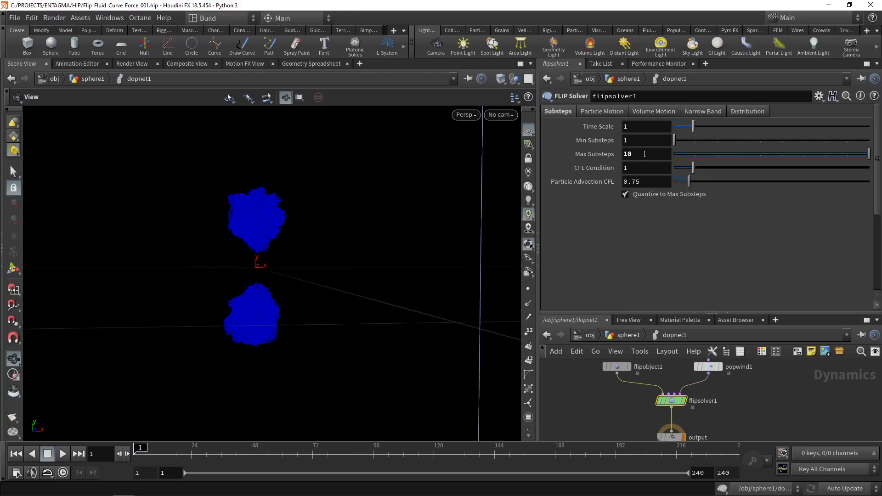
- Disable Reseed Particles in the FLIP Solver's particle motion settings
{"action": "left_click", "coordinate": [605, 112]}
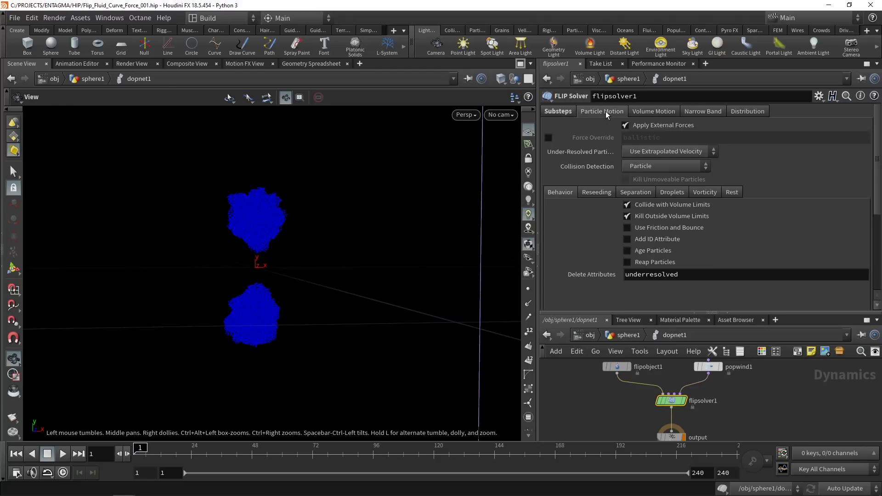
{"action": "left_click", "coordinate": [596, 192]}
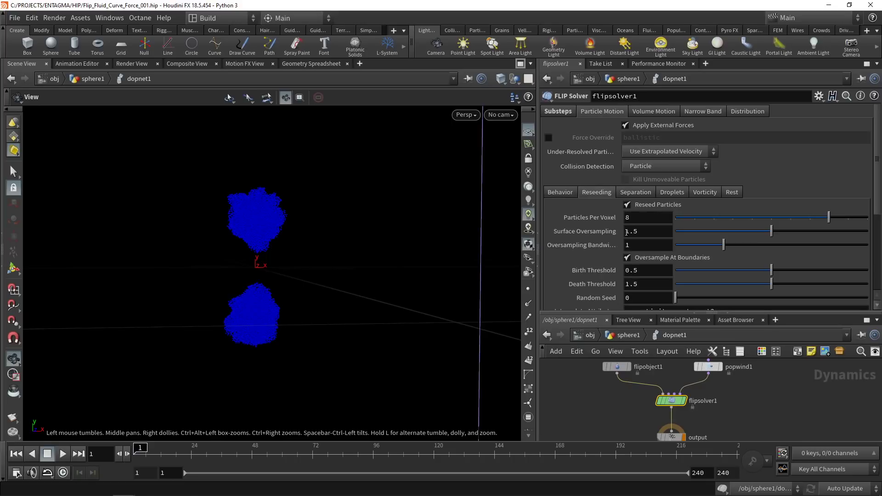
{"action": "left_click", "coordinate": [626, 206]}
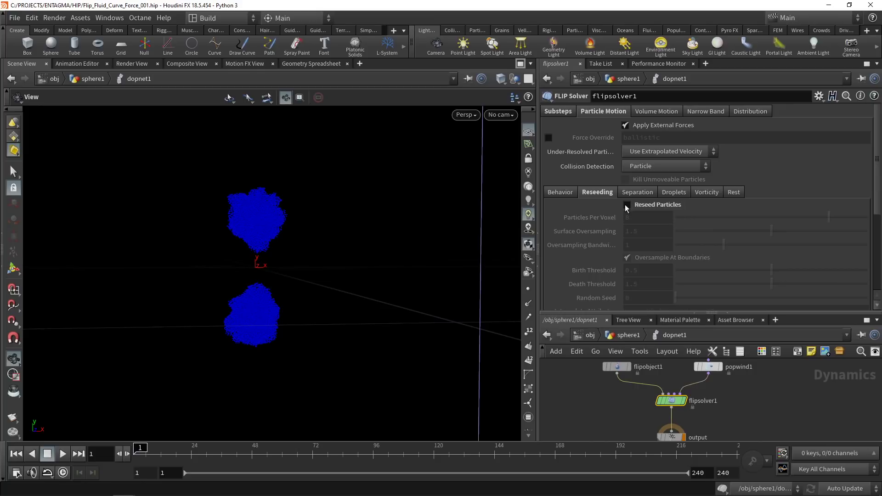
{"action": "left_click", "coordinate": [636, 192]}
{"action": "left_click", "coordinate": [673, 193]}
{"action": "left_click", "coordinate": [707, 192]}
{"action": "left_click", "coordinate": [733, 192]}
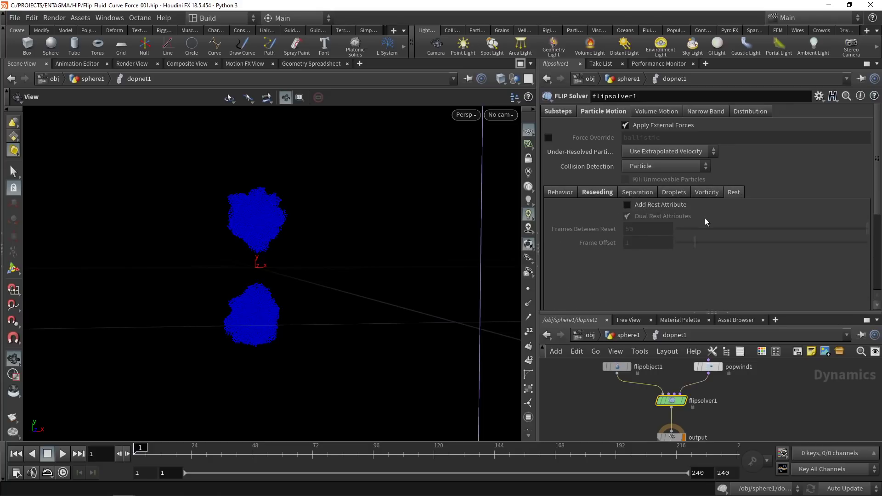
- Inspect the FLIP Solver's volume limits box around the emitters and turn off Visualize Limits
{"action": "left_click", "coordinate": [656, 112]}
{"action": "left_click", "coordinate": [551, 226]}
{"action": "left_click", "coordinate": [551, 226]}
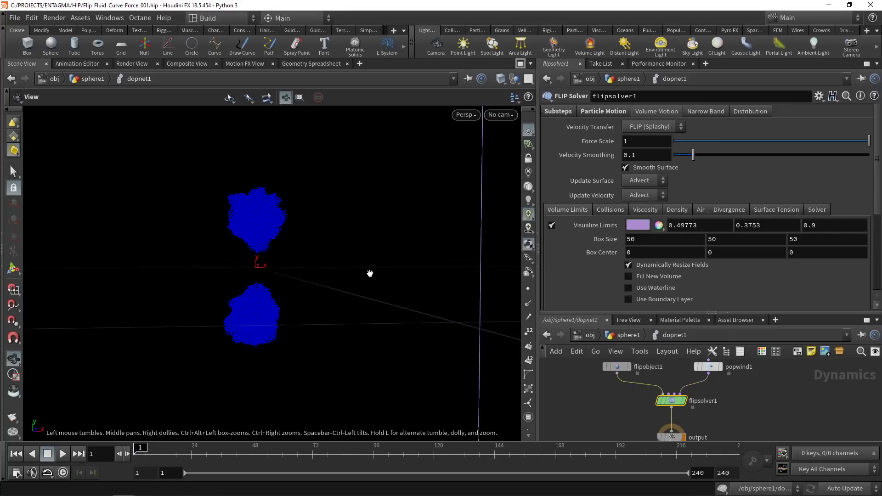
{"action": "left_click_drag", "start_coordinate": [394, 251], "coordinate": [317, 255]}
{"action": "right_click_drag", "start_coordinate": [318, 255], "coordinate": [304, 256]}
{"action": "left_click_drag", "start_coordinate": [304, 255], "coordinate": [352, 262]}
{"action": "middle_click_drag", "start_coordinate": [353, 262], "coordinate": [299, 290]}
{"action": "right_click_drag", "start_coordinate": [299, 290], "coordinate": [363, 267]}
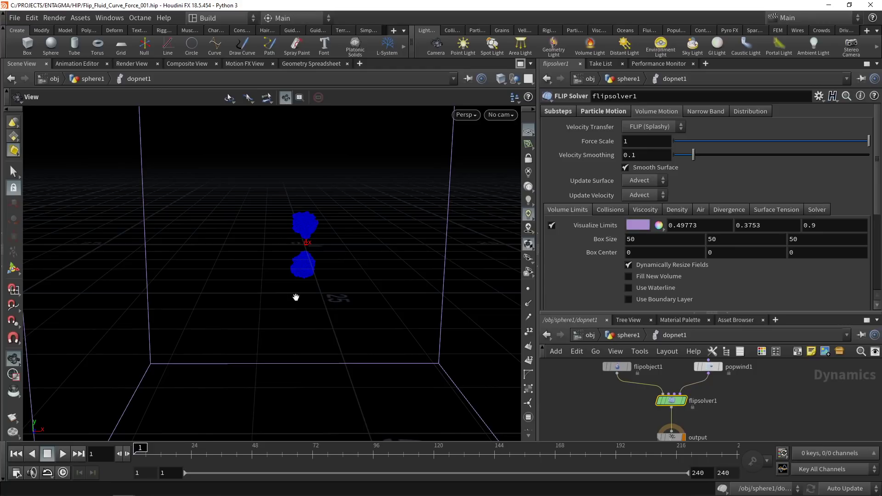
{"action": "left_click", "coordinate": [552, 225]}
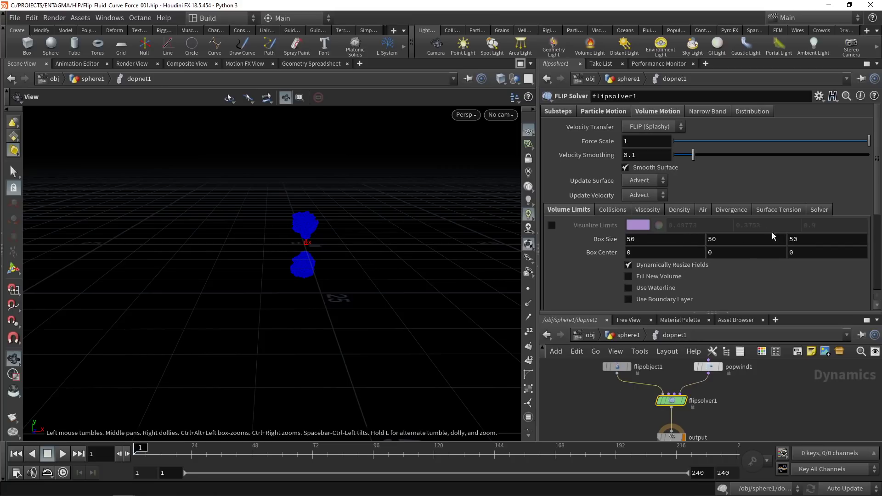
{"action": "left_click", "coordinate": [821, 211]}
{"action": "scroll", "coordinate": [633, 269], "scroll_direction": "down", "scroll_amount": 3}
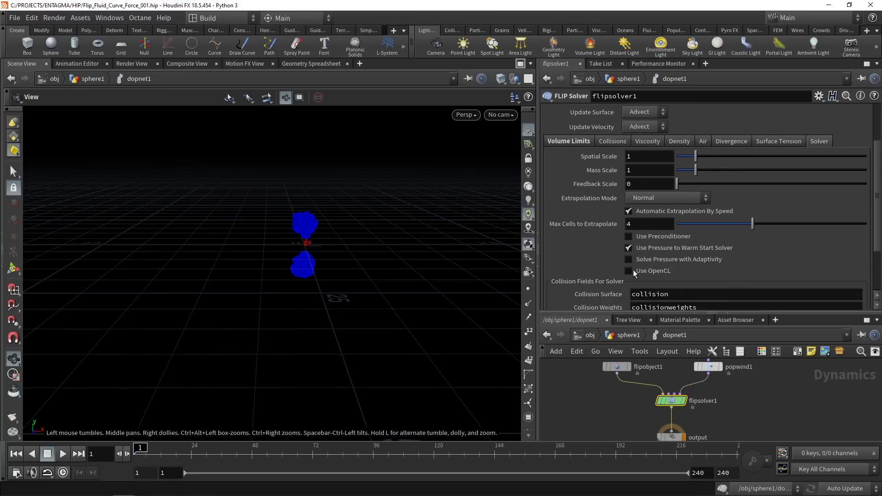
{"action": "mouse_move", "coordinate": [657, 275]}
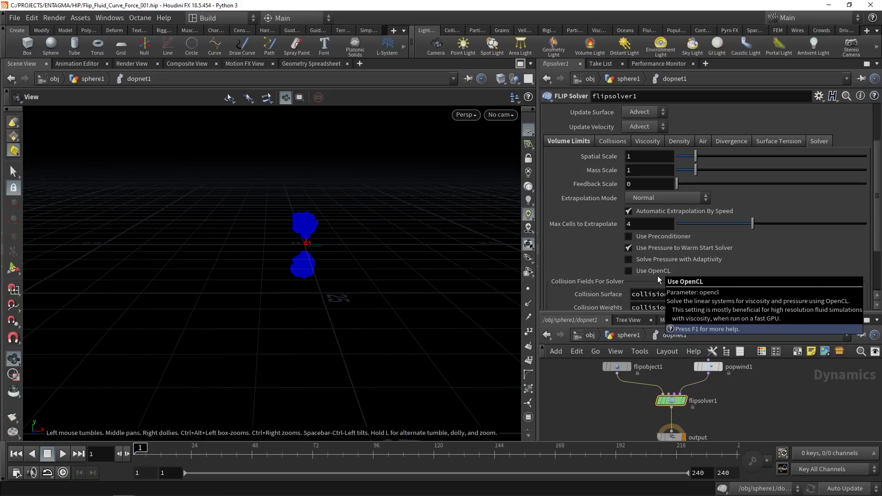
{"action": "scroll", "coordinate": [657, 276], "scroll_direction": "up", "scroll_amount": 3}
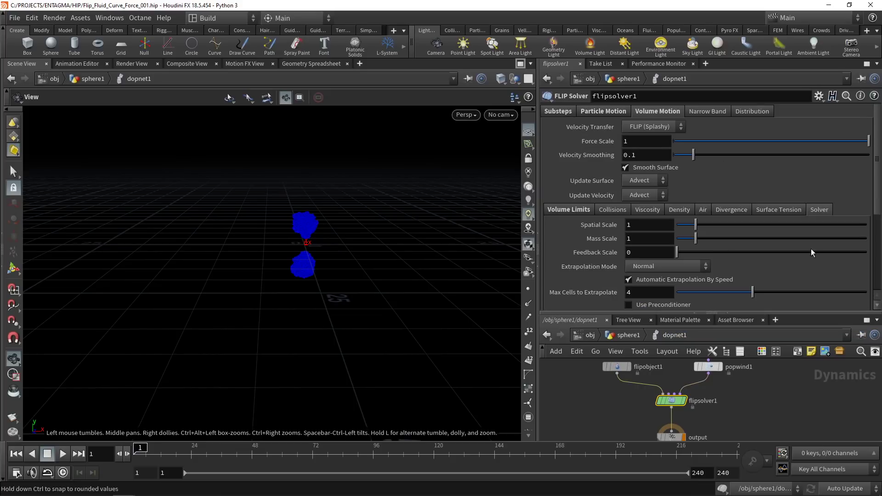
- Set the POP Curve Force's SOP Path to the OUT_Curve null and inspect the curve guides around the emitters
{"action": "left_click_drag", "start_coordinate": [712, 312], "coordinate": [712, 260]}
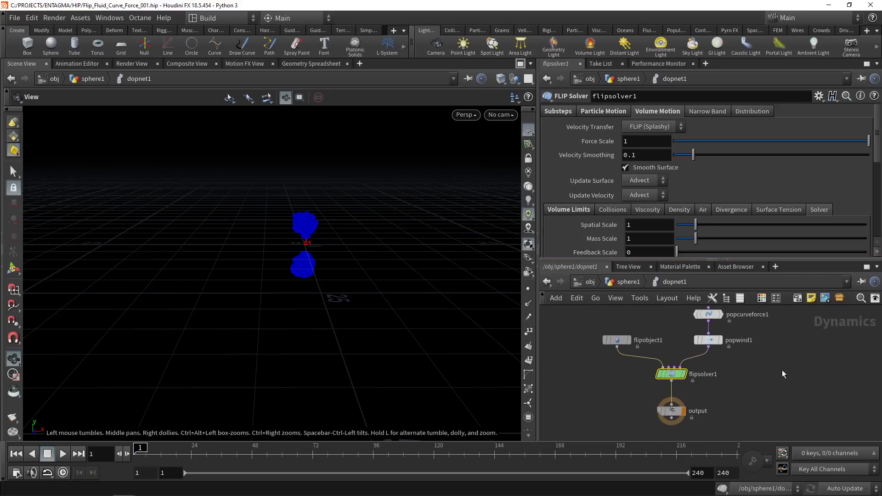
{"action": "middle_click_drag", "start_coordinate": [666, 317], "coordinate": [657, 359]}
{"action": "left_click", "coordinate": [699, 355]}
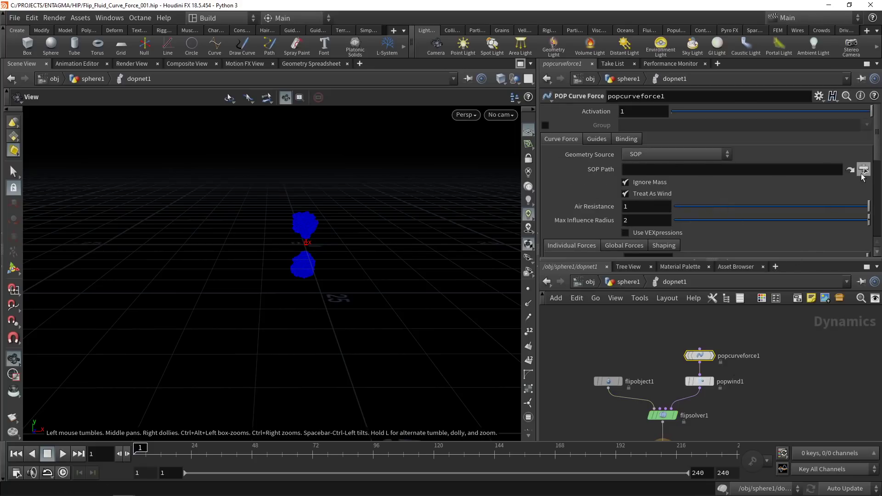
{"action": "left_click", "coordinate": [863, 169]}
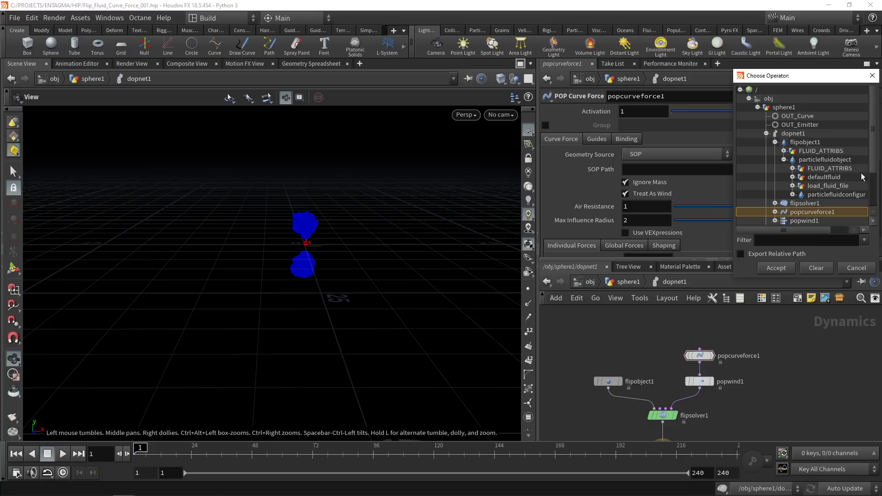
{"action": "double_click", "coordinate": [803, 119]}
{"action": "right_click_drag", "start_coordinate": [301, 226], "coordinate": [373, 240]}
{"action": "left_click_drag", "start_coordinate": [345, 258], "coordinate": [348, 246]}
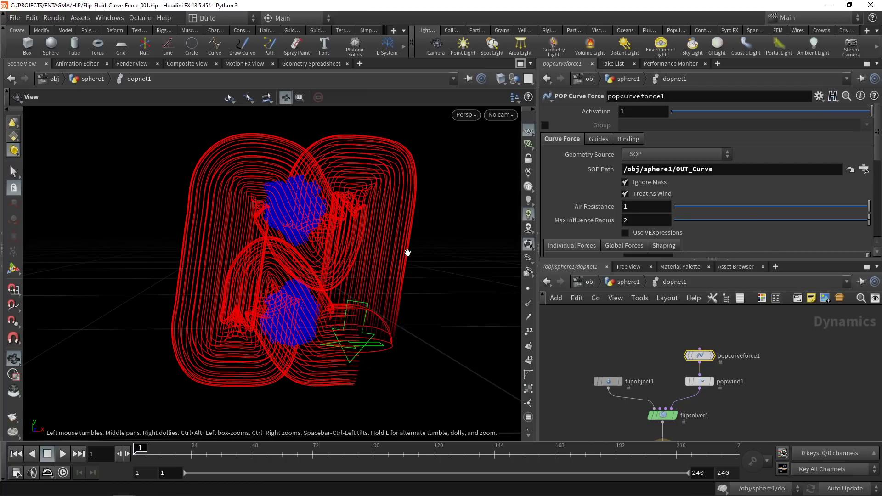
- Set the POP Curve Force's Max Influence Radius to 1.8
{"action": "left_click_drag", "start_coordinate": [715, 261], "coordinate": [716, 329]}
{"action": "left_click", "coordinate": [630, 221]}
{"action": "scroll", "coordinate": [631, 221], "scroll_direction": "down", "scroll_amount": 2}
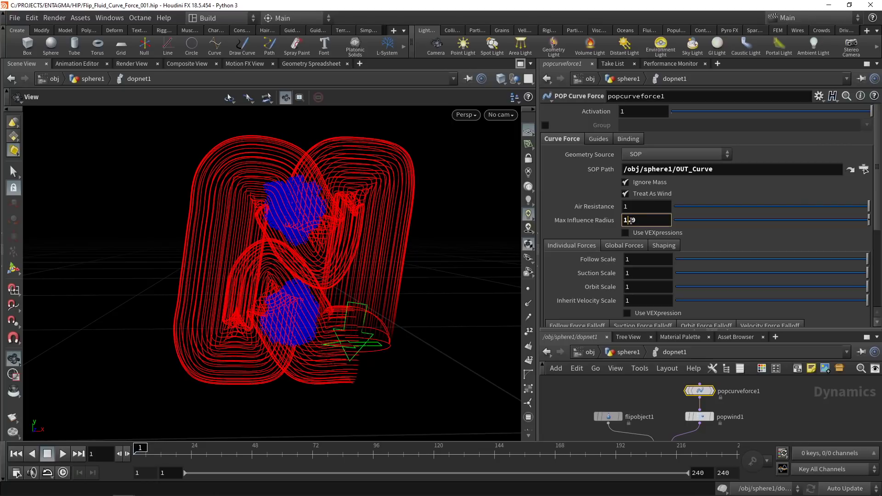
{"action": "scroll", "coordinate": [691, 247], "scroll_direction": "down", "scroll_amount": 2}
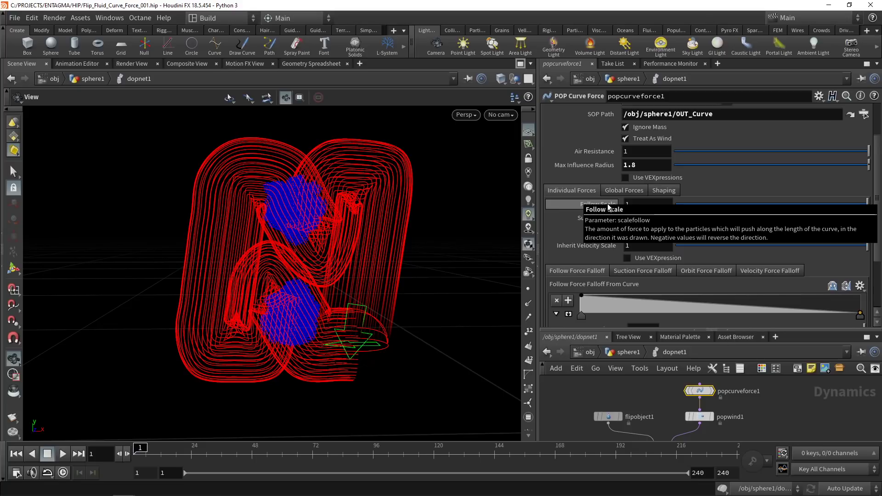
- Set the POP Curve Force's Follow Scale to 8, Suction Scale to 8, Orbit Scale to 5 and Inherit Velocity Scale to 8
{"action": "left_click", "coordinate": [640, 206]}
{"action": "type", "text": "8"}
{"action": "key", "text": "Tab"}
{"action": "type", "text": "8"}
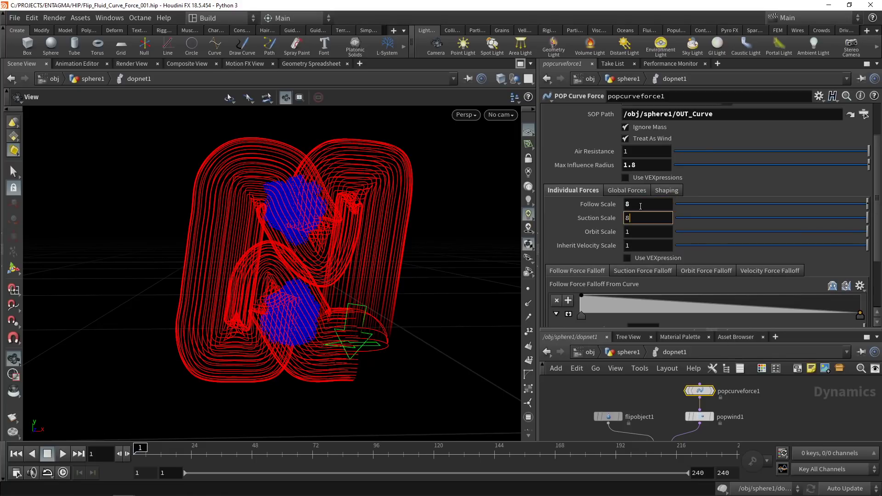
{"action": "key", "text": "Tab"}
{"action": "type", "text": "5"}
{"action": "key", "text": "Tab"}
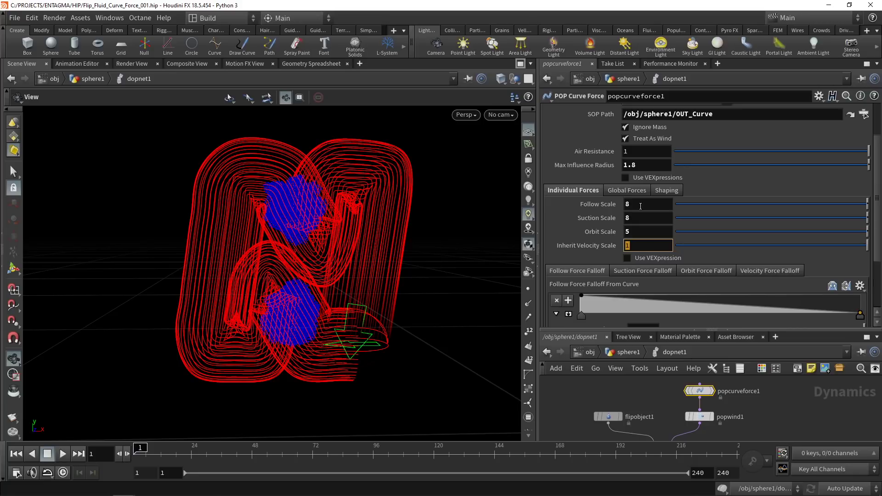
{"action": "type", "text": "8"}
{"action": "key", "text": "Return"}
{"action": "scroll", "coordinate": [641, 206], "scroll_direction": "down", "scroll_amount": 3}
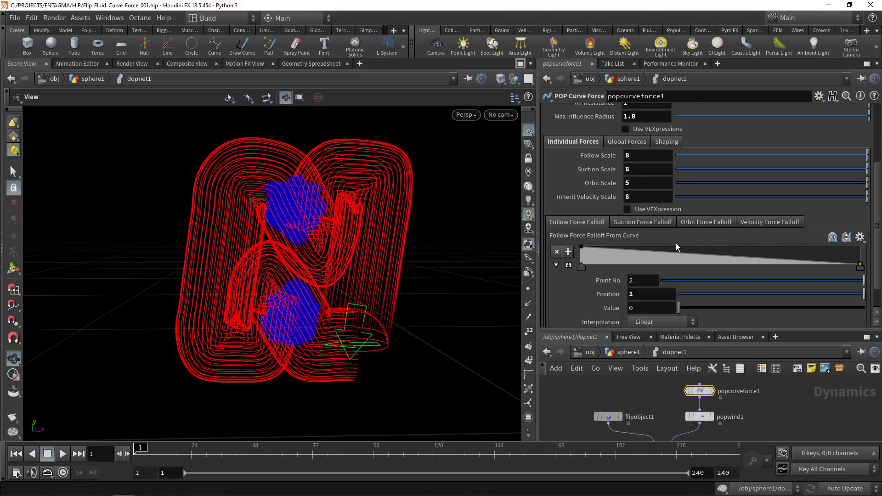
- Shape the Orbit Force Falloff ramp with B-Spline interpolation on its end points and an extra point at position 0.5, value 0
{"action": "left_click", "coordinate": [705, 222]}
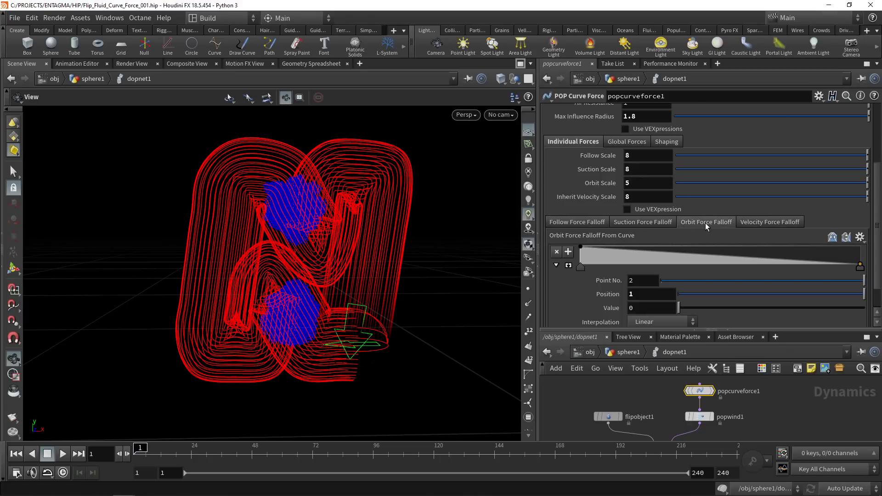
{"action": "left_click", "coordinate": [674, 322]}
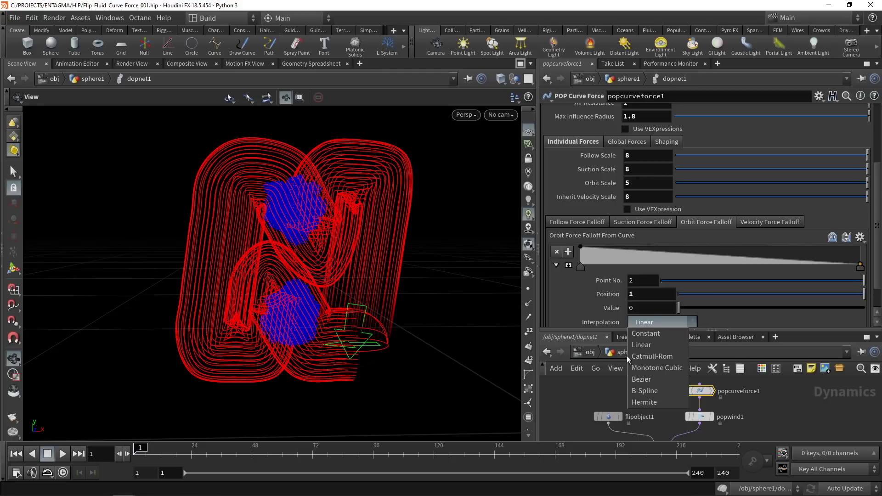
{"action": "left_click", "coordinate": [646, 392]}
{"action": "left_click", "coordinate": [581, 268]}
{"action": "left_click", "coordinate": [654, 323]}
{"action": "left_click", "coordinate": [644, 391]}
{"action": "left_click_drag", "start_coordinate": [703, 258], "coordinate": [710, 271]}
{"action": "double_click", "coordinate": [639, 293]}
{"action": "type", "text": "0.5"}
{"action": "key", "text": "Return"}
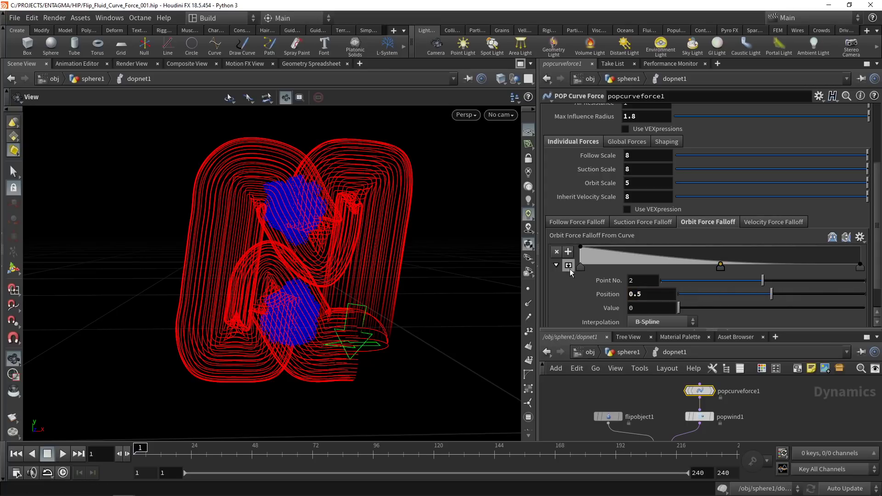
- Delete the end point of the Force Along Length ramp in the POP Curve Force's global forces
{"action": "scroll", "coordinate": [693, 232], "scroll_direction": "up", "scroll_amount": 1}
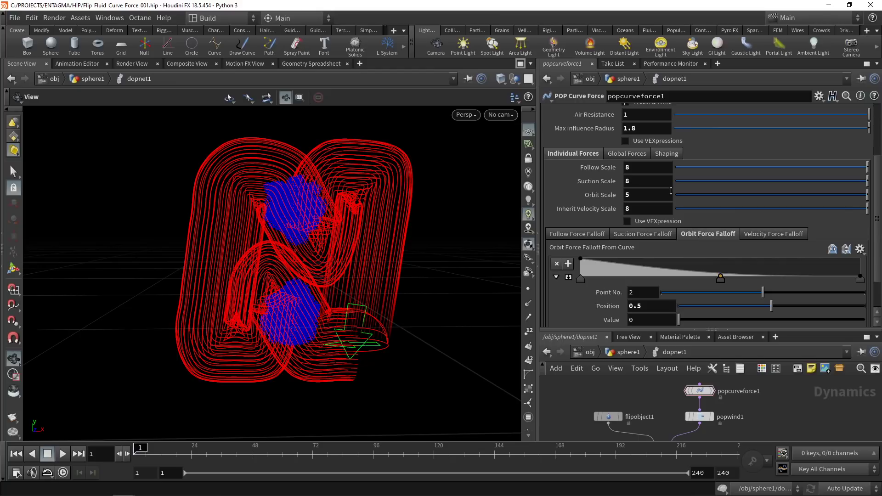
{"action": "left_click", "coordinate": [625, 154]}
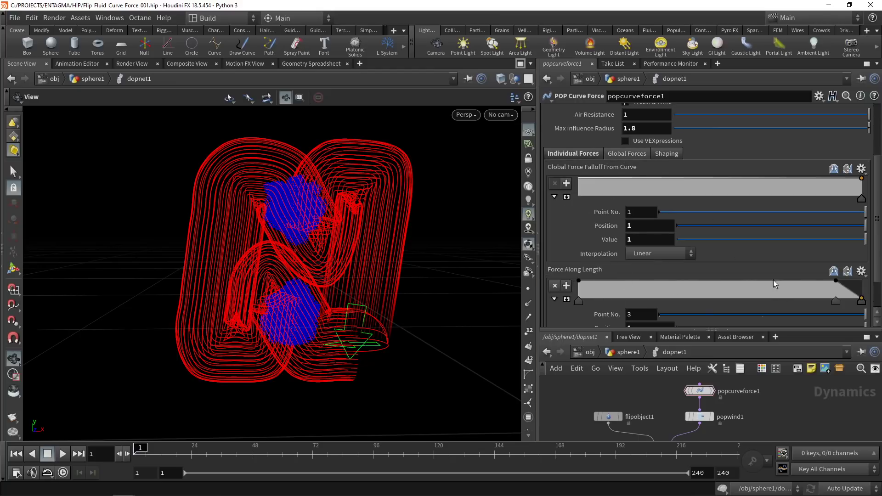
{"action": "left_click", "coordinate": [865, 304], "text": "ctrl"}
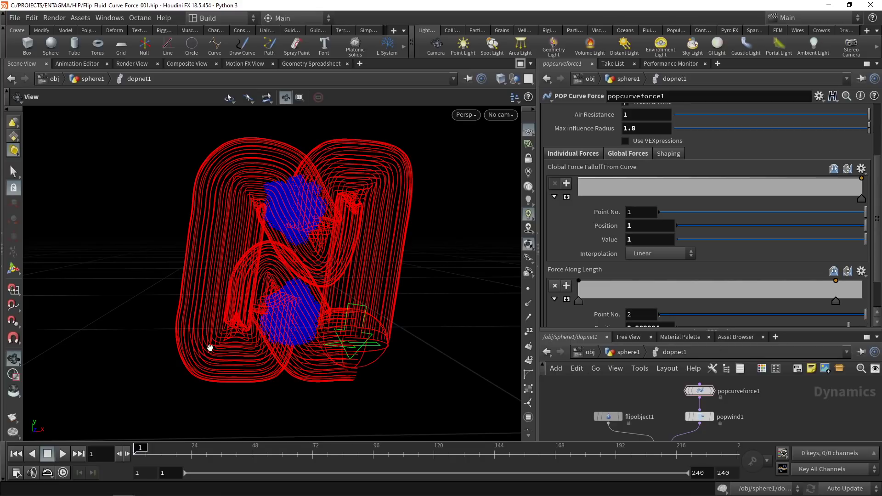
{"action": "left_click_drag", "start_coordinate": [877, 250], "coordinate": [881, 191]}
- Save the scene and play the simulation to about frame 73 to check the flow along the curve
{"action": "middle_click_drag", "start_coordinate": [630, 430], "coordinate": [634, 404]}
{"action": "left_click_drag", "start_coordinate": [575, 417], "coordinate": [621, 394]}
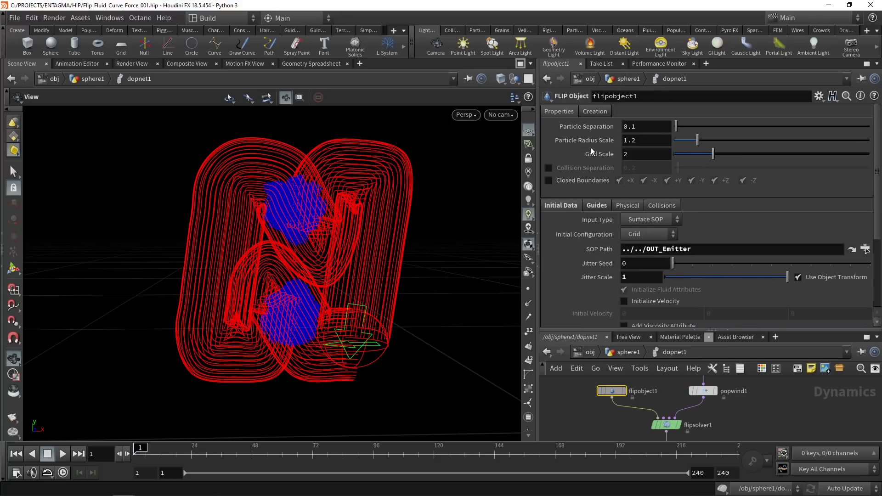
{"action": "left_click", "coordinate": [588, 409]}
{"action": "key", "text": "ctrl+s"}
{"action": "middle_click_drag", "start_coordinate": [763, 420], "coordinate": [766, 366]}
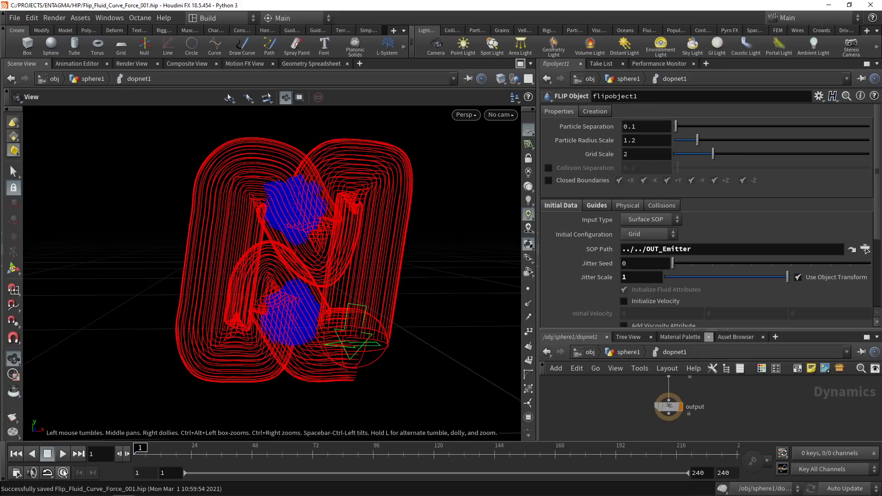
{"action": "left_click", "coordinate": [63, 457]}
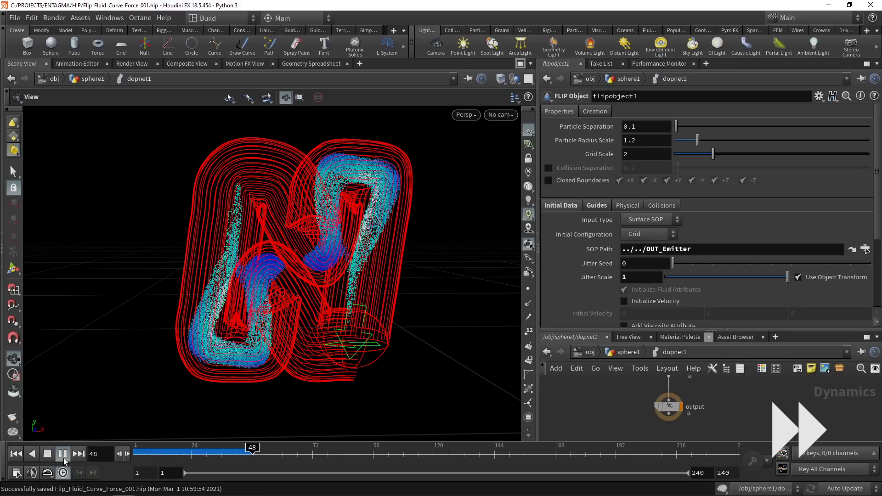
{"action": "left_click", "coordinate": [63, 459]}
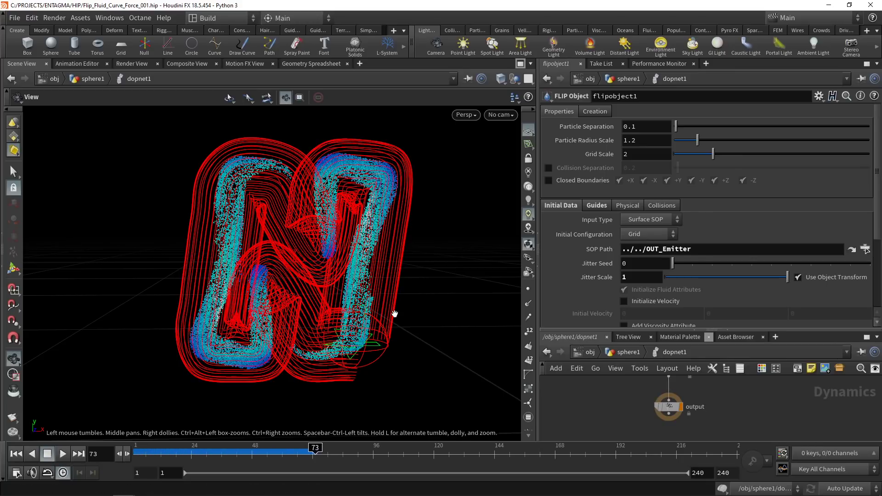
- Return to the first frame and set the POP Wind's noise Amplitude to 1
{"action": "left_click_drag", "start_coordinate": [689, 330], "coordinate": [689, 248]}
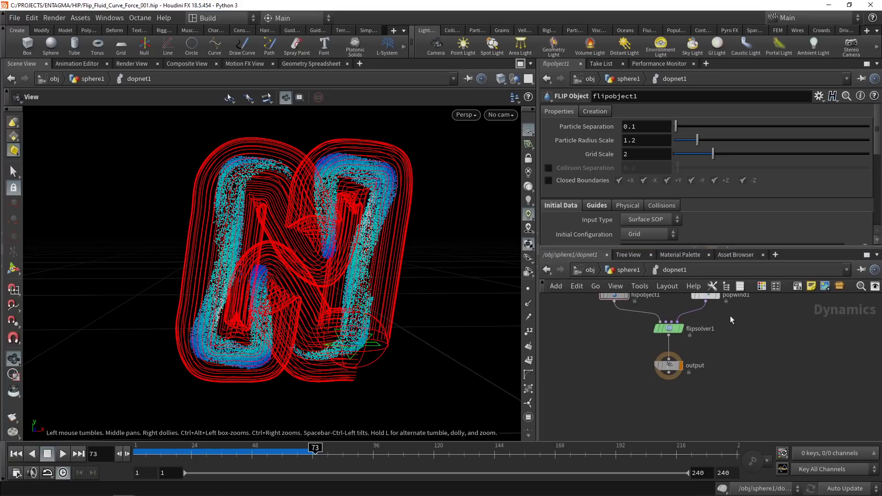
{"action": "middle_click_drag", "start_coordinate": [730, 316], "coordinate": [730, 377]}
{"action": "left_click", "coordinate": [707, 356]}
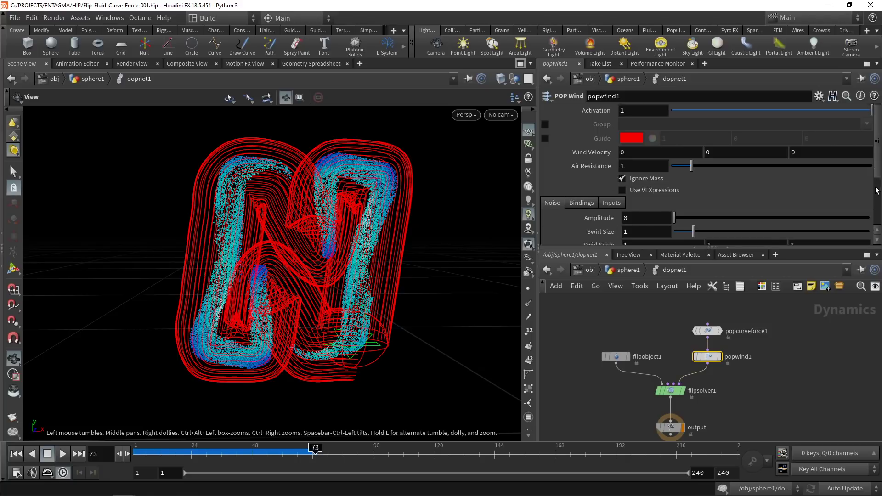
{"action": "scroll", "coordinate": [758, 215], "scroll_direction": "down", "scroll_amount": 3}
{"action": "left_click_drag", "start_coordinate": [714, 247], "coordinate": [715, 312]}
{"action": "left_click", "coordinate": [15, 455]}
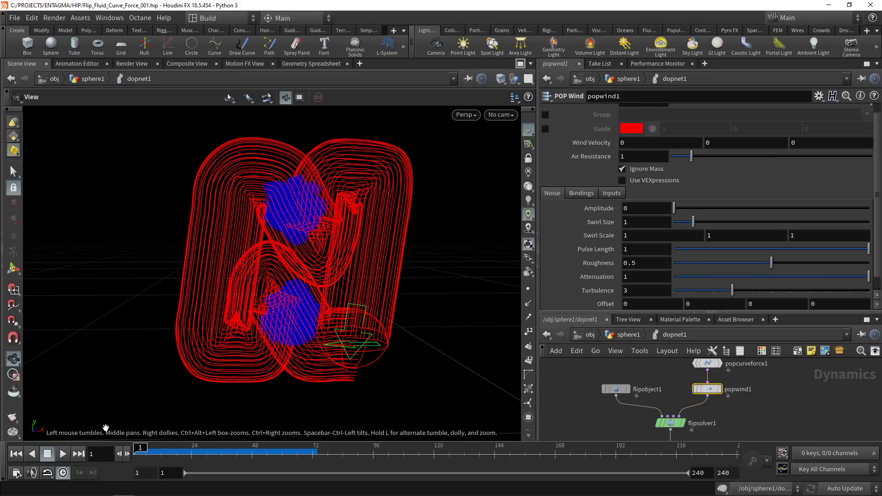
{"action": "left_click", "coordinate": [642, 209]}
{"action": "key", "text": "BackSpace"}
{"action": "type", "text": "1"}
{"action": "key", "text": "Return"}
- Set the POP Wind's Swirl Size to 1.5 and Roughness to 0.7
{"action": "left_click", "coordinate": [656, 222]}
{"action": "type", "text": ".2"}
{"action": "scroll", "coordinate": [656, 222], "scroll_direction": "up", "scroll_amount": 3}
{"action": "left_click", "coordinate": [643, 262]}
{"action": "scroll", "coordinate": [643, 263], "scroll_direction": "up", "scroll_amount": 2}
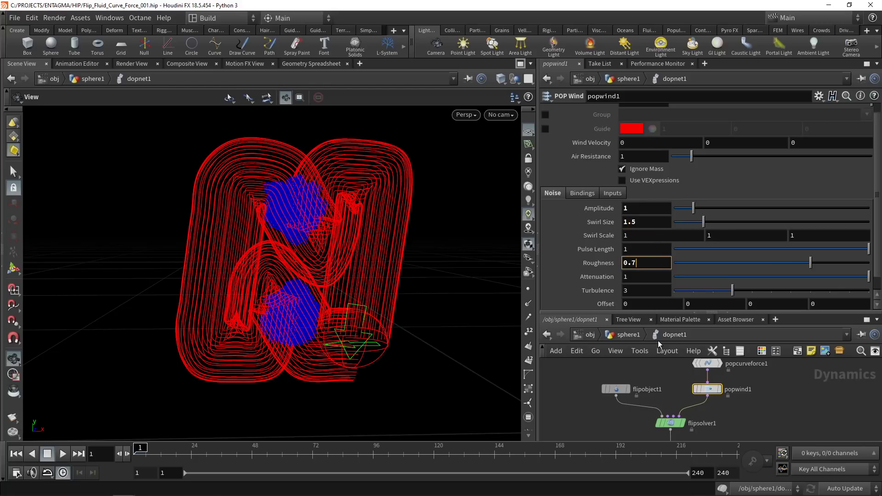
- Save the scene and run the simulation with the wind noise to about frame 90
{"action": "left_click", "coordinate": [592, 421]}
{"action": "key", "text": "ctrl+s"}
{"action": "left_click", "coordinate": [64, 456]}
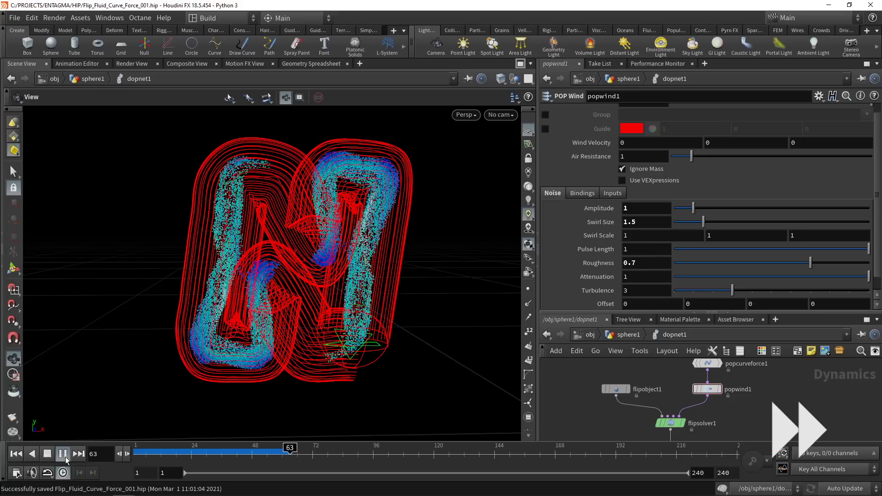
{"action": "left_click", "coordinate": [48, 455]}
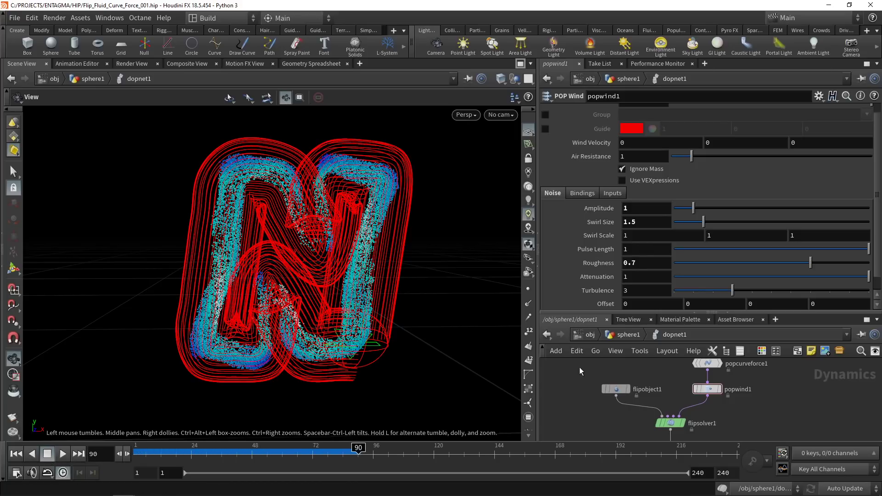
- Review the FLIP Object's Particle Separation setting
{"action": "left_click", "coordinate": [615, 389]}
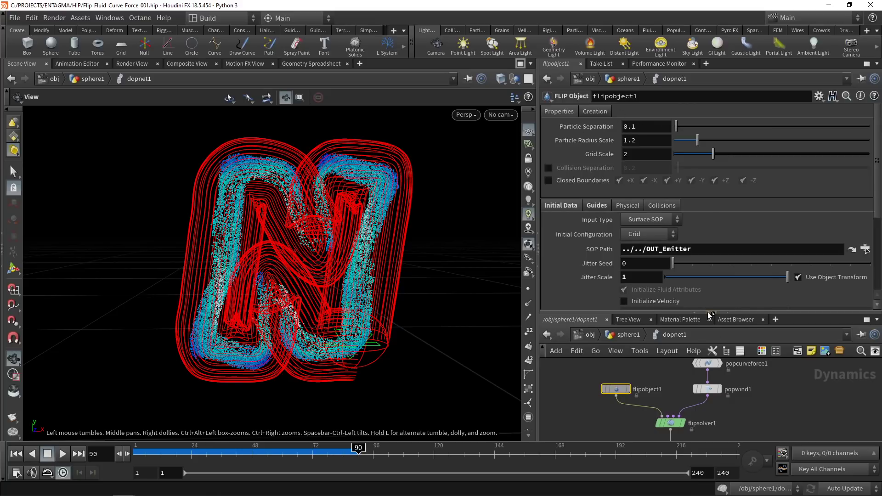
{"action": "left_click_drag", "start_coordinate": [709, 321], "coordinate": [710, 236]}
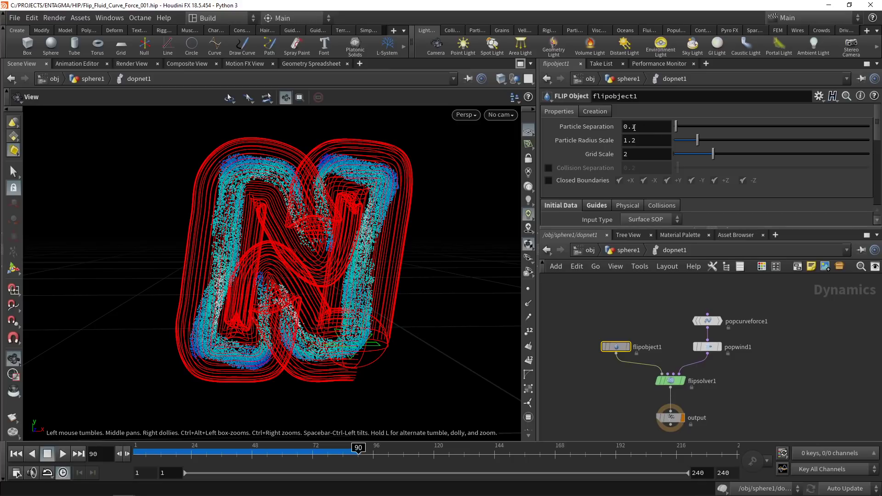
{"action": "middle_click_drag", "start_coordinate": [614, 403], "coordinate": [614, 388]}
{"action": "left_click", "coordinate": [617, 394]}
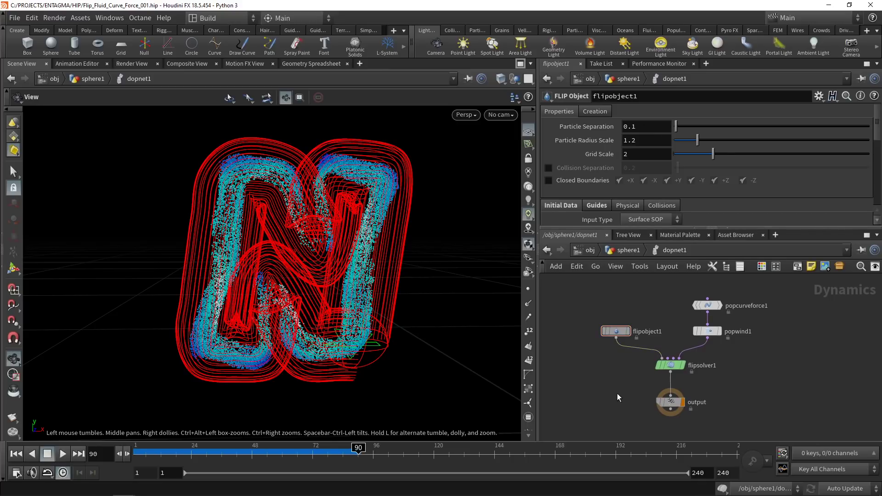
- Go back up to the sphere1 network, display dopnet1's result and save the scene
{"action": "key", "text": "u"}
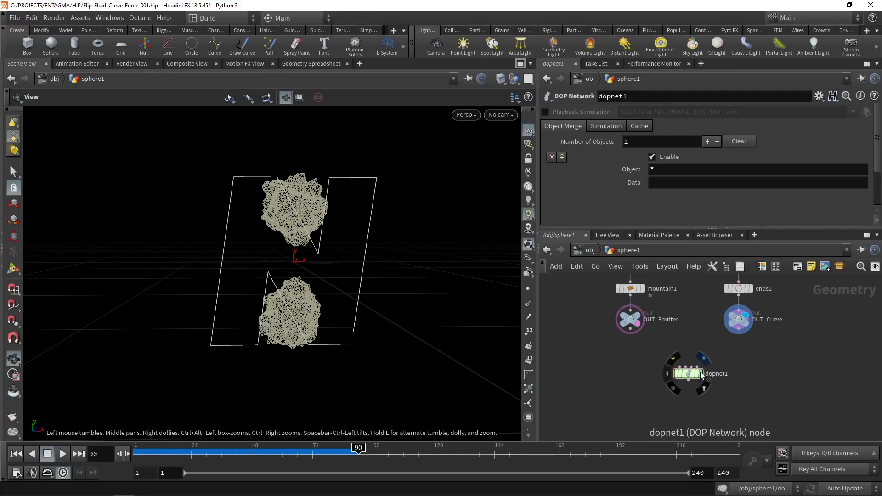
{"action": "left_click", "coordinate": [701, 373]}
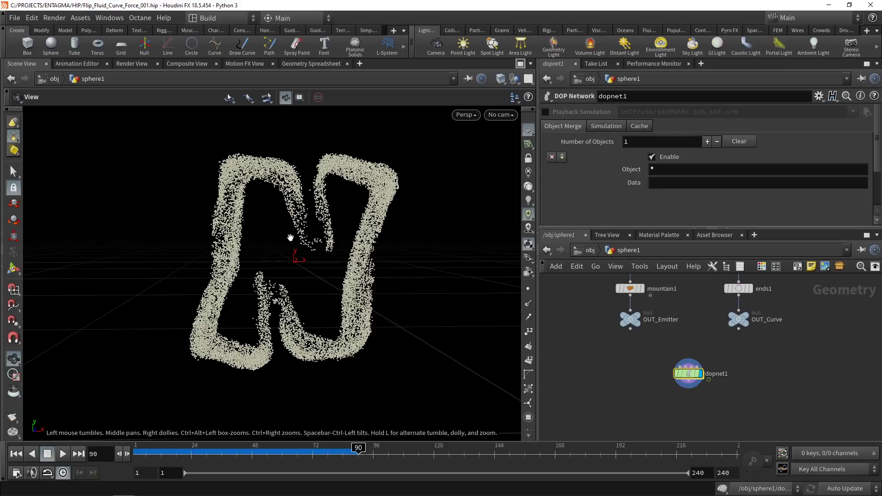
{"action": "key", "text": "ctrl+s"}
- Add a Dop I/O node directly below dopnet1
{"action": "middle_click_drag", "start_coordinate": [641, 395], "coordinate": [630, 367]}
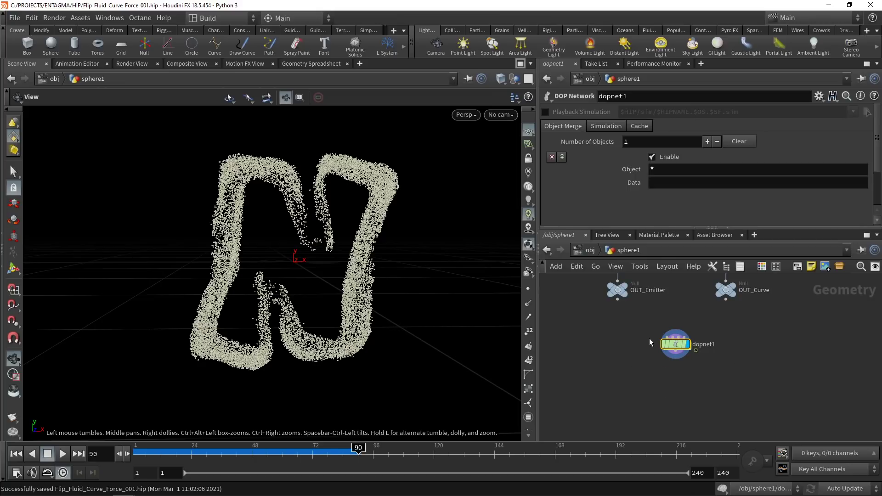
{"action": "key", "text": "Tab"}
{"action": "type", "text": "dopio"}
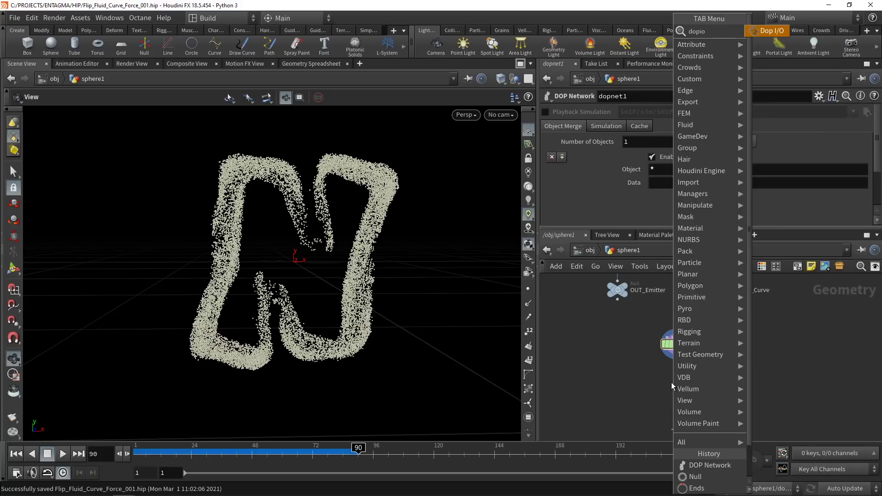
{"action": "key", "text": "Return"}
{"action": "left_click", "coordinate": [675, 373]}
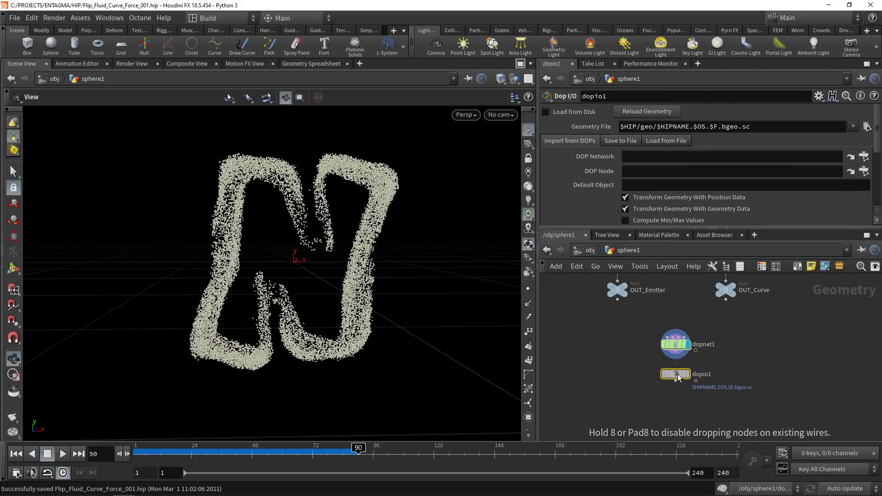
- Set the Dop I/O's DOP Network to ../dopnet1 and its DOP Node to /obj/sphere1/dopnet1/flipobject1
{"action": "left_click_drag", "start_coordinate": [679, 338], "coordinate": [638, 158]}
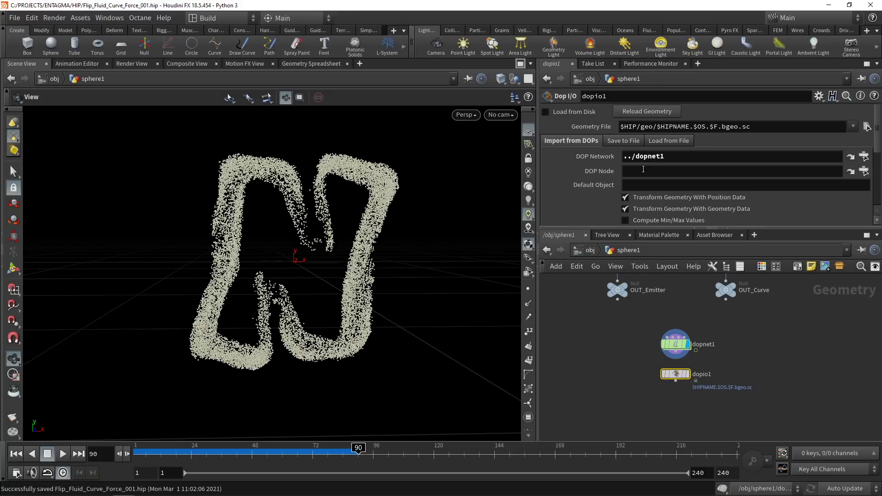
{"action": "left_click", "coordinate": [863, 171]}
{"action": "left_click", "coordinate": [805, 175]}
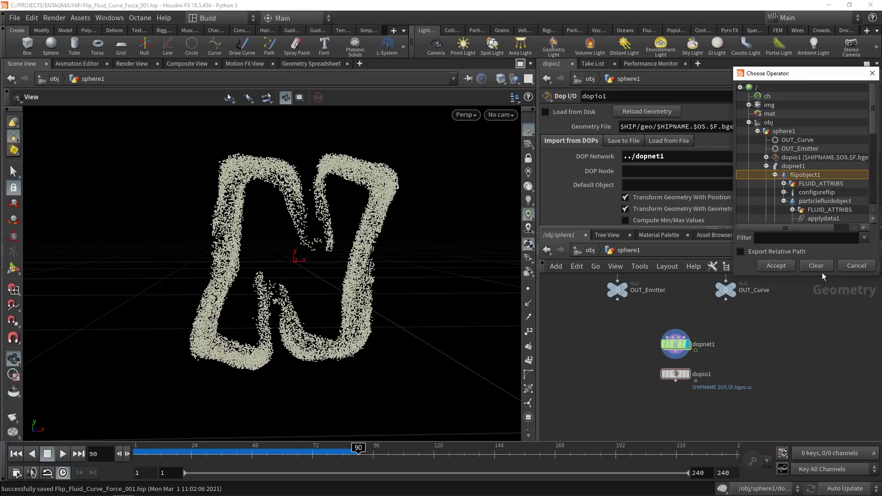
{"action": "left_click", "coordinate": [776, 265]}
- Apply the FLIP Fluid preset to the Dop I/O node and review its imported fields
{"action": "left_click", "coordinate": [712, 227]}
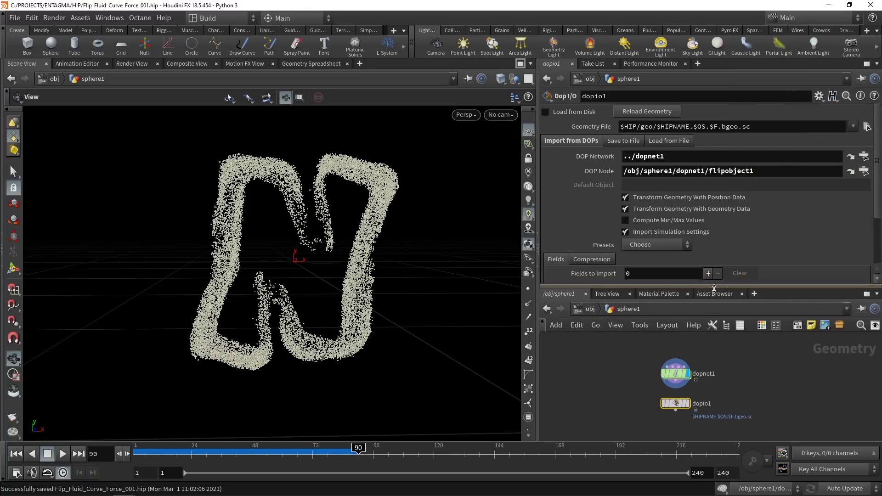
{"action": "left_click", "coordinate": [651, 247]}
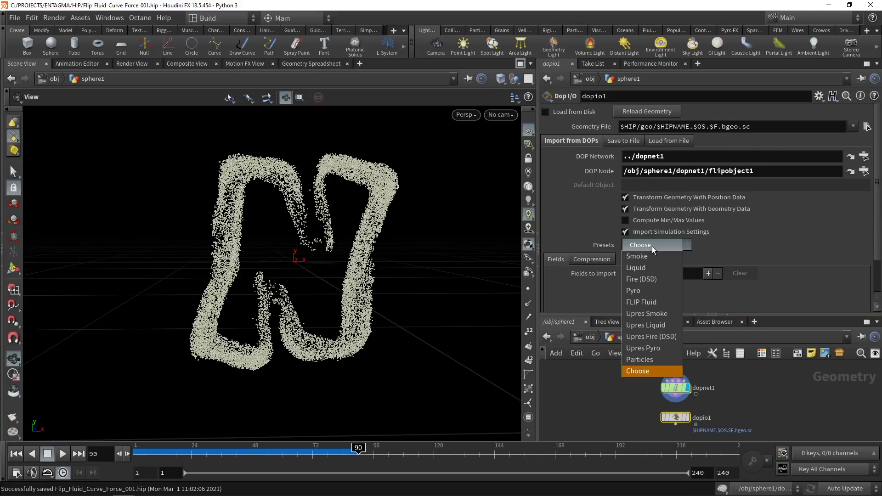
{"action": "left_click", "coordinate": [662, 303]}
{"action": "left_click_drag", "start_coordinate": [878, 277], "coordinate": [879, 292]}
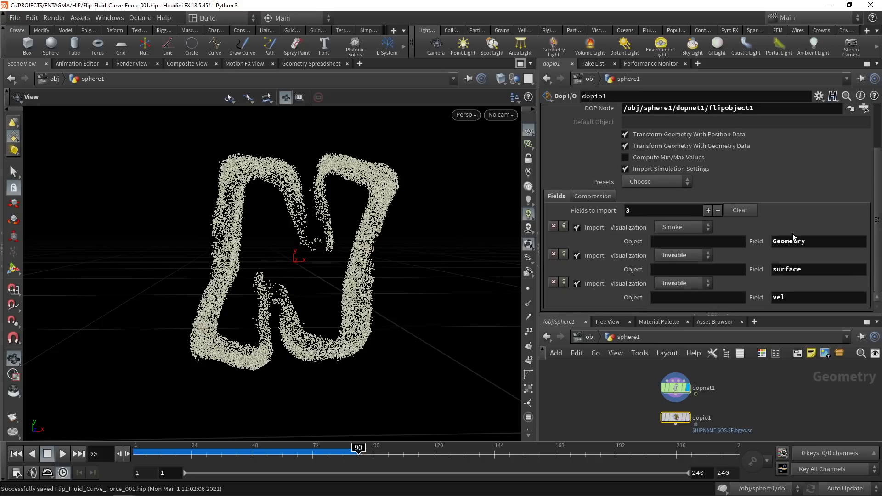
- Display the Dop I/O node's output and check its node info
{"action": "middle_click_drag", "start_coordinate": [688, 417], "coordinate": [694, 388]}
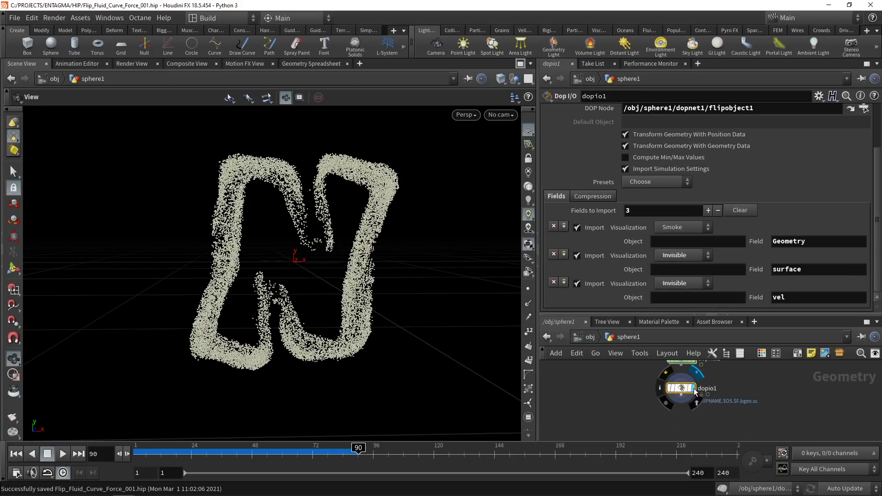
{"action": "left_click", "coordinate": [694, 388]}
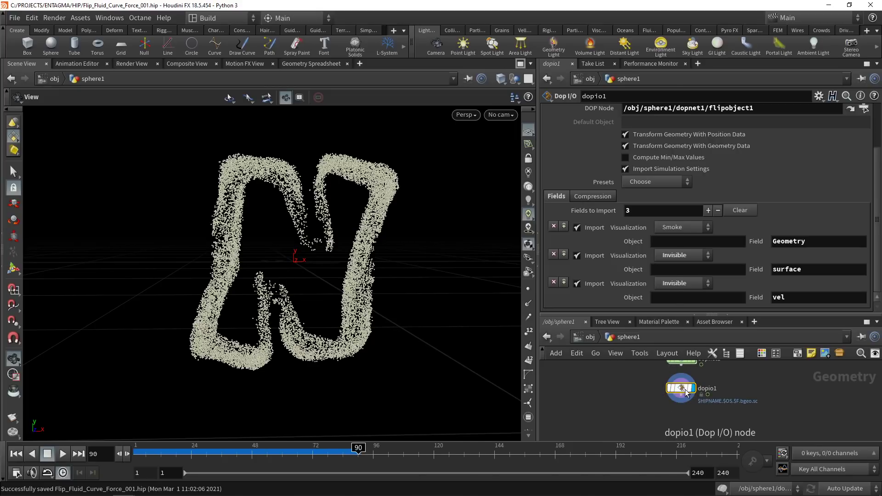
{"action": "middle_click", "coordinate": [686, 392]}
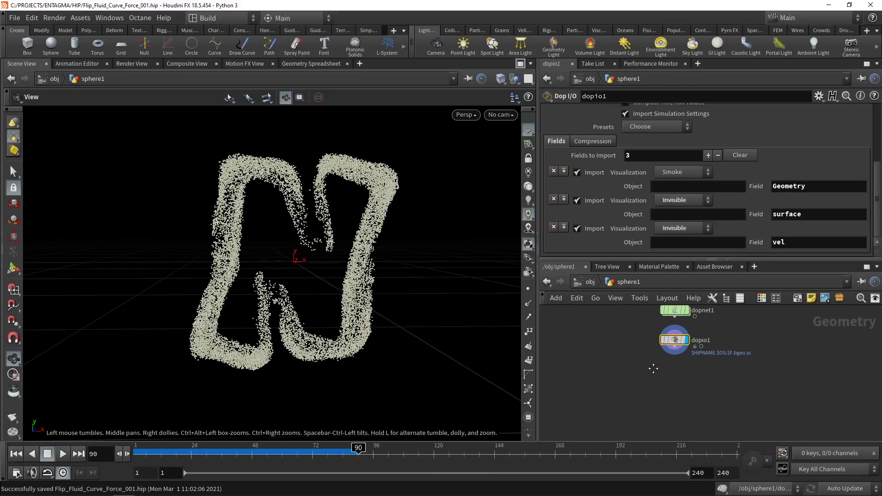
- Add a Fluid Compress node below the Dop I/O node
{"action": "key", "text": "Tab"}
{"action": "type", "text": "fluidc"}
{"action": "key", "text": "Return"}
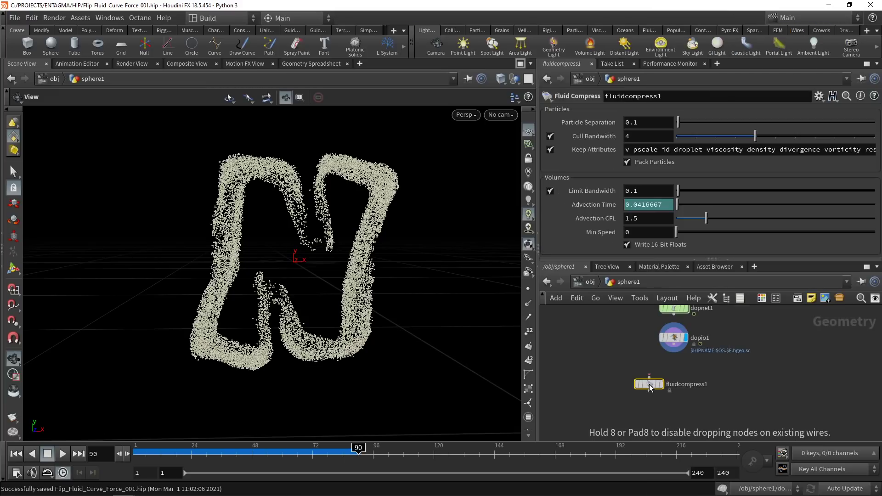
{"action": "left_click", "coordinate": [655, 384]}
- Add a File Cache node wired below the Fluid Compress and select both nodes
{"action": "key", "text": "Tab"}
{"action": "type", "text": "filec"}
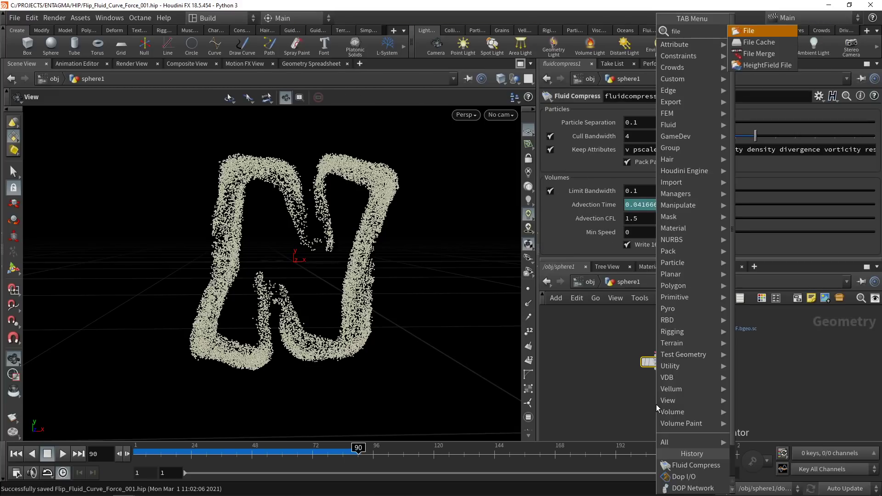
{"action": "key", "text": "Return"}
{"action": "left_click", "coordinate": [655, 404]}
{"action": "left_click_drag", "start_coordinate": [621, 351], "coordinate": [661, 405]}
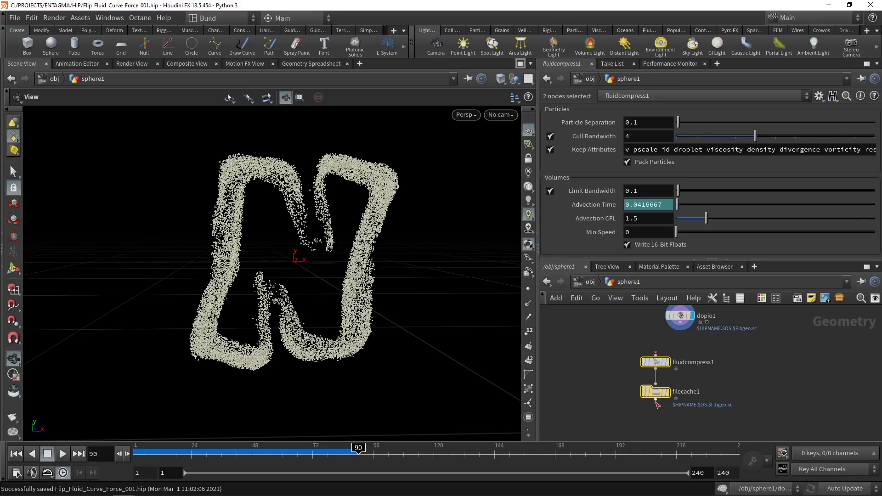
- Copy the Particle Separation parameter of the FLIP Object inside the DOP network
{"action": "middle_click_drag", "start_coordinate": [698, 346], "coordinate": [695, 358]}
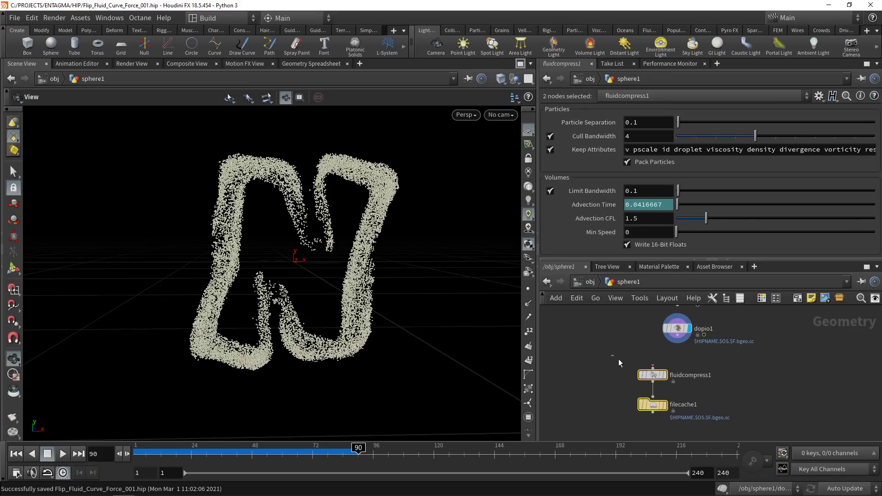
{"action": "left_click", "coordinate": [670, 379]}
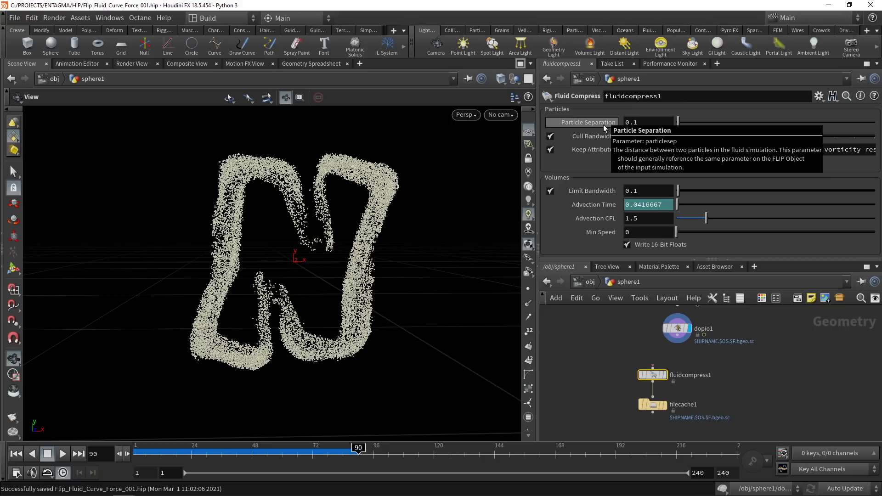
{"action": "left_click", "coordinate": [677, 330]}
{"action": "middle_click_drag", "start_coordinate": [634, 334], "coordinate": [630, 371]}
{"action": "left_click_drag", "start_coordinate": [624, 333], "coordinate": [699, 344]}
{"action": "double_click", "coordinate": [671, 335]}
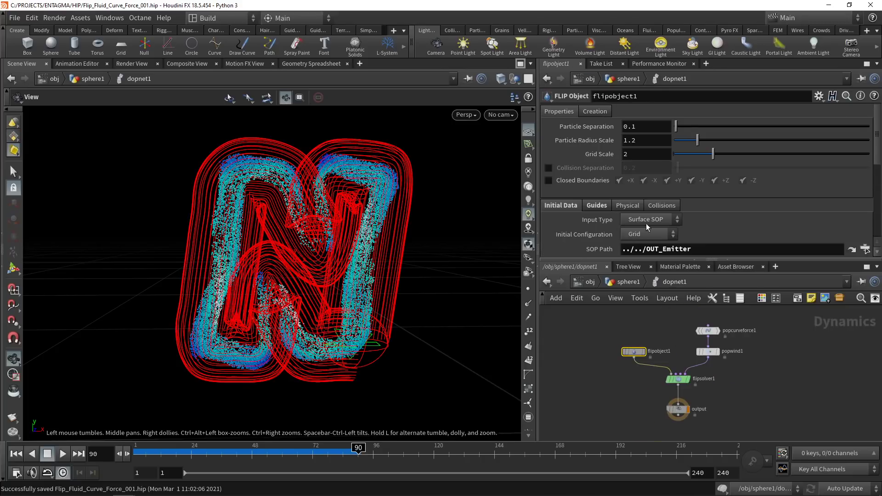
{"action": "right_click", "coordinate": [641, 125]}
{"action": "left_click", "coordinate": [684, 200]}
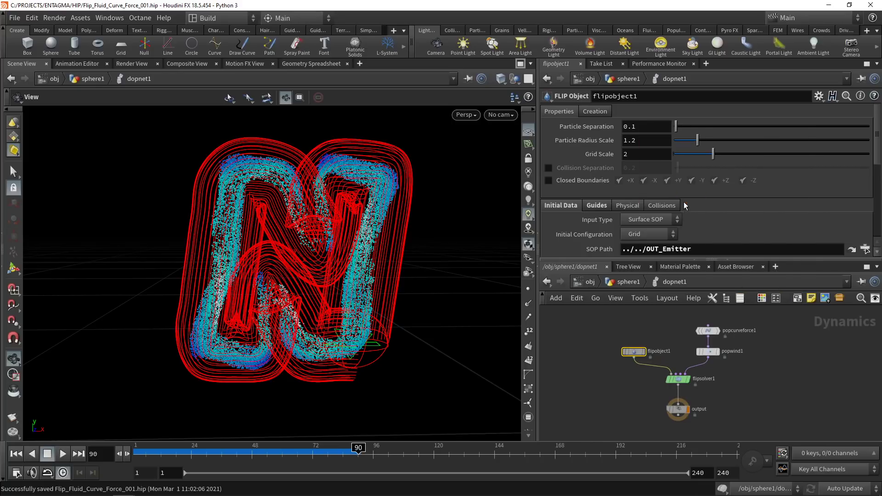
- Paste the copied parameter as a relative reference into the Fluid Compress node's Particle Separation
{"action": "key", "text": "u"}
{"action": "left_click", "coordinate": [648, 387]}
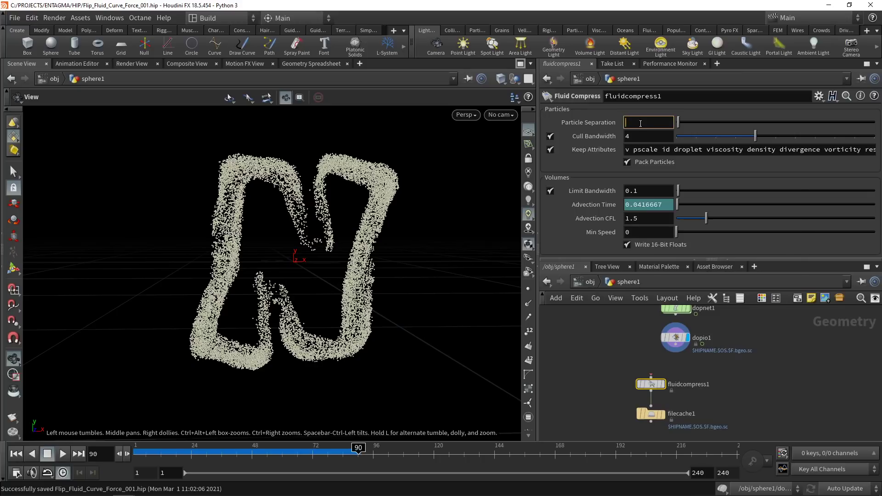
{"action": "right_click", "coordinate": [640, 123]}
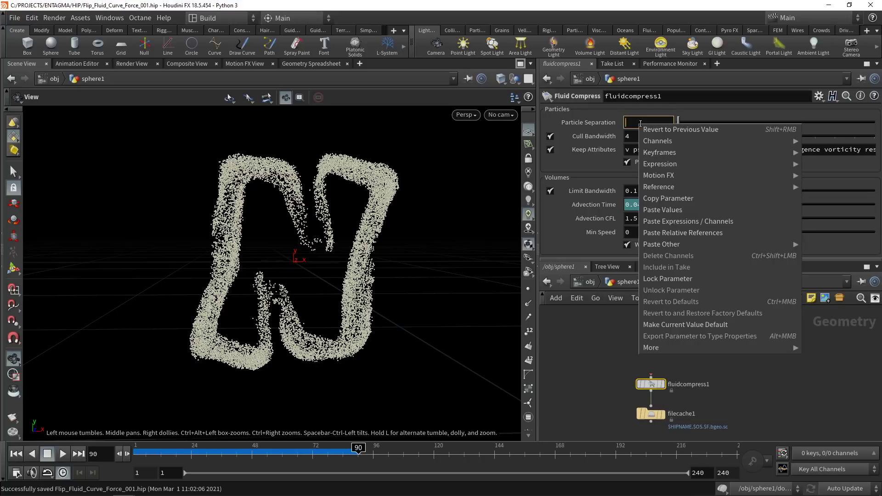
{"action": "left_click", "coordinate": [704, 234]}
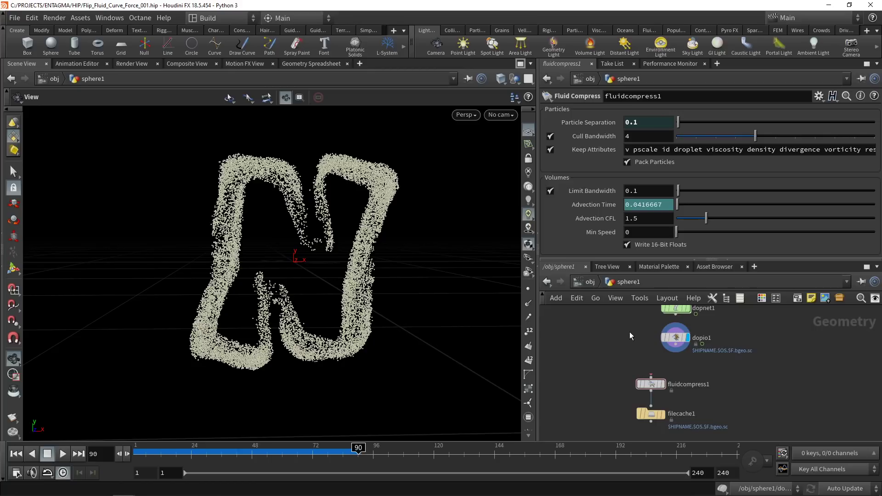
- Wire the Dop I/O node into Fluid Compress in an aligned chain with the File Cache and save the scene
{"action": "middle_click_drag", "start_coordinate": [629, 331], "coordinate": [629, 319]}
{"action": "left_click_drag", "start_coordinate": [675, 331], "coordinate": [721, 422]}
{"action": "key", "text": "l"}
{"action": "left_click", "coordinate": [639, 394]}
{"action": "key", "text": "ctrl+s"}
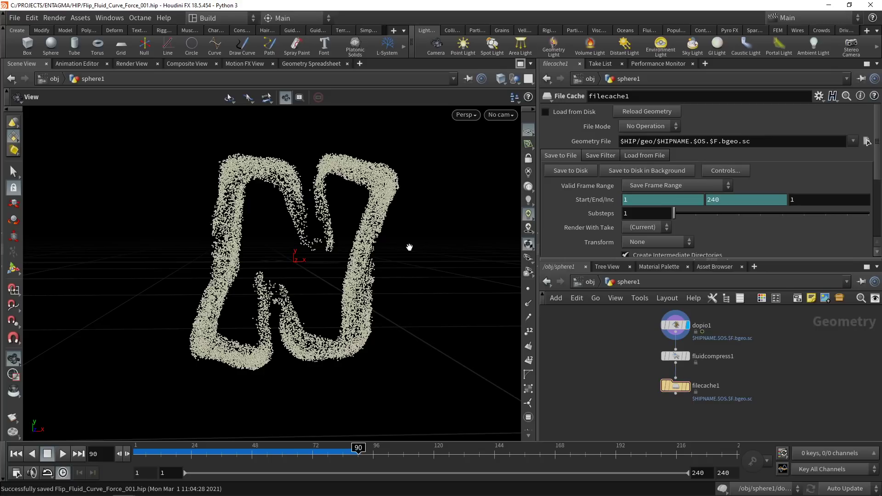
- Display the File Cache node's output in the viewport
{"action": "left_click", "coordinate": [686, 385]}
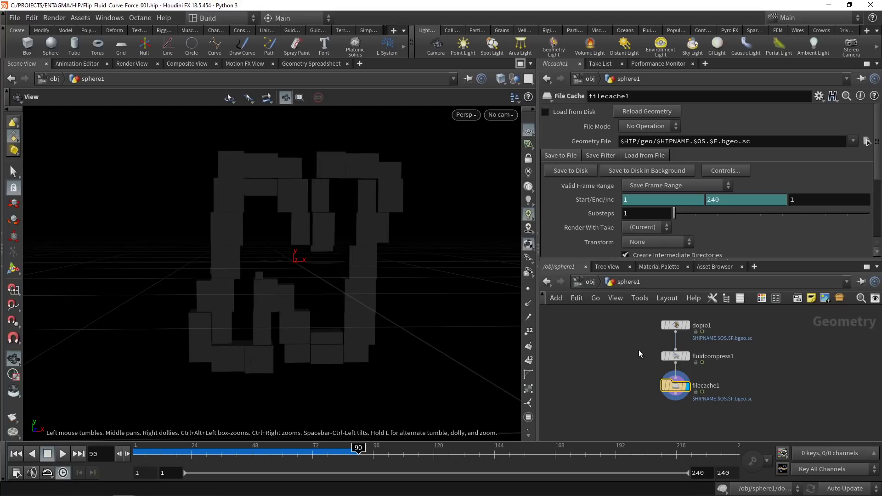
{"action": "mouse_move", "coordinate": [680, 355]}
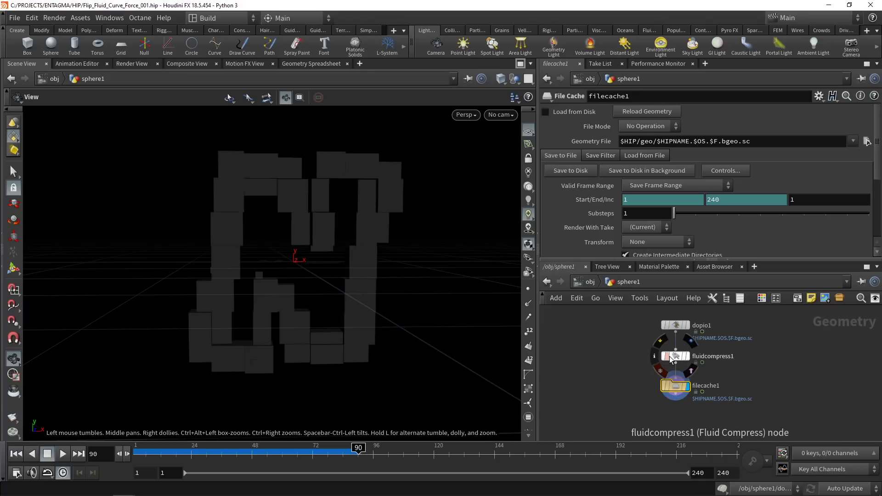
{"action": "middle_click_drag", "start_coordinate": [620, 383], "coordinate": [610, 351]}
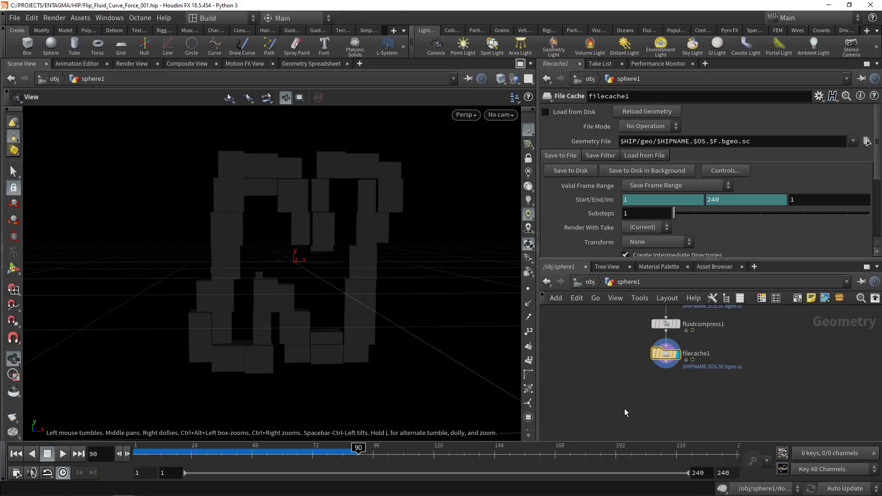
- Add a Particle Fluid Surface node wired below the File Cache and display its output
{"action": "key", "text": "Tab"}
{"action": "type", "text": "fluid"}
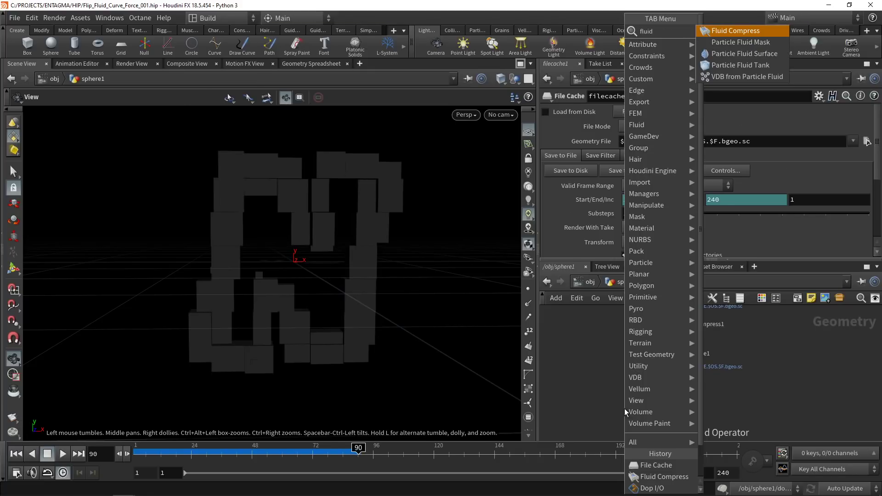
{"action": "key", "text": "Down"}
{"action": "key", "text": "Down"}
{"action": "key", "text": "Return"}
{"action": "left_click", "coordinate": [624, 409]}
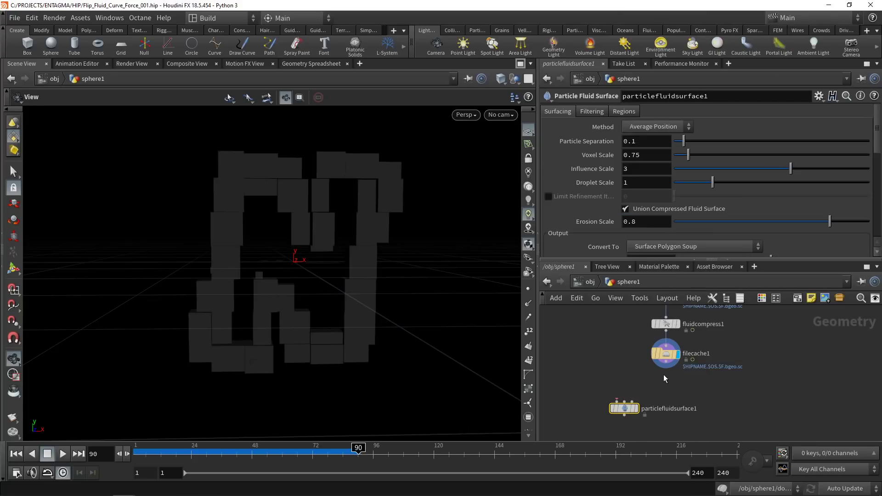
{"action": "left_click", "coordinate": [667, 365]}
{"action": "left_click", "coordinate": [624, 402]}
{"action": "left_click_drag", "start_coordinate": [637, 414], "coordinate": [679, 399]}
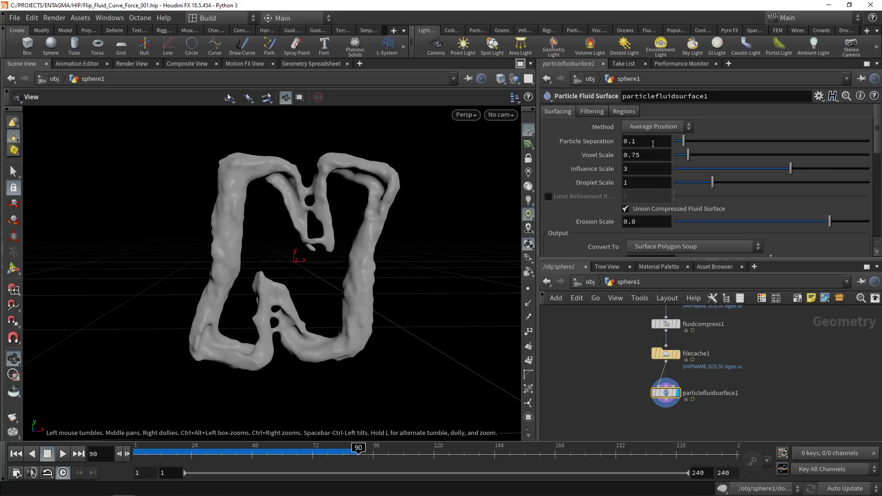
- Link the Particle Fluid Surface's Particle Separation to the FLIP Object's value with a pasted relative reference
{"action": "double_click", "coordinate": [652, 144]}
{"action": "key", "text": "BackSpace"}
{"action": "right_click", "coordinate": [653, 144]}
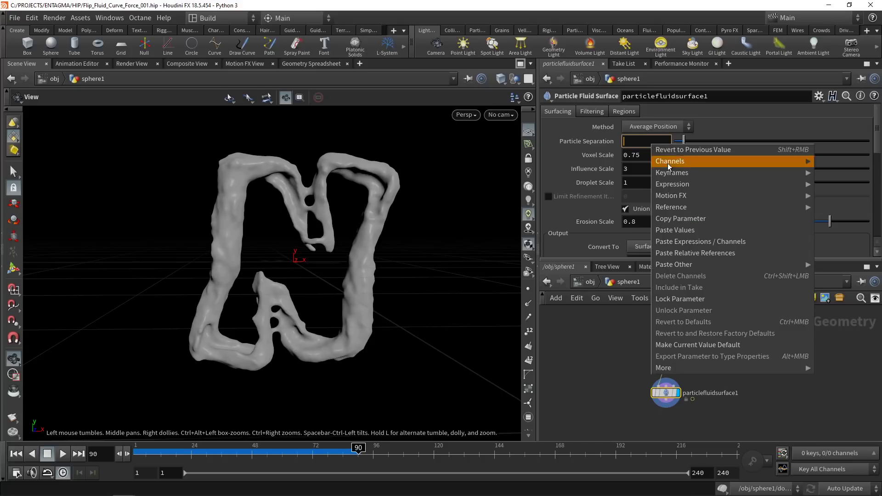
{"action": "left_click", "coordinate": [696, 253]}
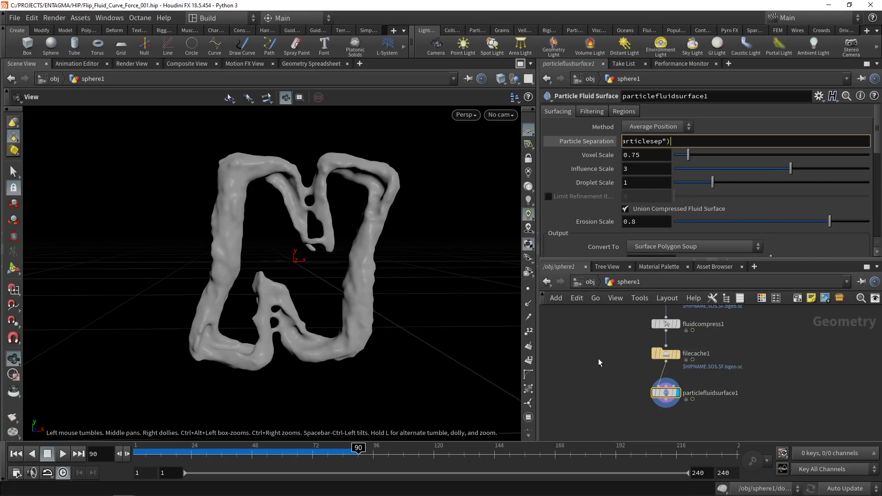
{"action": "left_click", "coordinate": [594, 142]}
- Check the File Cache's node info for its attributes and VDB volumes
{"action": "middle_click_drag", "start_coordinate": [605, 299], "coordinate": [636, 358]}
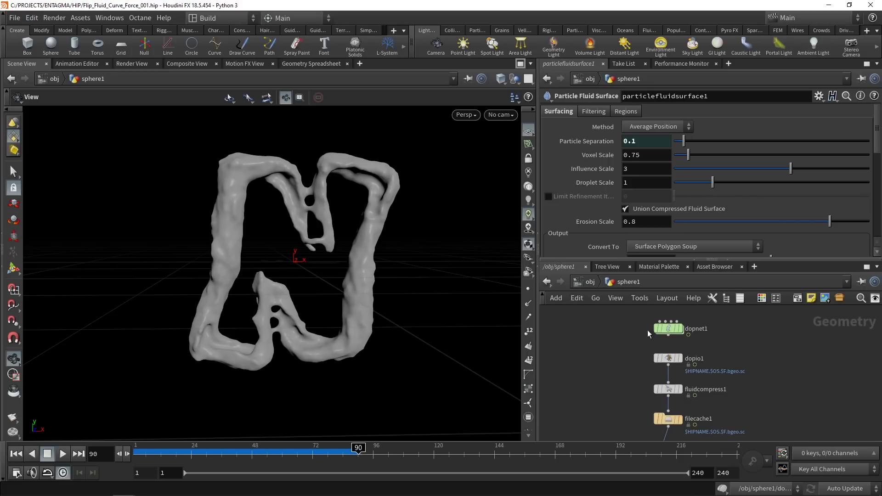
{"action": "scroll", "coordinate": [614, 367], "scroll_direction": "down", "scroll_amount": 5}
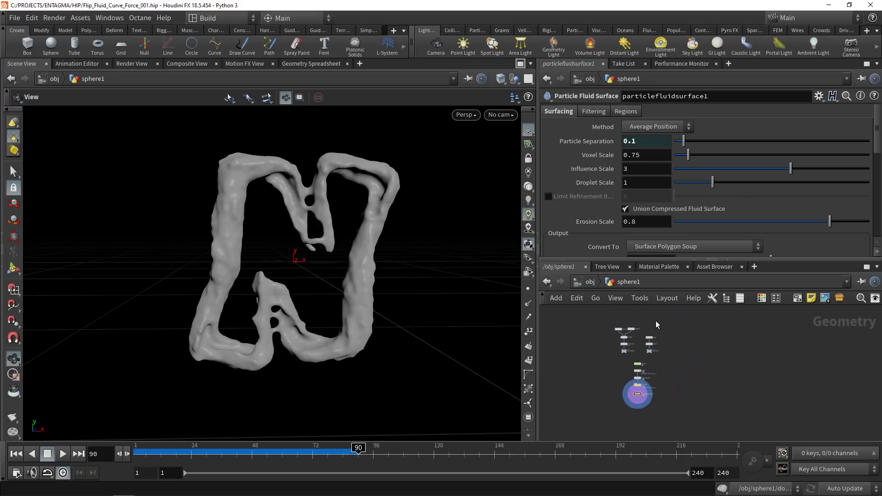
{"action": "scroll", "coordinate": [622, 390], "scroll_direction": "up", "scroll_amount": 5}
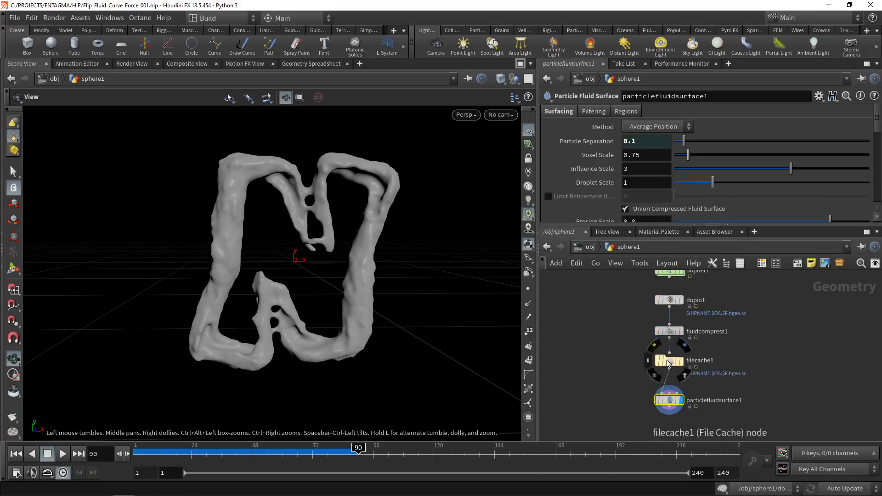
{"action": "middle_click", "coordinate": [666, 360]}
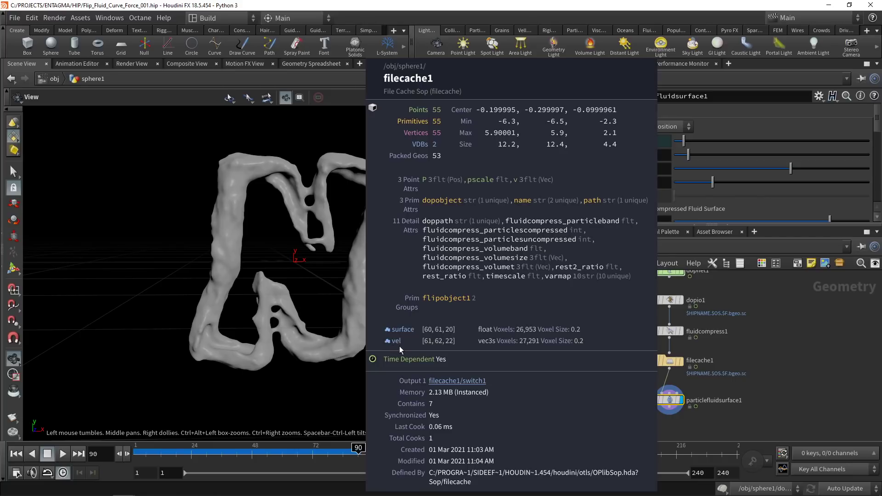
- Add a VDB Analysis node on a second branch below the File Cache, beside the Particle Fluid Surface
{"action": "key", "text": "Tab"}
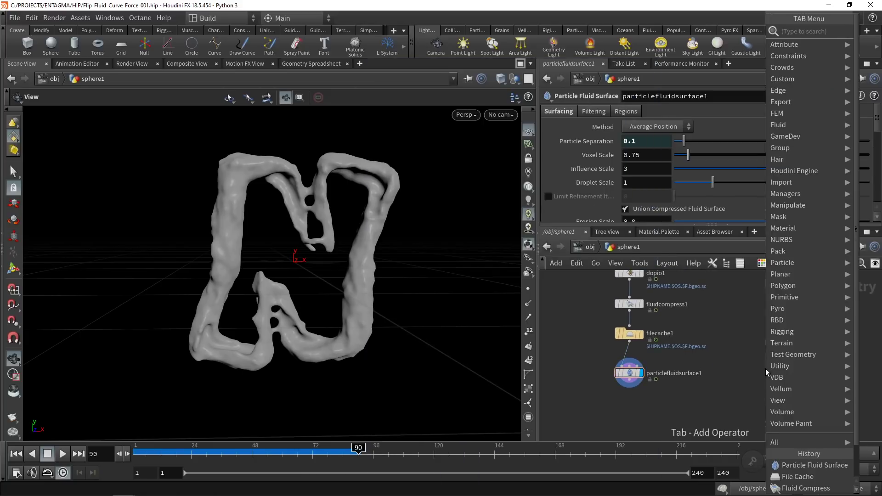
{"action": "type", "text": "vdbana"}
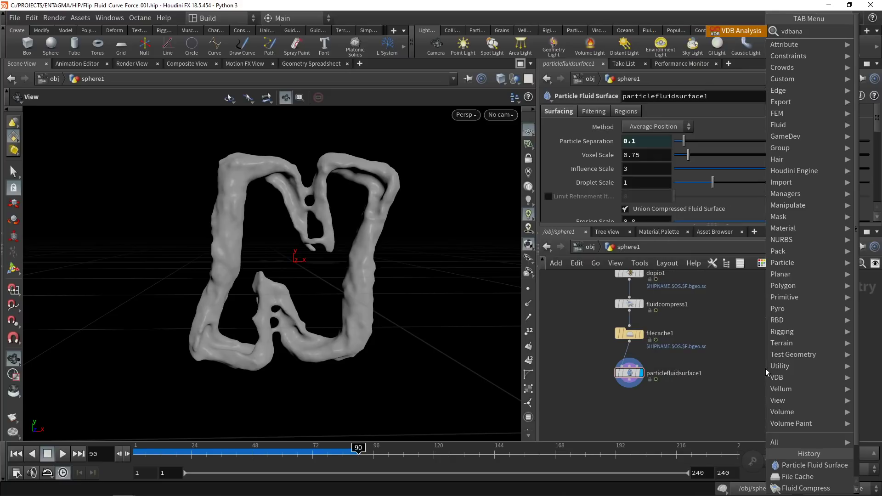
{"action": "key", "text": "Return"}
{"action": "left_click", "coordinate": [765, 370]}
{"action": "left_click_drag", "start_coordinate": [764, 370], "coordinate": [753, 372]}
{"action": "left_click", "coordinate": [860, 111]}
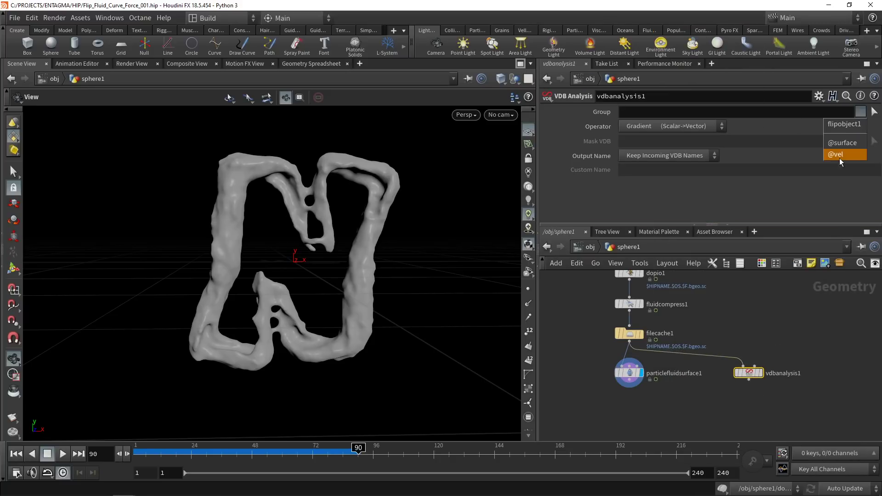
{"action": "left_click", "coordinate": [839, 155]}
{"action": "left_click", "coordinate": [671, 126]}
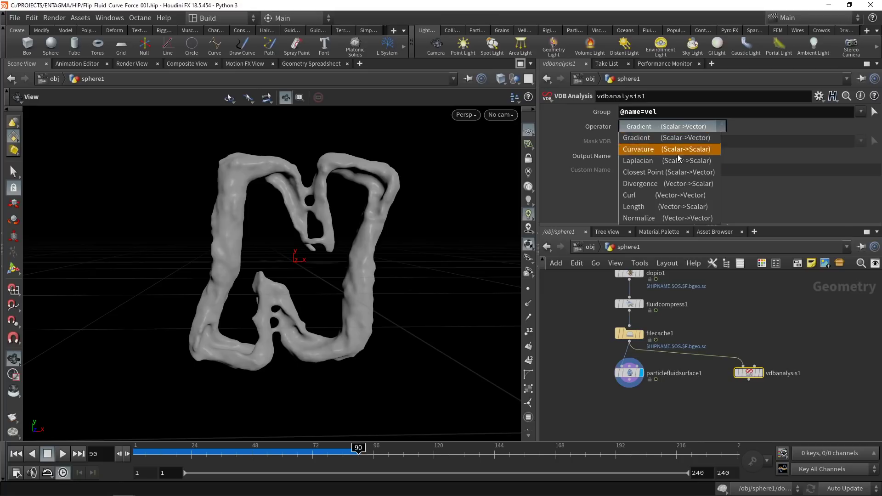
{"action": "left_click", "coordinate": [659, 196]}
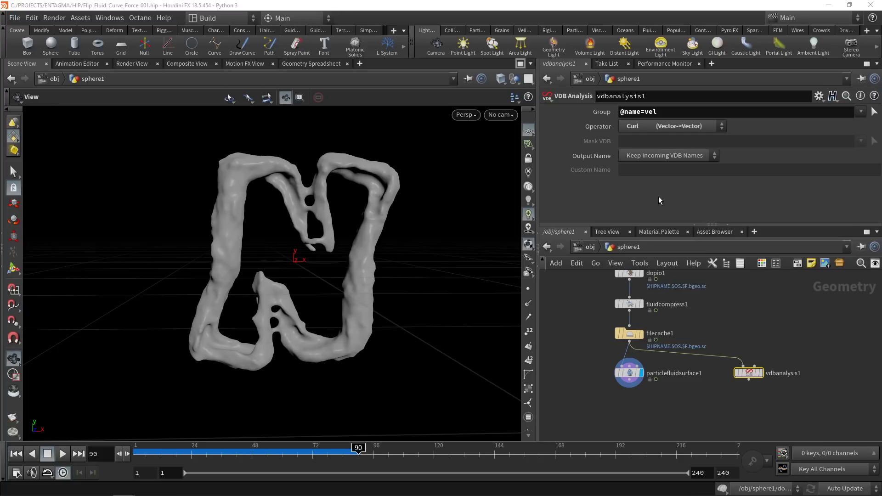
{"action": "middle_click", "coordinate": [747, 371]}
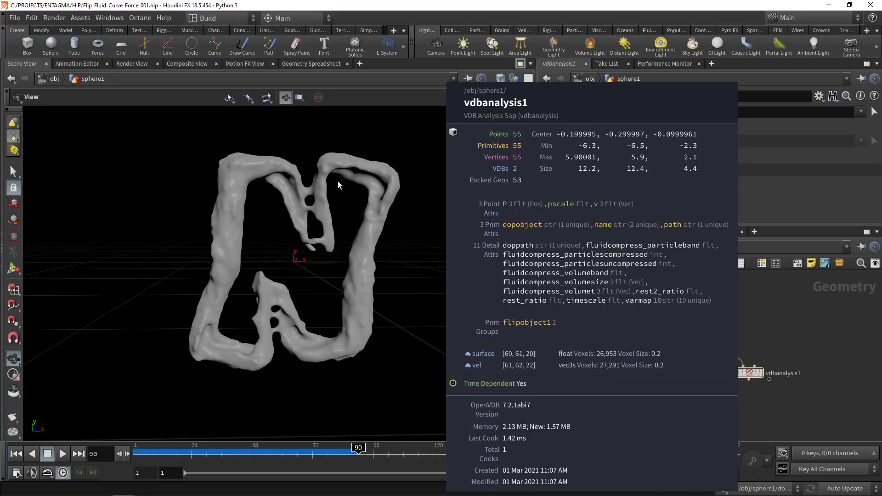
- Add an Attribute from Volume node below the Particle Fluid Surface and set its attribute name to vel
{"action": "key", "text": "Tab"}
{"action": "type", "text": "attrvol"}
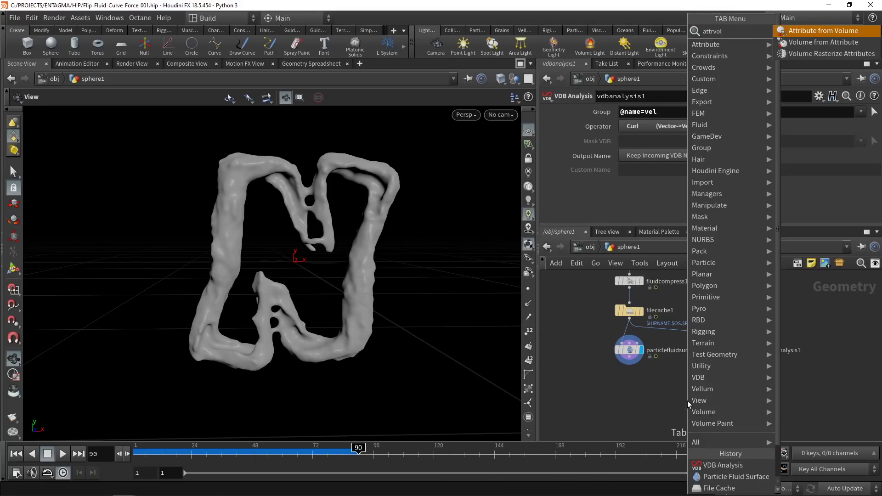
{"action": "key", "text": "Return"}
{"action": "left_click", "coordinate": [687, 401]}
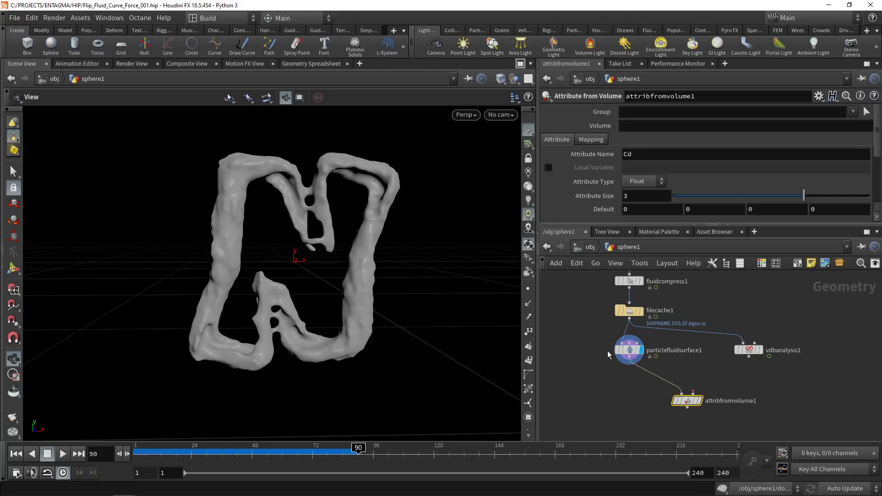
{"action": "double_click", "coordinate": [655, 154]}
{"action": "type", "text": "vel"}
{"action": "left_click", "coordinate": [788, 389]}
- Wire VDB Analysis into Attribute from Volume's second input, then align that node under the Particle Fluid Surface and display it
{"action": "left_click_drag", "start_coordinate": [749, 356], "coordinate": [696, 388]}
{"action": "left_click_drag", "start_coordinate": [744, 352], "coordinate": [731, 352]}
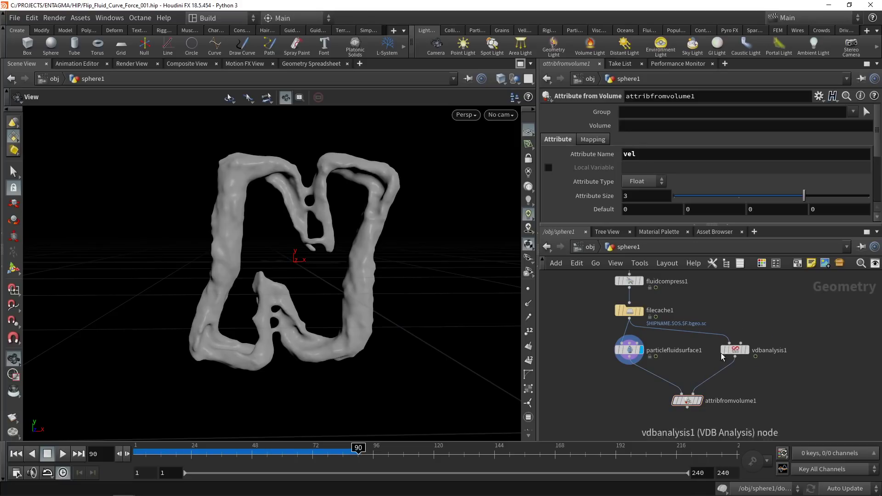
{"action": "left_click_drag", "start_coordinate": [688, 403], "coordinate": [630, 392]}
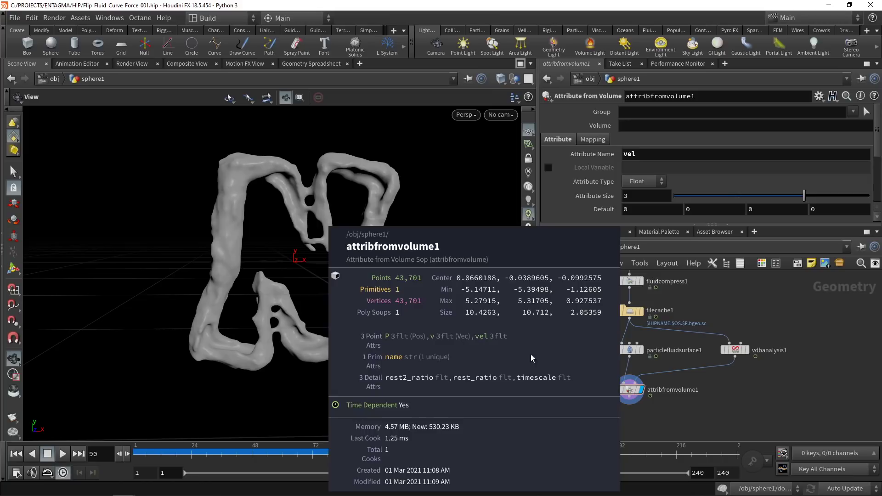
- Add a Point Wrangle wired below the Attribute from Volume node and display its output
{"action": "middle_click_drag", "start_coordinate": [727, 414], "coordinate": [748, 367]}
{"action": "left_click_drag", "start_coordinate": [664, 416], "coordinate": [644, 345]}
{"action": "key", "text": "Tab"}
{"action": "type", "text": "pointw"}
{"action": "key", "text": "Return"}
{"action": "left_click", "coordinate": [649, 378]}
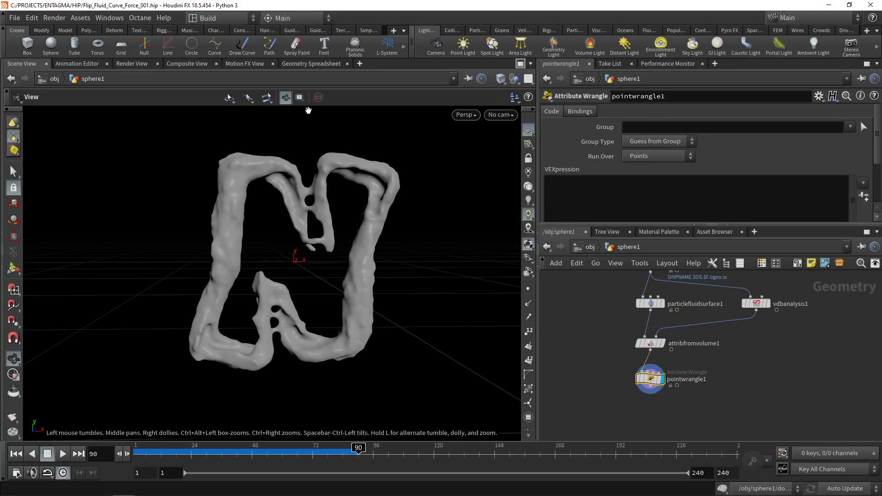
- Examine the points' vel values sorted by vel[0] in the Geometry Spreadsheet and return to the 3D view
{"action": "left_click", "coordinate": [295, 63]}
{"action": "left_click", "coordinate": [427, 111]}
{"action": "left_click", "coordinate": [375, 110]}
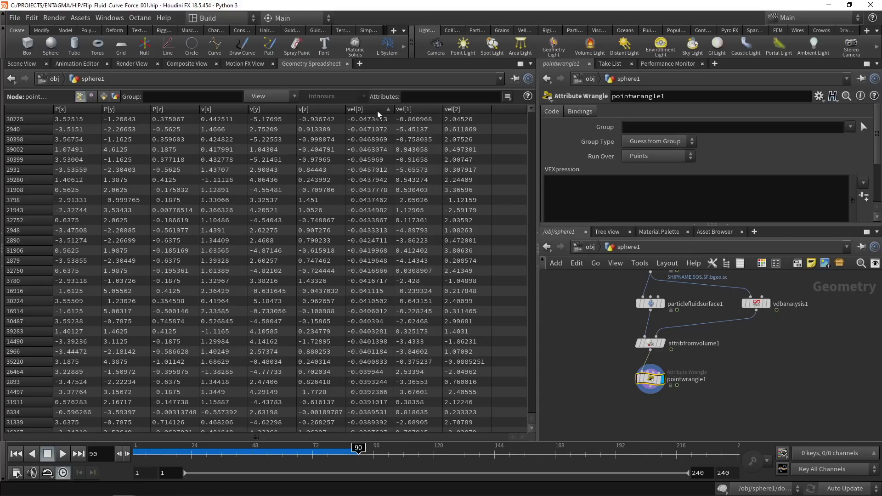
{"action": "left_click", "coordinate": [376, 109]}
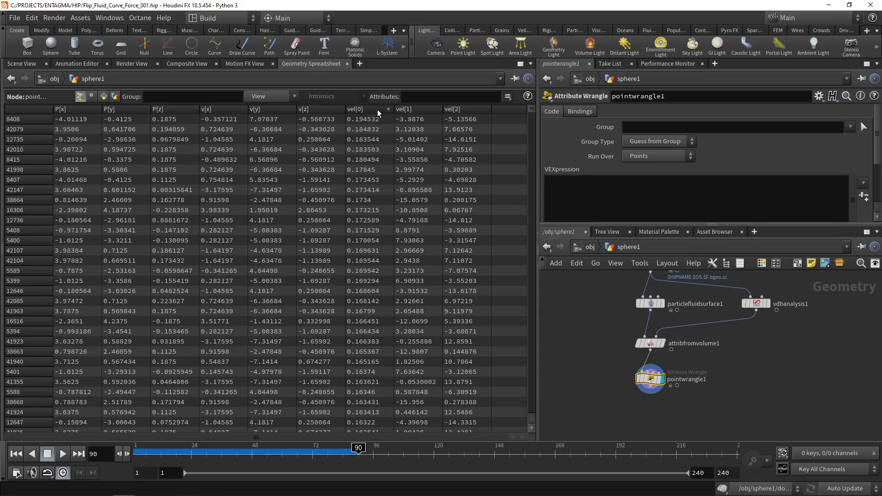
{"action": "left_click", "coordinate": [26, 65]}
{"action": "left_click_drag", "start_coordinate": [593, 358], "coordinate": [706, 416]}
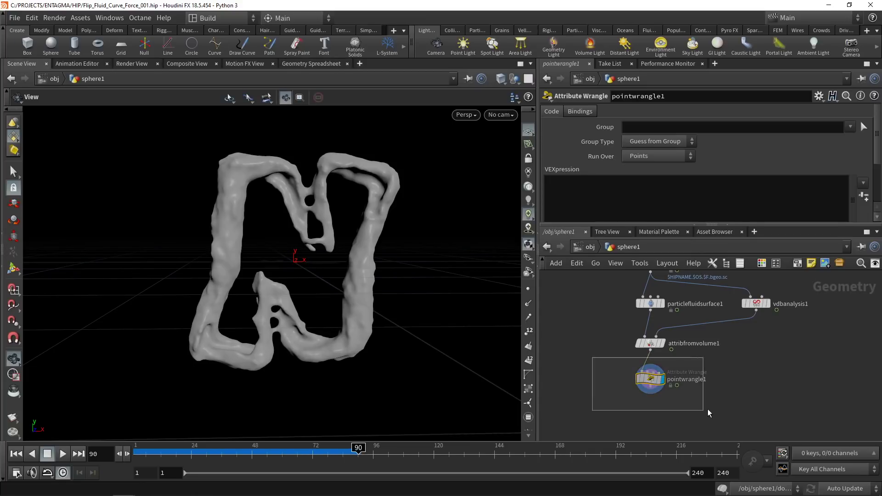
{"action": "middle_click", "coordinate": [756, 304]}
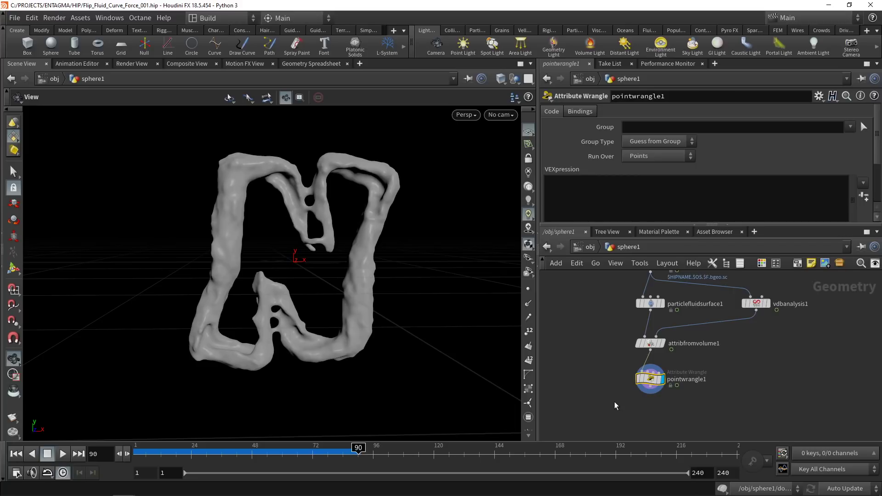
- Write VEX in the point wrangle computing float curlamp = length(v@vel) and storing it as f@curlamp = curlamp
{"action": "left_click", "coordinate": [672, 188]}
{"action": "type", "text": "float "}
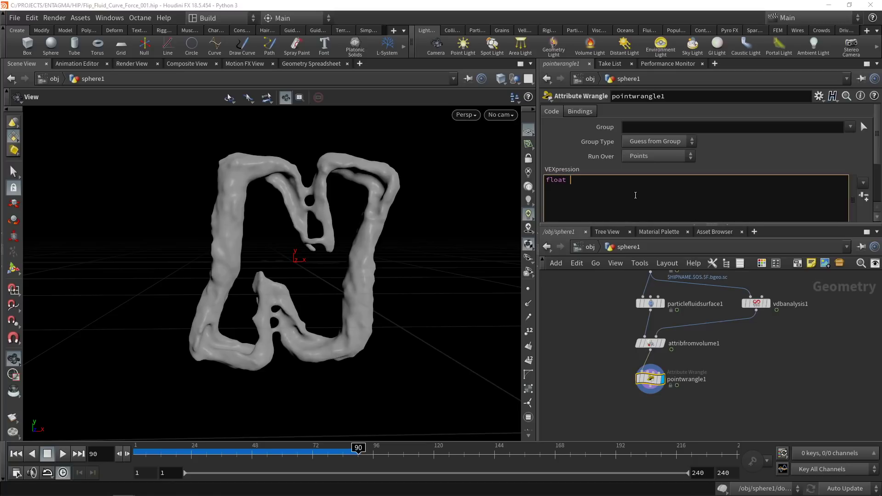
{"action": "type", "text": "curlamp = length();"}
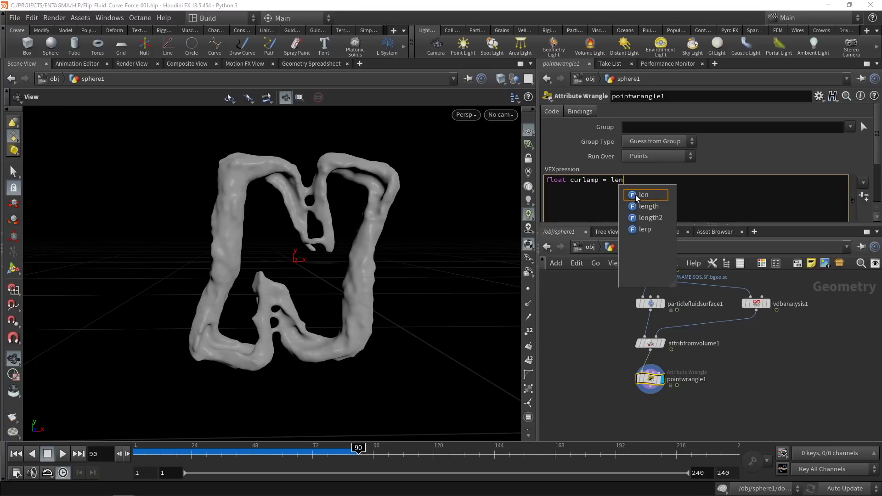
{"action": "key", "text": "Left"}
{"action": "key", "text": "Left"}
{"action": "type", "text": "v@vel"}
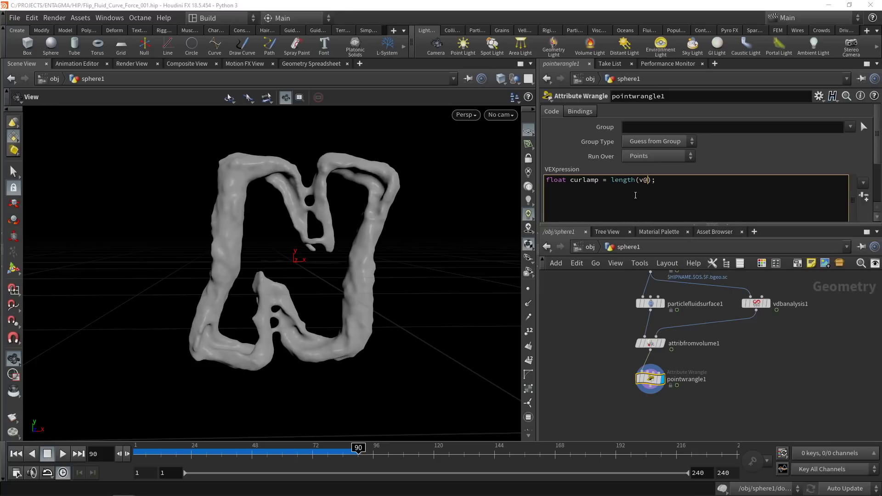
{"action": "left_click", "coordinate": [703, 189]}
{"action": "type", "text": "f@curlamp = curlamp;"}
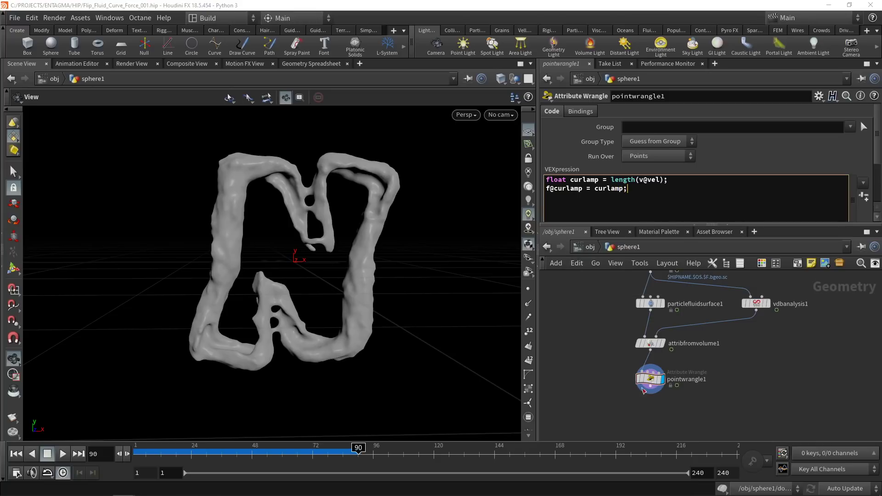
- Examine the points' curlamp values in sorted order at frames 90 and 50 in the Geometry Spreadsheet, and return to the 3D view
{"action": "left_click", "coordinate": [319, 64]}
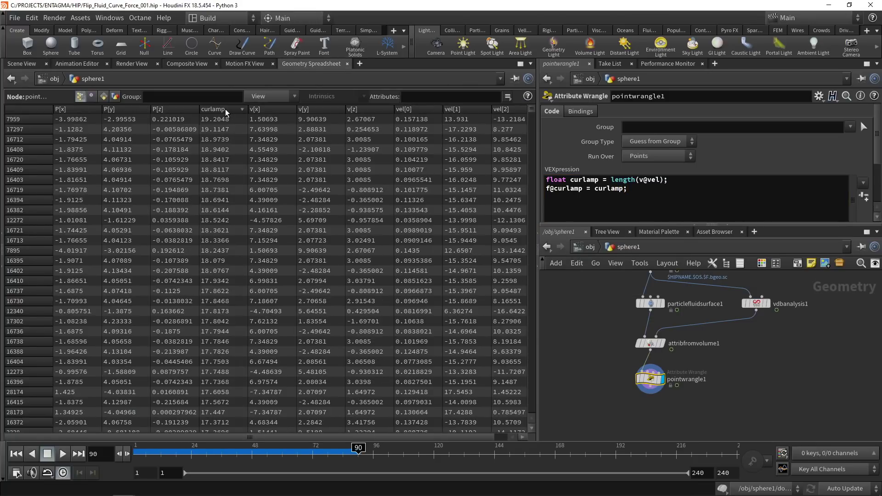
{"action": "left_click", "coordinate": [226, 110]}
{"action": "left_click", "coordinate": [227, 110]}
{"action": "left_click", "coordinate": [256, 454]}
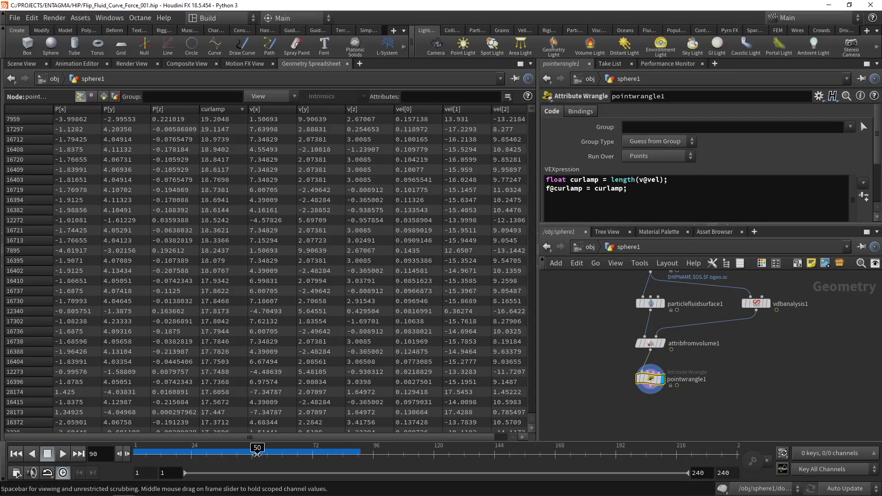
{"action": "left_click", "coordinate": [257, 63]}
{"action": "left_click", "coordinate": [214, 110]}
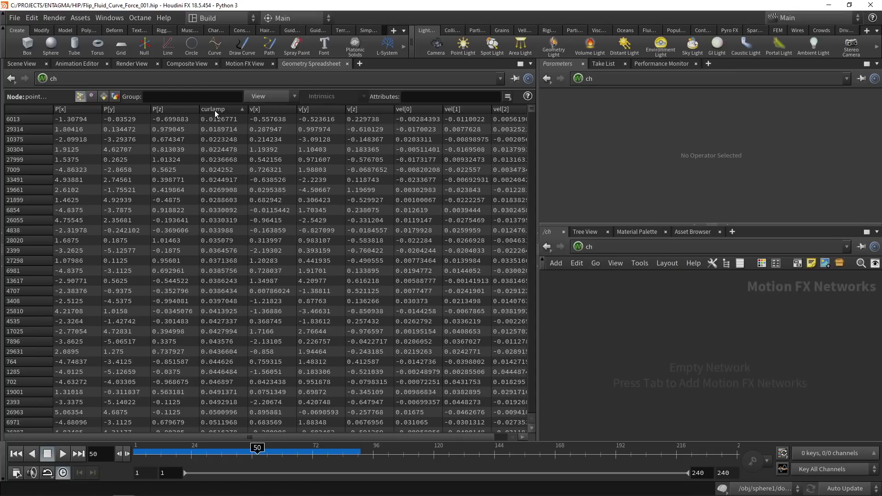
{"action": "left_click", "coordinate": [219, 109]}
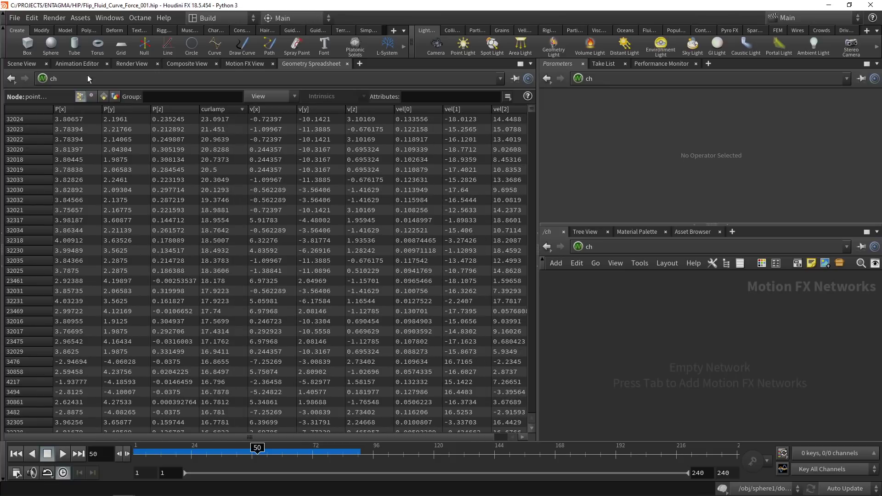
{"action": "left_click", "coordinate": [21, 63]}
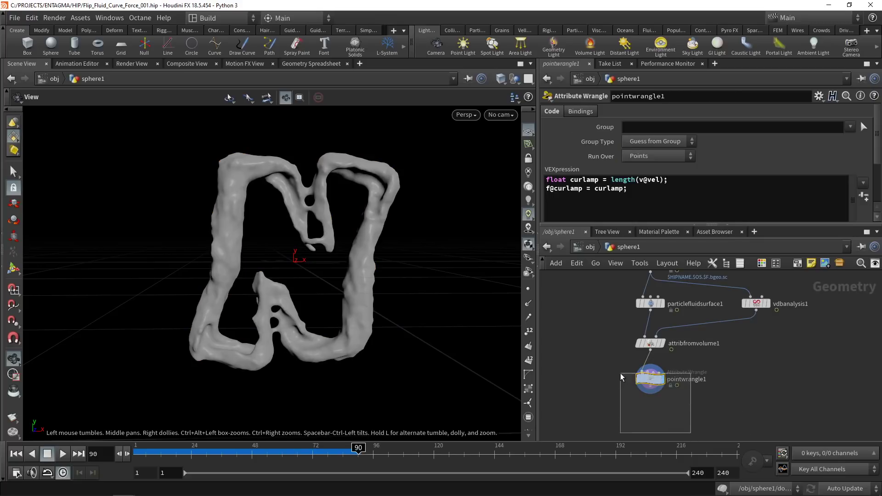
- Insert the line curlamp = fit(curlamp, 0, 25, 0, 1); between the two existing lines of the point wrangle
{"action": "left_click", "coordinate": [685, 180]}
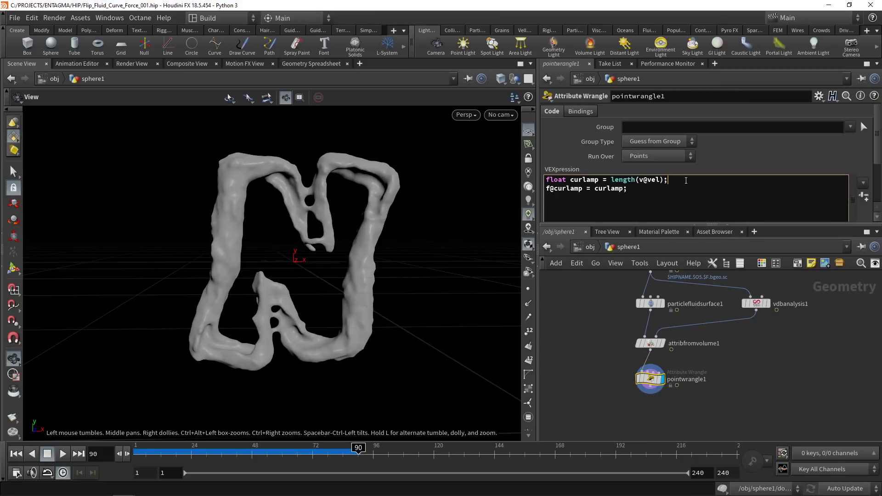
{"action": "key", "text": "Return"}
{"action": "type", "text": "cur"}
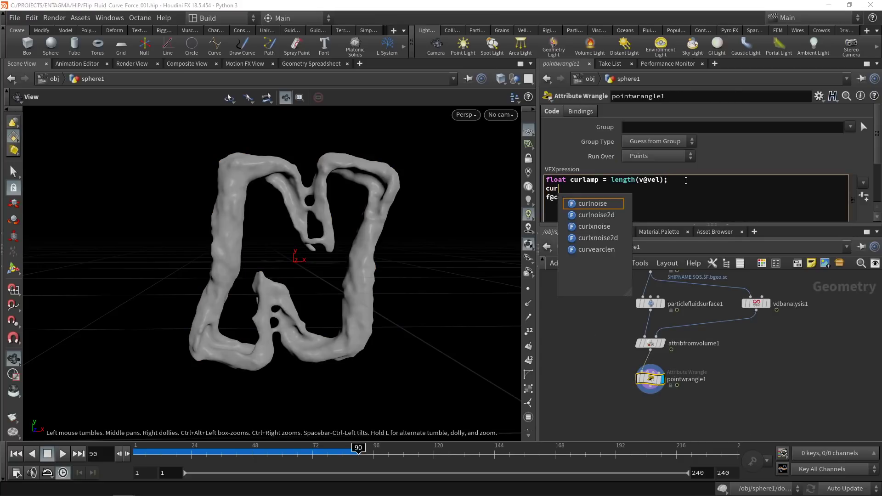
{"action": "type", "text": "lamp = fit"}
{"action": "key", "text": "Return"}
{"action": "type", "text": "curlamp"}
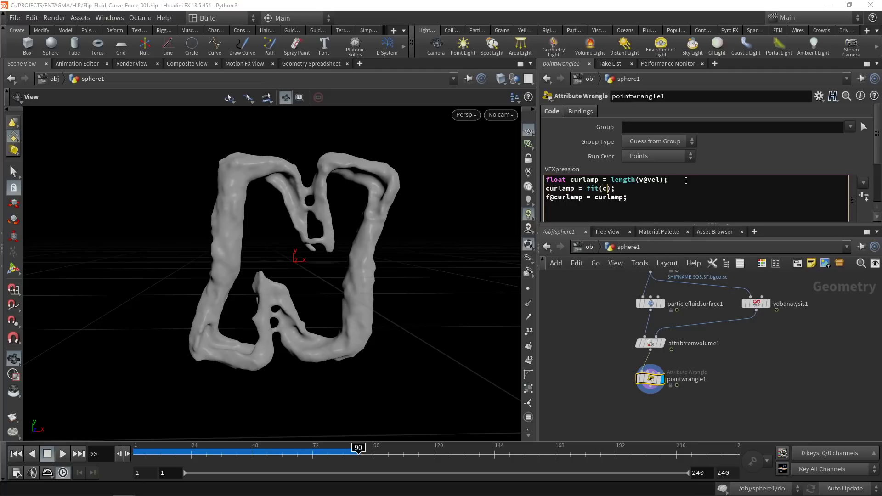
{"action": "type", "text": ", 0, 25, 0, 1"}
{"action": "left_click", "coordinate": [649, 207]}
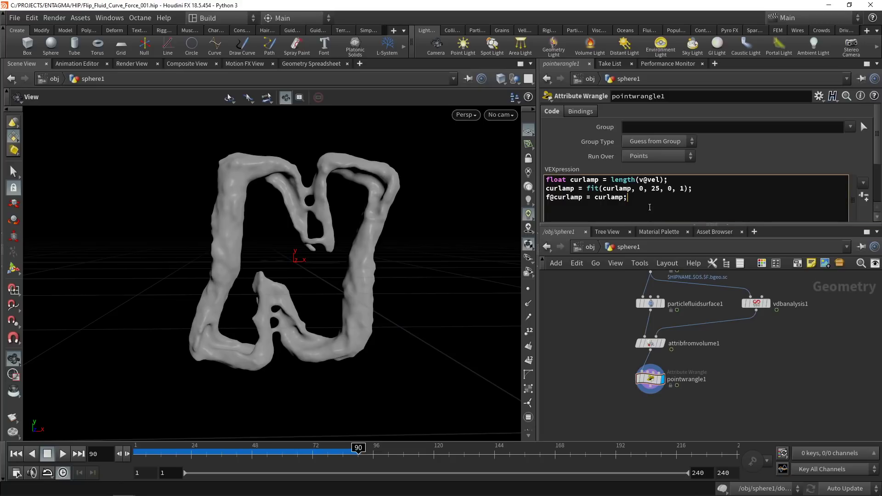
- Add a Visualize node wired below the point wrangle and display its output
{"action": "middle_click_drag", "start_coordinate": [664, 422], "coordinate": [660, 398]}
{"action": "key", "text": "Tab"}
{"action": "type", "text": "vi"}
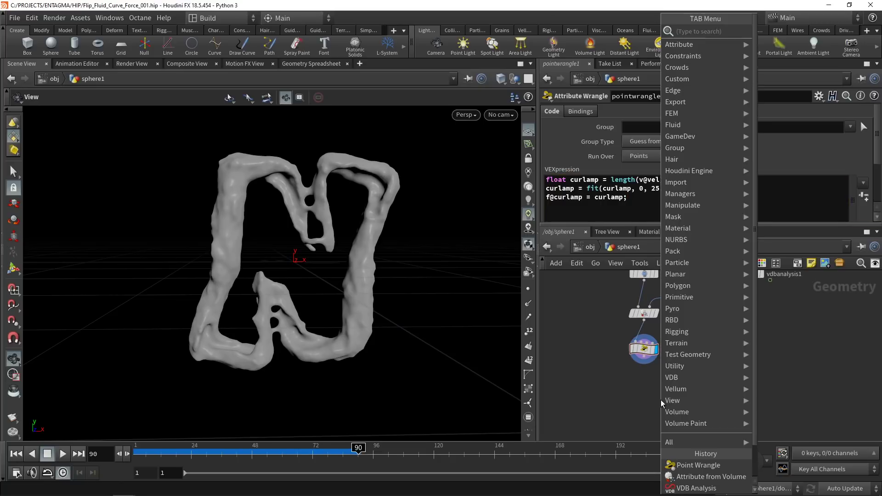
{"action": "key", "text": "Return"}
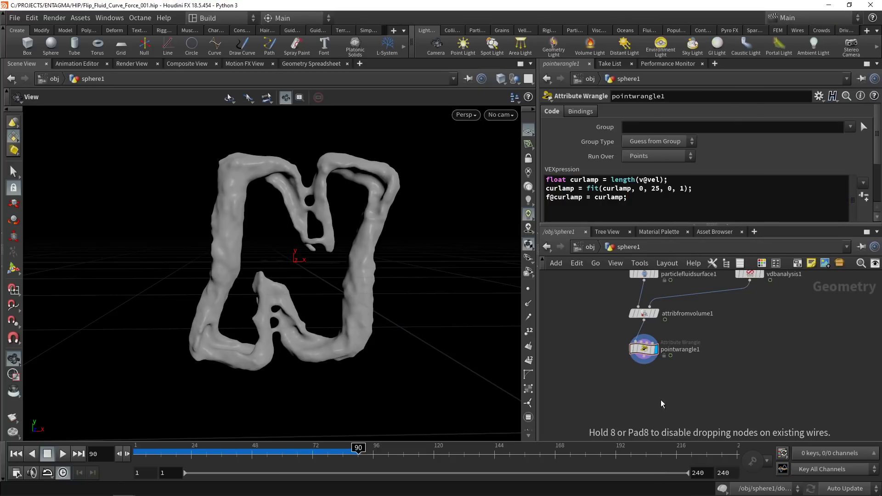
{"action": "left_click", "coordinate": [693, 406]}
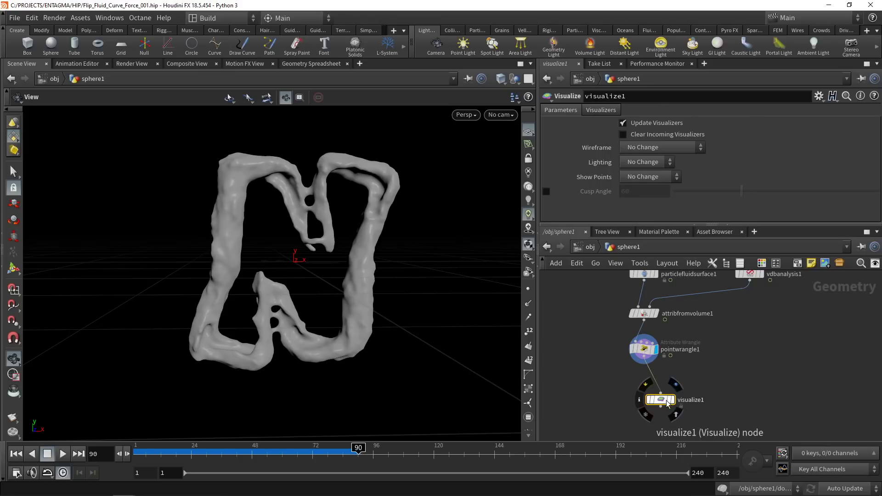
{"action": "left_click", "coordinate": [672, 400]}
- Set up a color visualizer on the point attribute curlamp with color type Ramped Attribute
{"action": "left_click", "coordinate": [601, 110]}
{"action": "left_click_drag", "start_coordinate": [690, 224], "coordinate": [691, 313]}
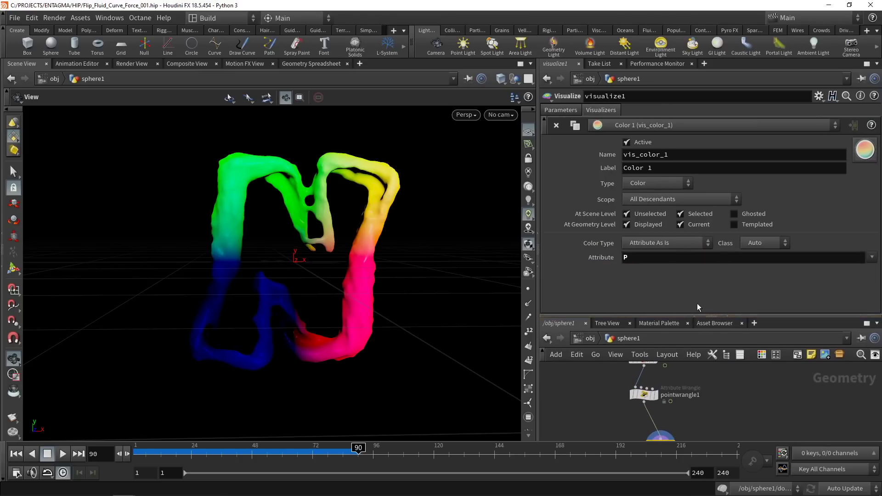
{"action": "left_click", "coordinate": [762, 243]}
{"action": "left_click", "coordinate": [762, 254]}
{"action": "left_click", "coordinate": [871, 258]}
{"action": "left_click", "coordinate": [849, 292]}
{"action": "left_click", "coordinate": [686, 243]}
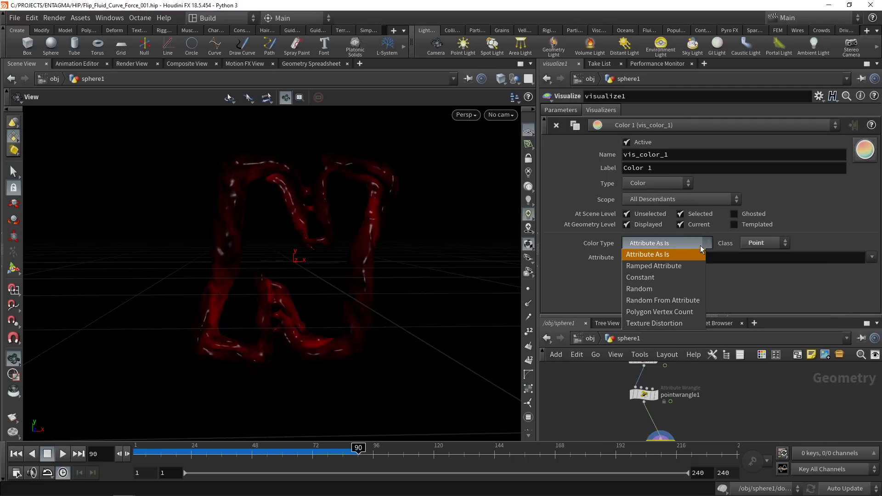
{"action": "left_click", "coordinate": [655, 268]}
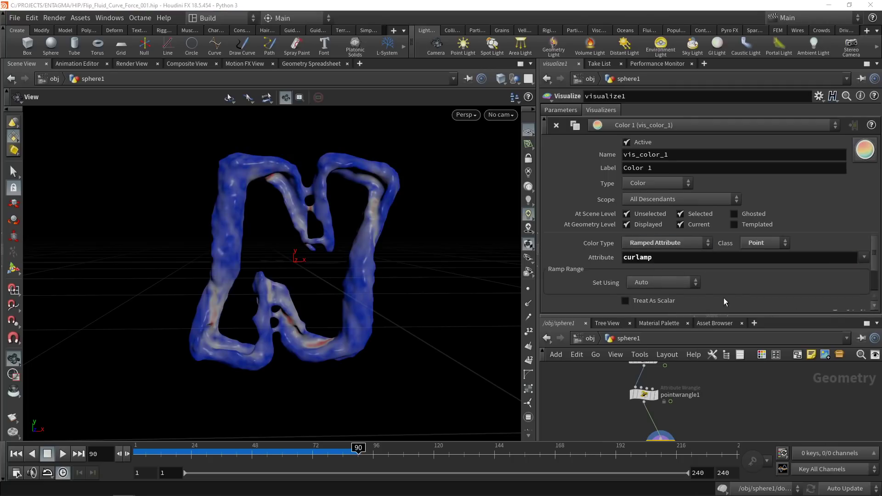
- Reduce the visualizer's color ramp to two end keys running from black to light grey
{"action": "scroll", "coordinate": [731, 289], "scroll_direction": "down", "scroll_amount": 3}
{"action": "left_click_drag", "start_coordinate": [577, 304], "coordinate": [633, 313]}
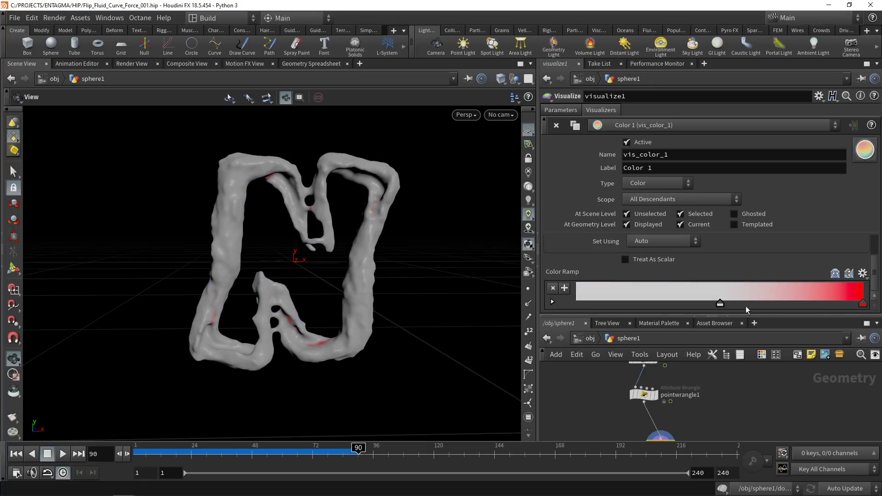
{"action": "left_click_drag", "start_coordinate": [863, 304], "coordinate": [867, 324]}
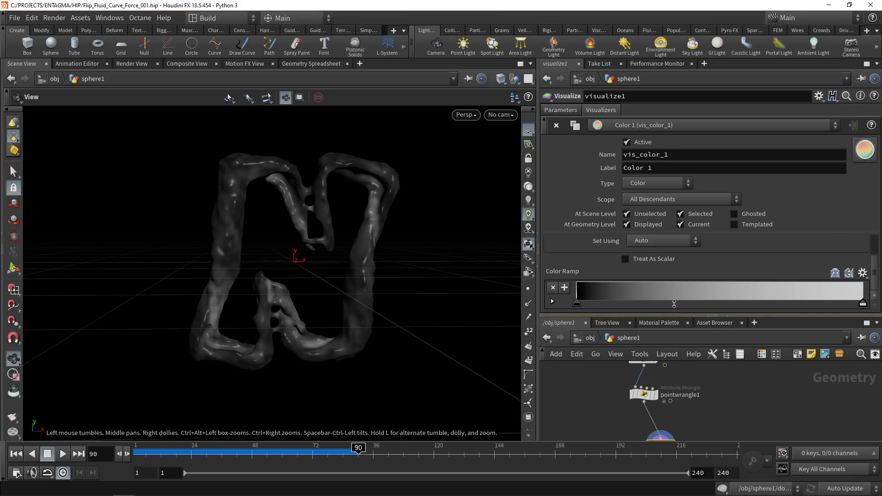
- Change the source maximum in the point wrangle's fit function to 50
{"action": "left_click_drag", "start_coordinate": [672, 317], "coordinate": [672, 252]}
{"action": "left_click", "coordinate": [643, 363]}
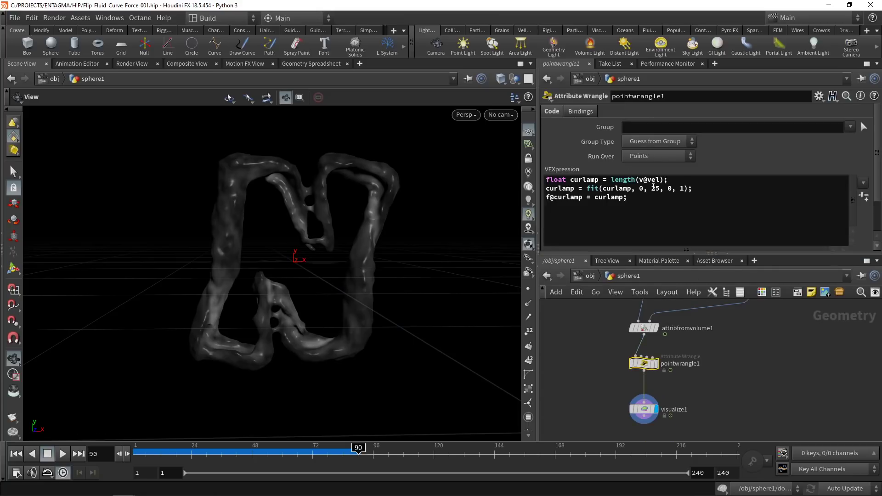
{"action": "left_click", "coordinate": [655, 188]}
{"action": "key", "text": "BackSpace"}
{"action": "key", "text": "Right"}
{"action": "type", "text": "0"}
{"action": "left_click", "coordinate": [589, 391]}
- Switch the color visualizer's ramp range from automatic to fixed limits with a maximum of 1
{"action": "left_click", "coordinate": [642, 408]}
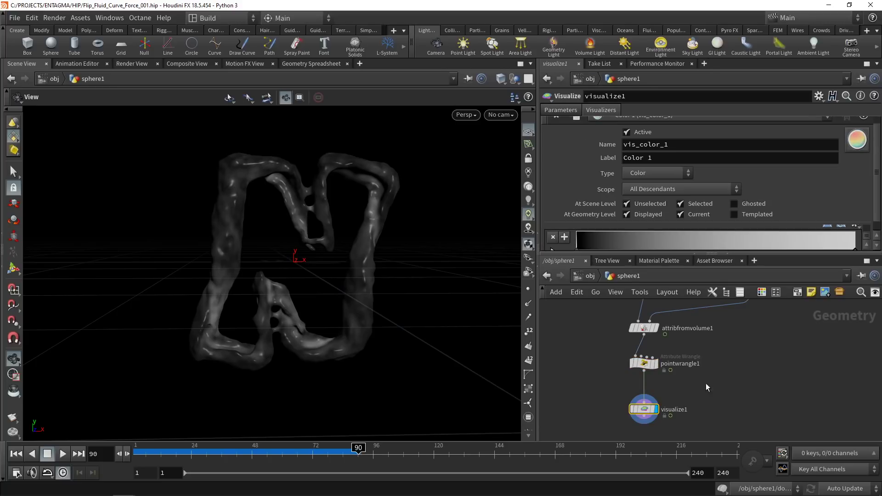
{"action": "left_click_drag", "start_coordinate": [718, 253], "coordinate": [719, 334]}
{"action": "left_click", "coordinate": [677, 257]}
{"action": "left_click", "coordinate": [671, 283]}
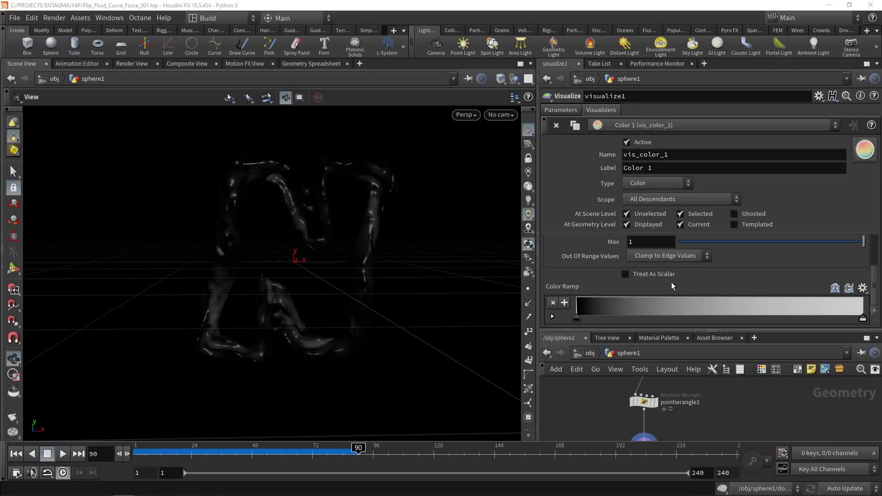
{"action": "mouse_move", "coordinate": [878, 284]}
{"action": "left_mouse_down"}
{"action": "mouse_move", "coordinate": [877, 269]}
{"action": "mouse_move", "coordinate": [878, 294]}
{"action": "left_mouse_up"}
- Try a source maximum of 5 in the point wrangle's fit function, then restore it to 50
{"action": "left_click", "coordinate": [644, 401]}
{"action": "left_click", "coordinate": [655, 188]}
{"action": "key", "text": "Right"}
{"action": "key", "text": "Delete"}
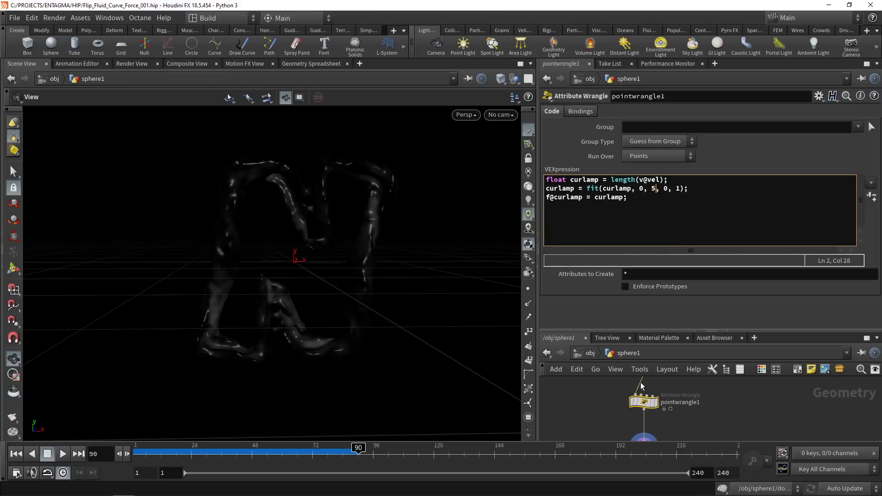
{"action": "left_click", "coordinate": [657, 189]}
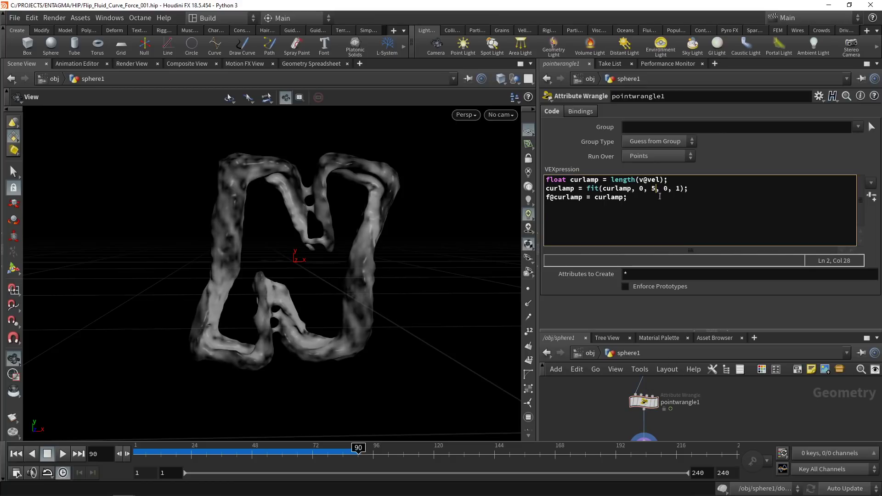
{"action": "type", "text": "0"}
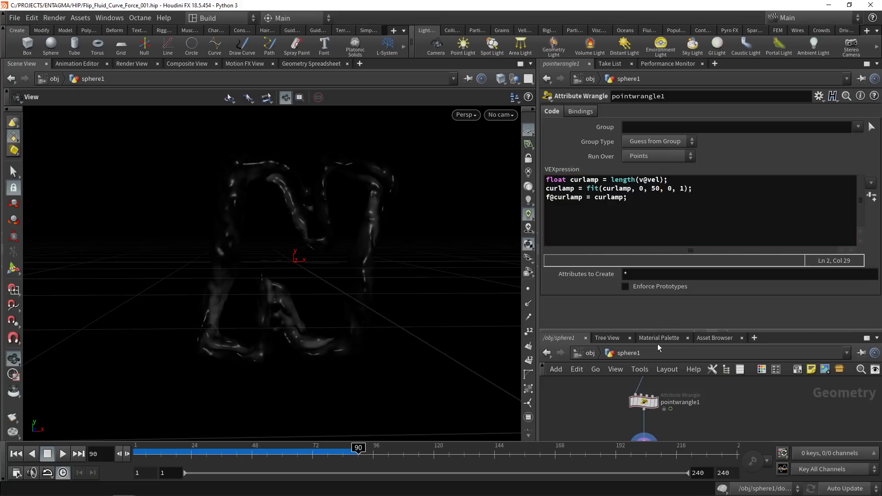
- Add a Null named OUT wired directly below the point wrangle, with the Visualize node moved aside, and display it
{"action": "left_click_drag", "start_coordinate": [715, 331], "coordinate": [708, 268]}
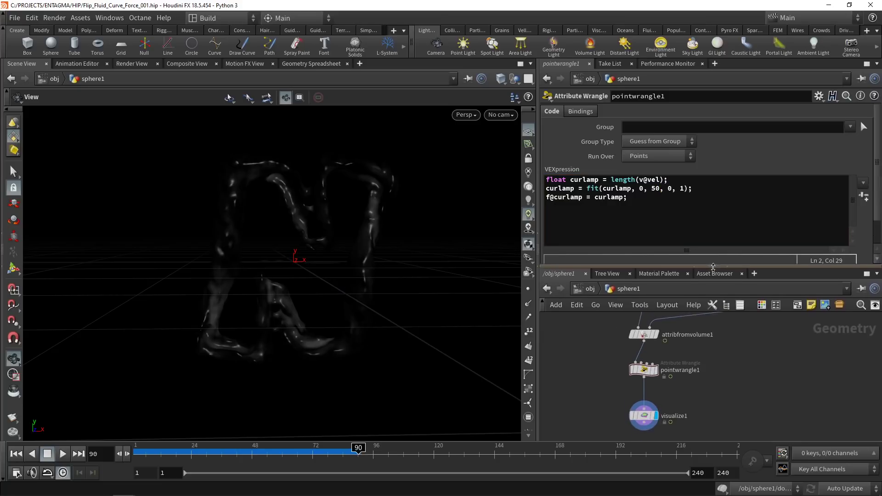
{"action": "key", "text": "Tab"}
{"action": "type", "text": "null"}
{"action": "key", "text": "Return"}
{"action": "left_click", "coordinate": [634, 388]}
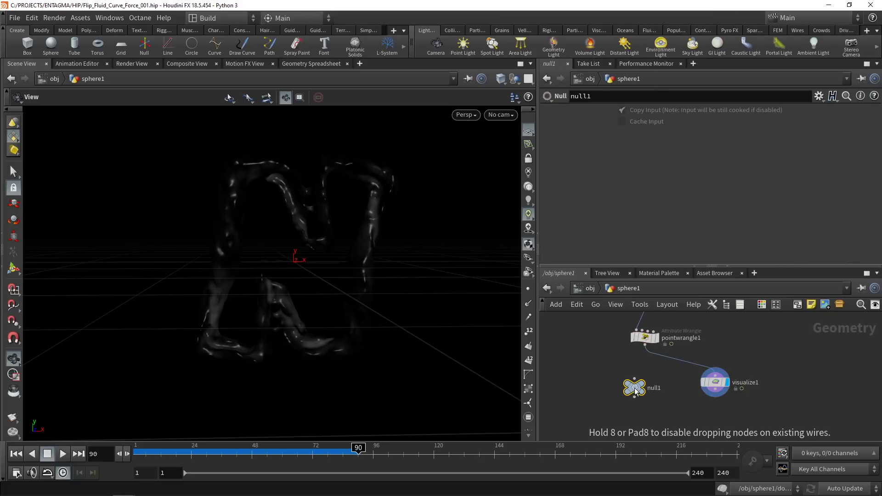
{"action": "left_click", "coordinate": [652, 388]}
{"action": "type", "text": "OUT"}
{"action": "key", "text": "Return"}
{"action": "left_click_drag", "start_coordinate": [634, 389], "coordinate": [644, 423]}
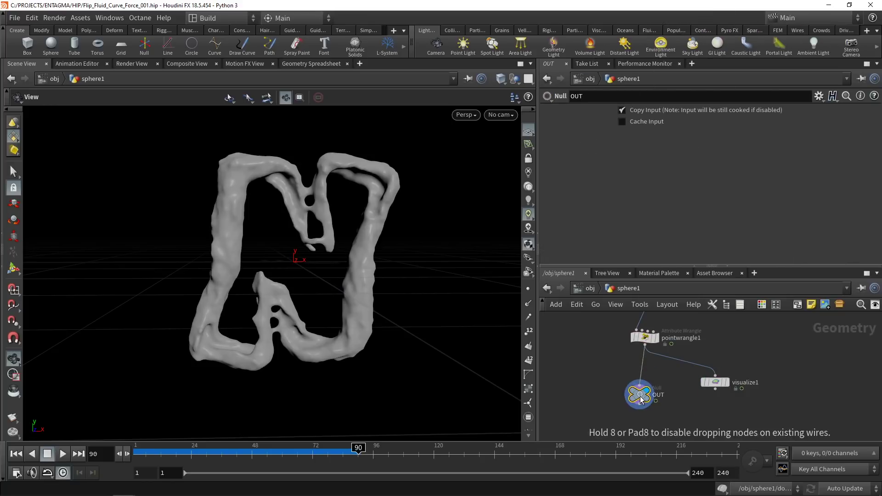
- Bring the whole sphere1 node network into view and save the scene file
{"action": "scroll", "coordinate": [643, 404], "scroll_direction": "down", "scroll_amount": 5}
{"action": "middle_click_drag", "start_coordinate": [631, 367], "coordinate": [612, 386]}
{"action": "scroll", "coordinate": [612, 388], "scroll_direction": "down", "scroll_amount": 2}
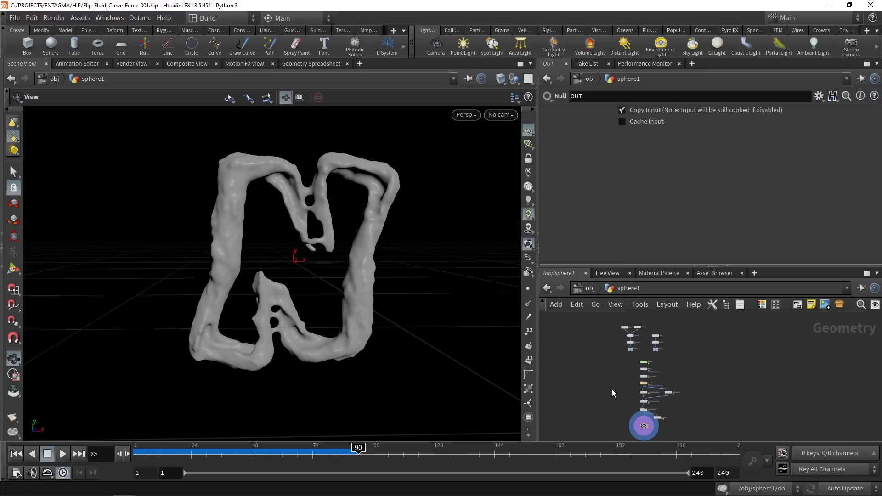
{"action": "key", "text": "ctrl+s"}
- Review the parameters of the Particle Fluid Surface and Fluid Compress nodes
{"action": "scroll", "coordinate": [618, 391], "scroll_direction": "up", "scroll_amount": 4}
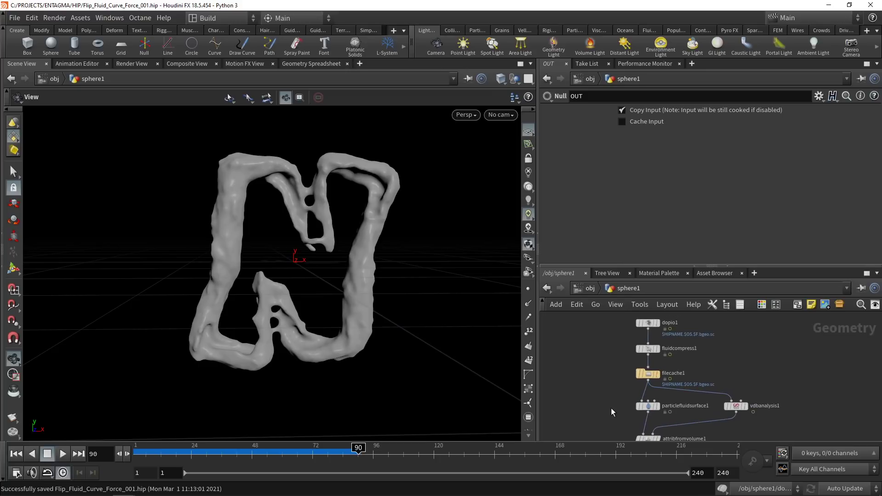
{"action": "middle_click_drag", "start_coordinate": [589, 394], "coordinate": [588, 378]}
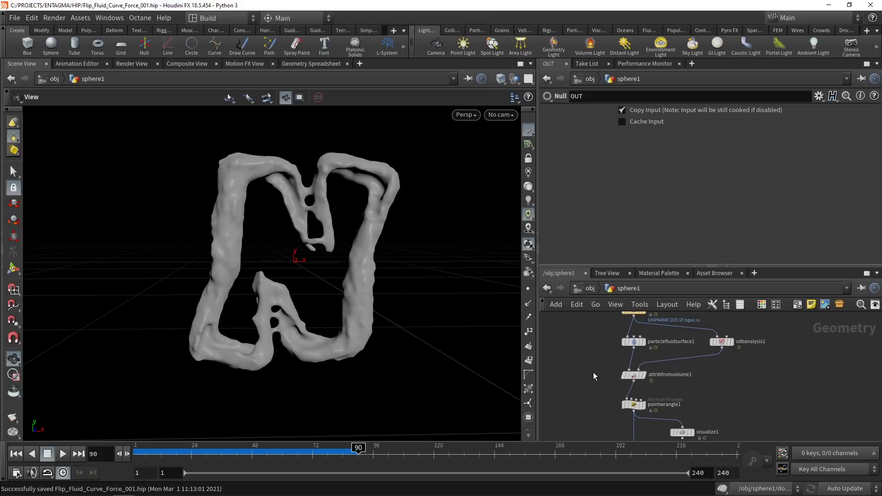
{"action": "left_click", "coordinate": [630, 341]}
{"action": "scroll", "coordinate": [593, 340], "scroll_direction": "down", "scroll_amount": 1}
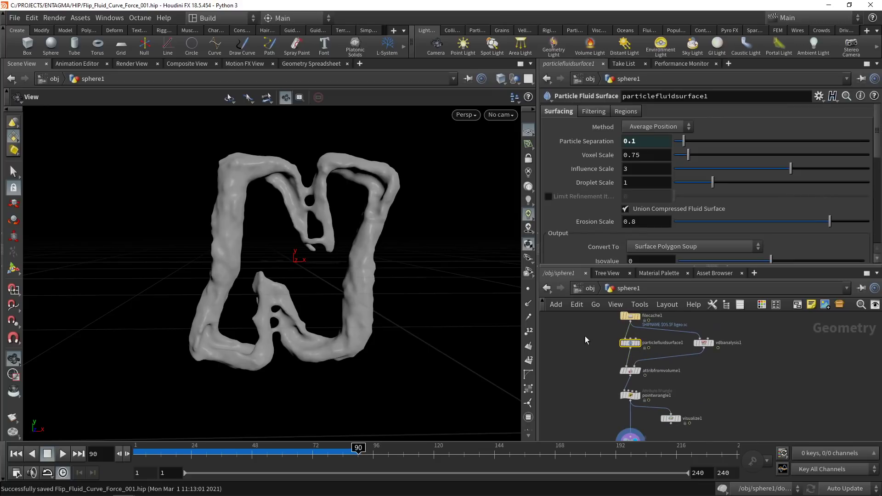
{"action": "middle_click_drag", "start_coordinate": [599, 345], "coordinate": [607, 424]}
{"action": "left_click", "coordinate": [641, 380]}
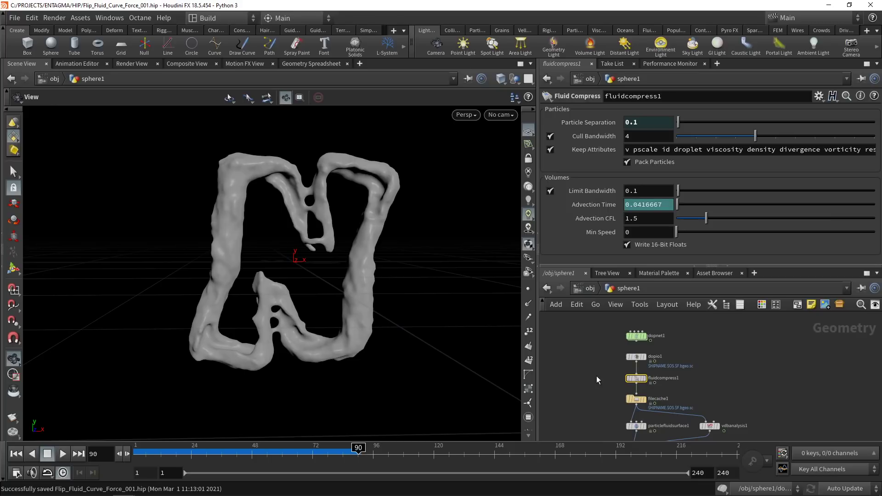
- Return to frame 1 and set the FLIP object's Particle Separation to 0.01 inside dopnet1
{"action": "middle_click_drag", "start_coordinate": [596, 374], "coordinate": [610, 396]}
{"action": "left_click", "coordinate": [16, 453]}
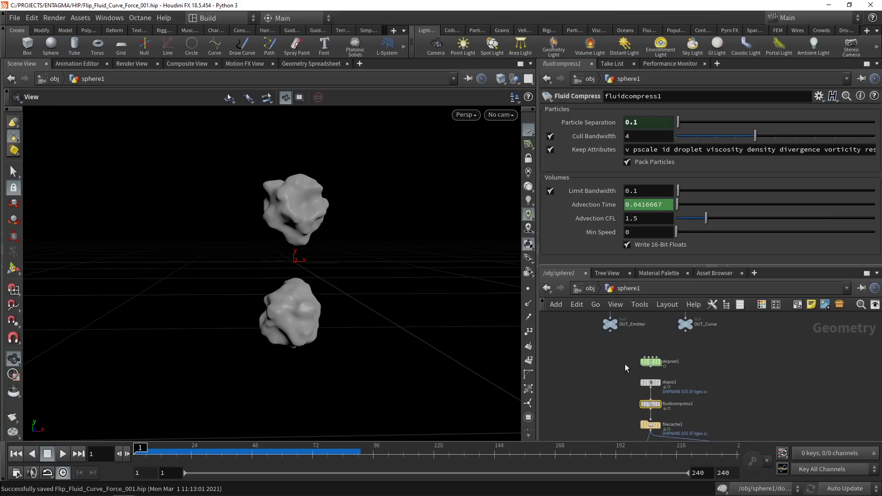
{"action": "left_click", "coordinate": [652, 362]}
{"action": "double_click", "coordinate": [652, 362]}
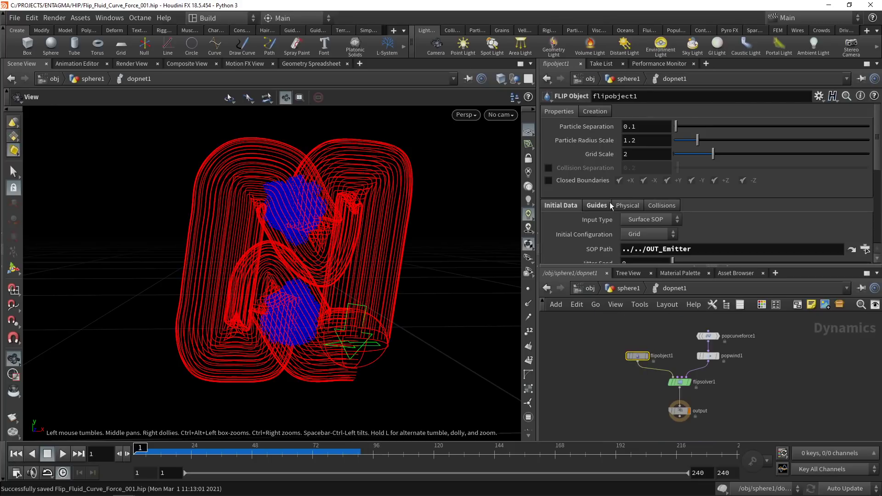
{"action": "left_click", "coordinate": [645, 132]}
{"action": "key", "text": "Left"}
{"action": "type", "text": "0"}
{"action": "key", "text": "Return"}
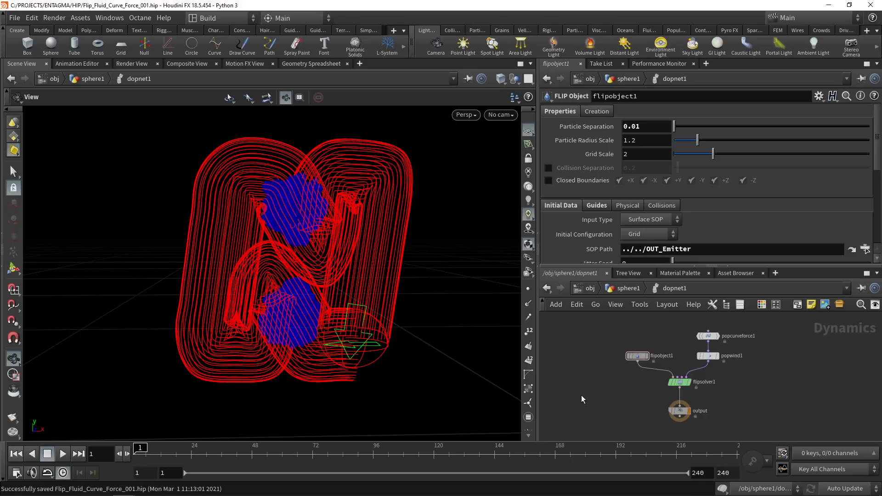
{"action": "key", "text": "u"}
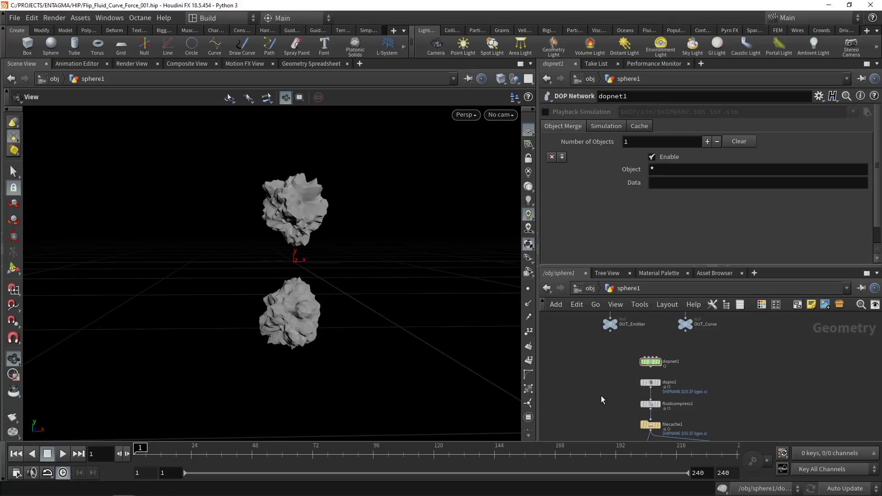
- Set the Frequency of both emitter spheres, sphere1 and sphere2, to 24 together
{"action": "middle_click_drag", "start_coordinate": [606, 405], "coordinate": [609, 333]}
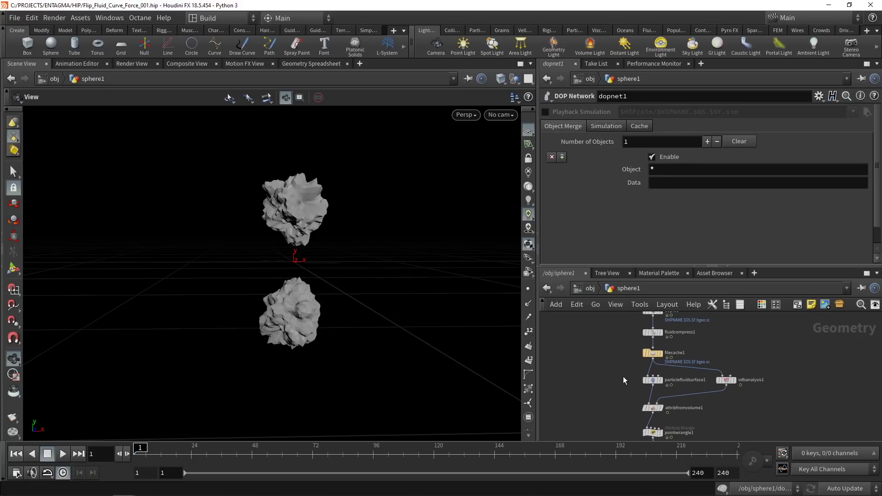
{"action": "scroll", "coordinate": [642, 379], "scroll_direction": "up", "scroll_amount": 5}
{"action": "mouse_move", "coordinate": [646, 384]}
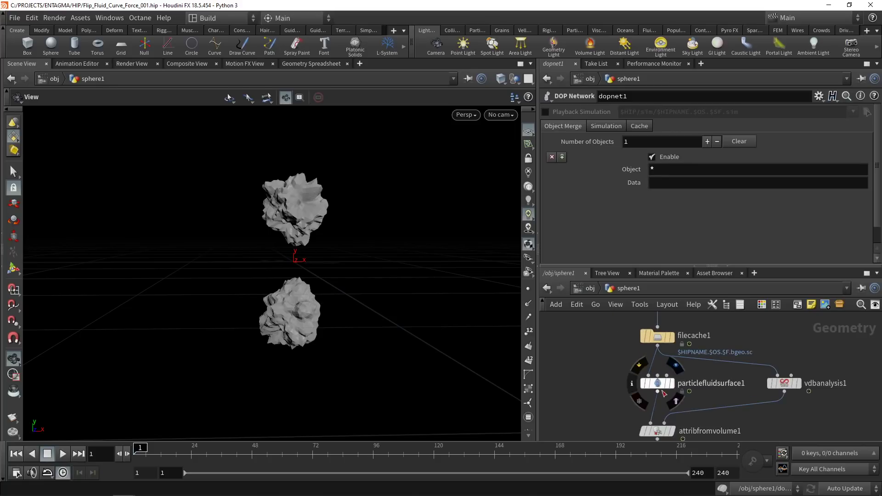
{"action": "middle_click_drag", "start_coordinate": [622, 393], "coordinate": [618, 376]}
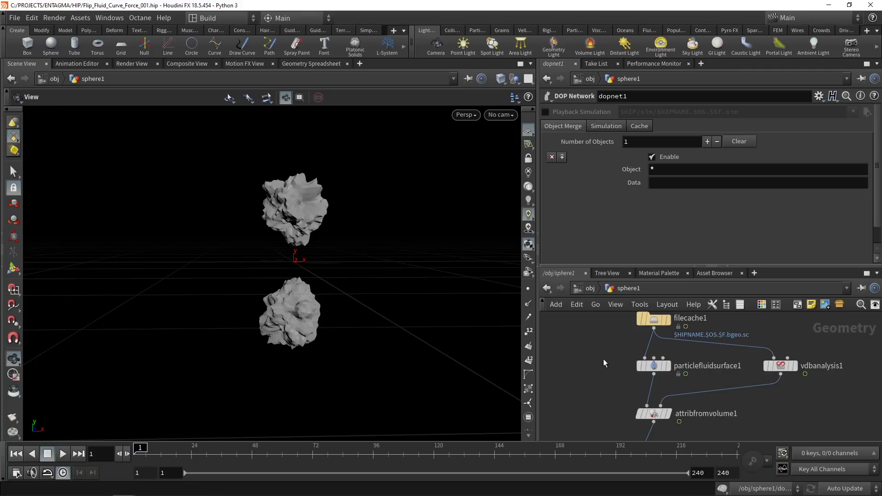
{"action": "mouse_move", "coordinate": [608, 319]}
{"action": "middle_mouse_down"}
{"action": "mouse_move", "coordinate": [618, 372]}
{"action": "mouse_move", "coordinate": [648, 417]}
{"action": "middle_mouse_up"}
{"action": "scroll", "coordinate": [648, 413], "scroll_direction": "down", "scroll_amount": 2}
{"action": "middle_click_drag", "start_coordinate": [668, 322], "coordinate": [675, 427]}
{"action": "left_click_drag", "start_coordinate": [589, 343], "coordinate": [677, 367]}
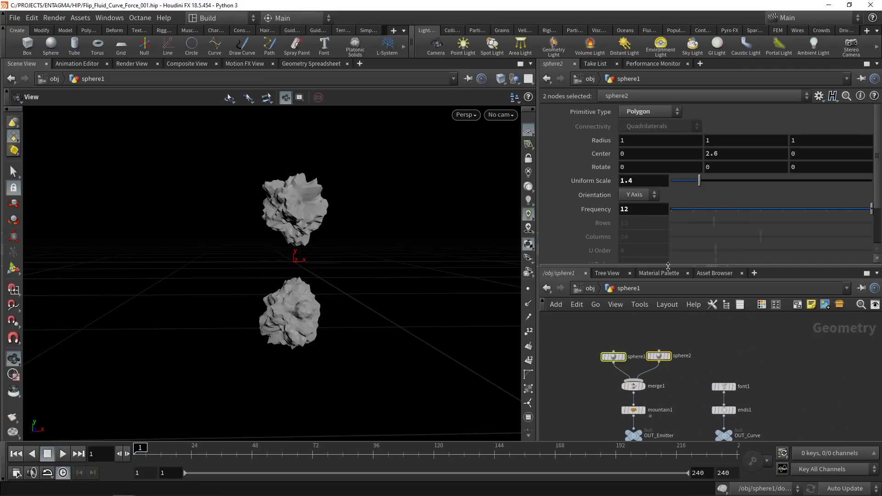
{"action": "double_click", "coordinate": [642, 210]}
{"action": "type", "text": "24"}
{"action": "key", "text": "Return"}
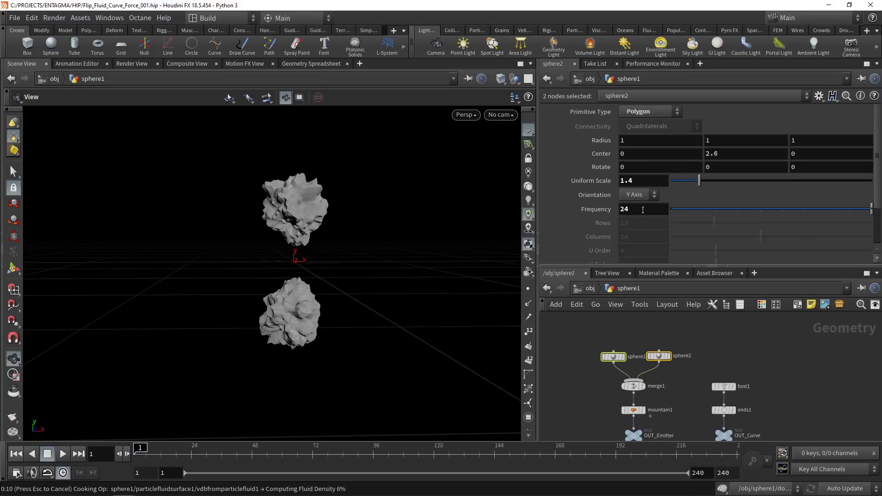
- Load the cached simulation $HIP/geo/FLIP_Curveforce_01.filecache2.$F.bgeo.sc from disk in filecache1 and go to frame 100
{"action": "left_click_drag", "start_coordinate": [640, 366], "coordinate": [683, 383]}
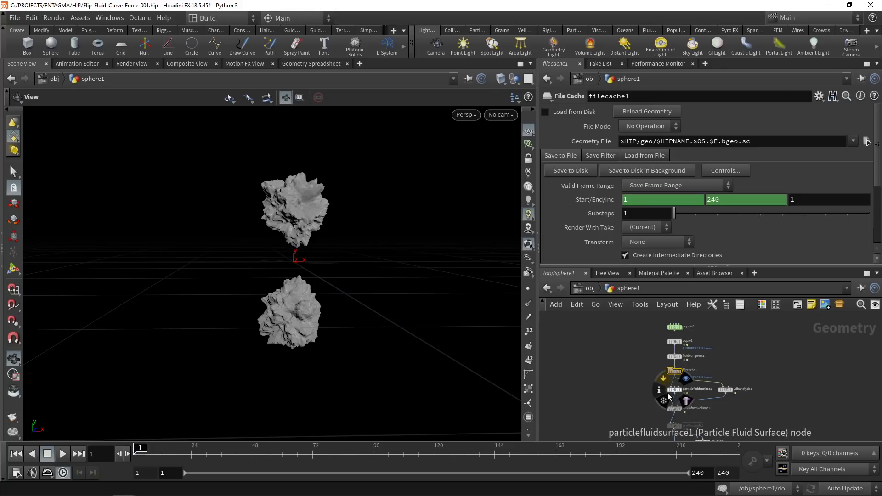
{"action": "scroll", "coordinate": [708, 378], "scroll_direction": "up", "scroll_amount": 3}
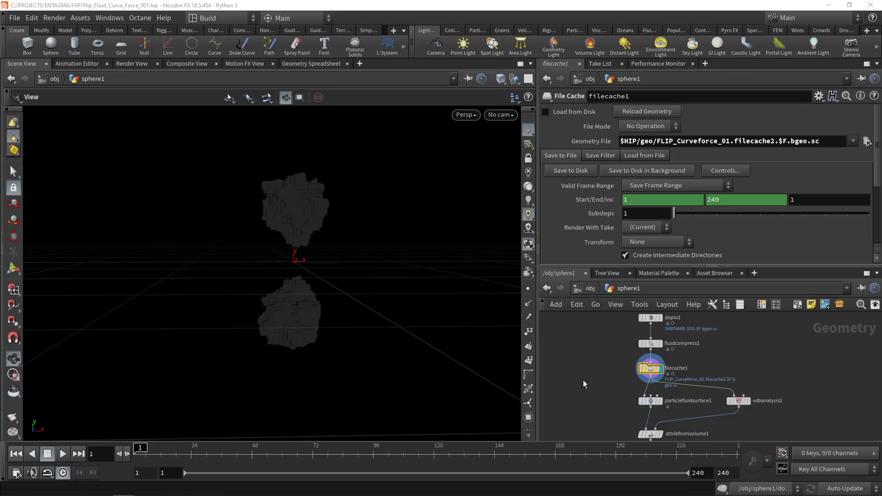
{"action": "left_click", "coordinate": [105, 450]}
{"action": "type", "text": "100"}
{"action": "key", "text": "Return"}
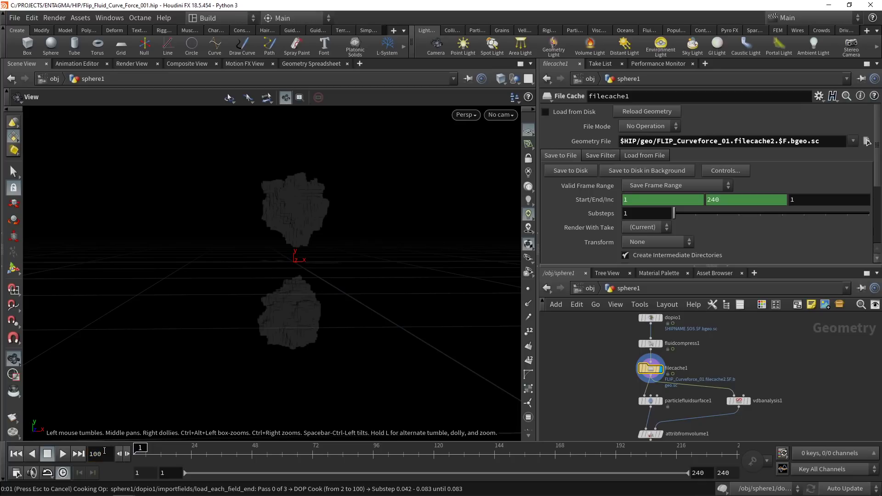
{"action": "left_click", "coordinate": [545, 113]}
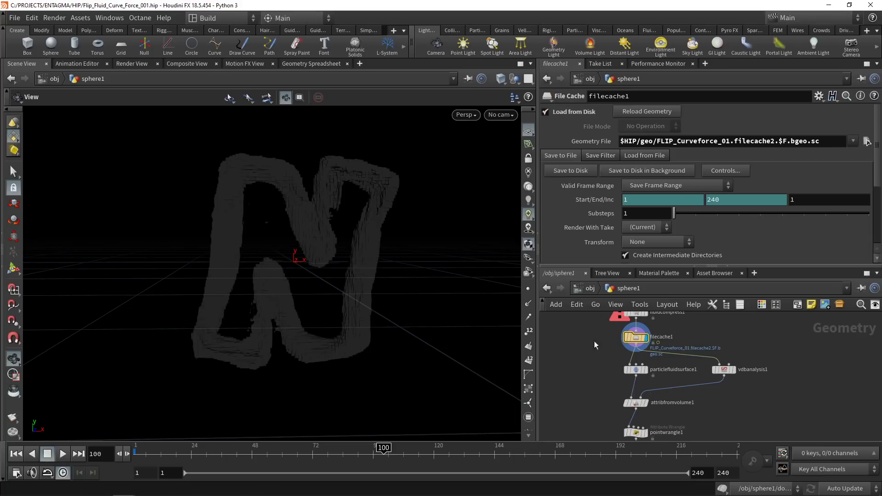
- Inspect the cached high-resolution fluid by displaying the Particle Fluid Surface mesh and the Visualize node's curl shading
{"action": "middle_click_drag", "start_coordinate": [596, 384], "coordinate": [610, 358]}
{"action": "scroll", "coordinate": [610, 358], "scroll_direction": "down", "scroll_amount": 1}
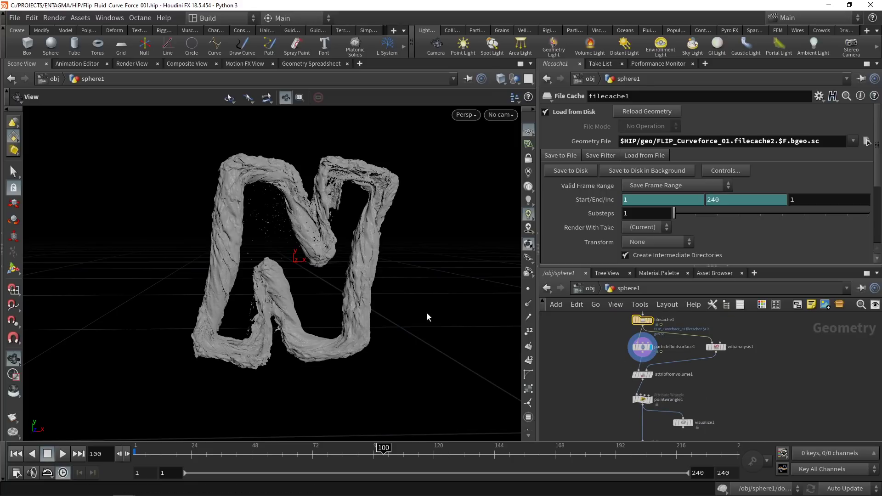
{"action": "key", "text": "Escape"}
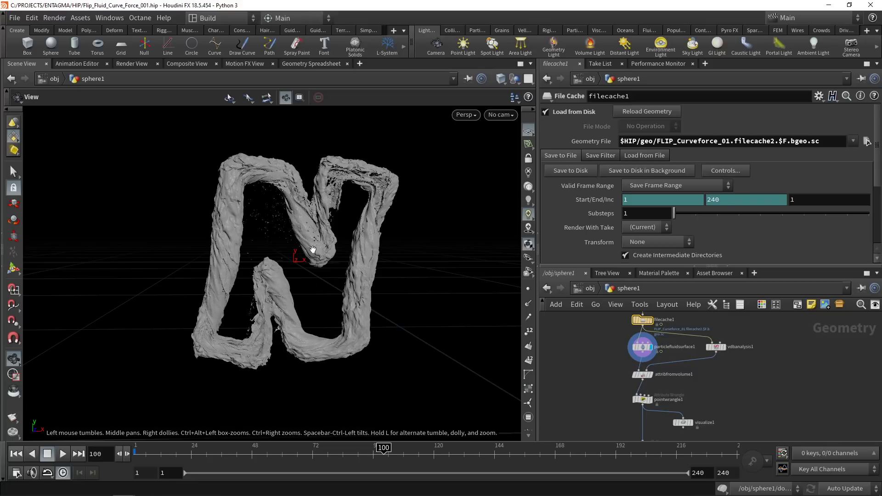
{"action": "middle_click_drag", "start_coordinate": [690, 422], "coordinate": [679, 381]}
{"action": "left_click", "coordinate": [681, 381]}
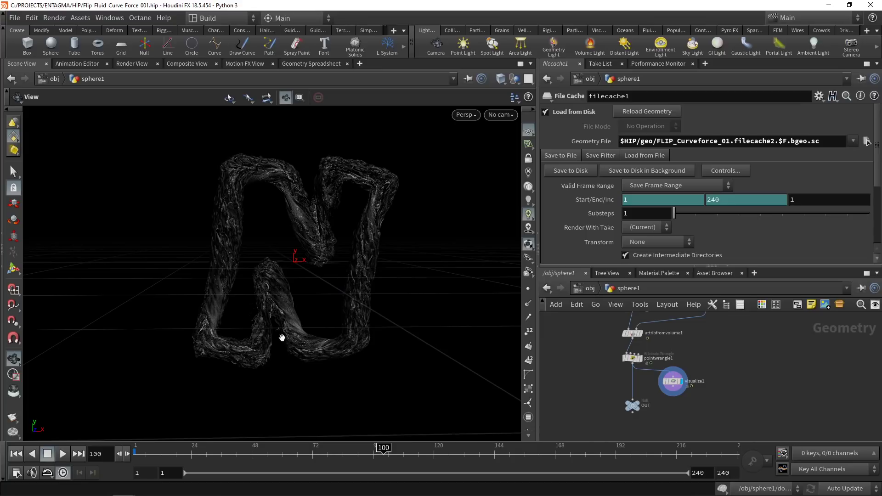
- Display the OUT null of the sphere1 network and save the scene file
{"action": "mouse_move", "coordinate": [632, 406]}
{"action": "left_click", "coordinate": [644, 393]}
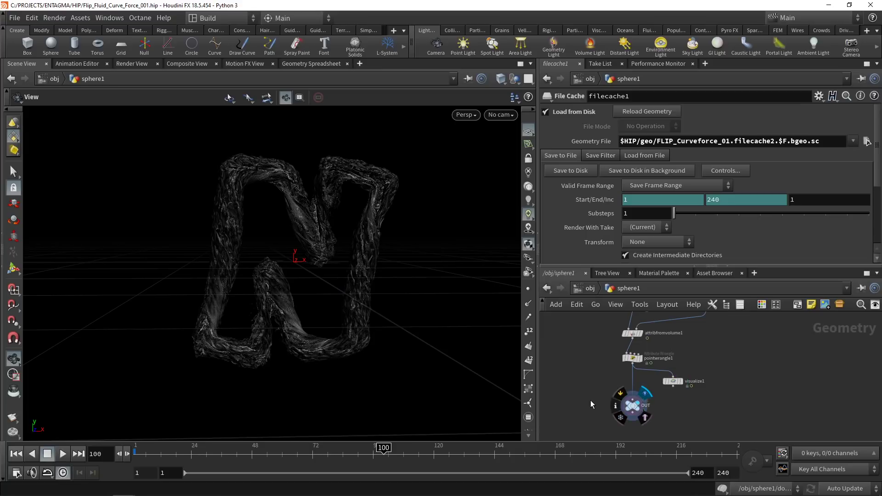
{"action": "key", "text": "ctrl+s"}
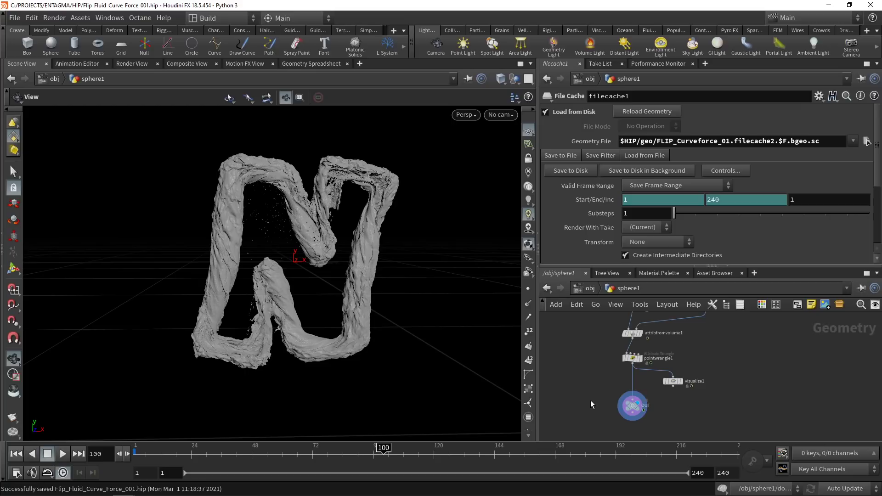
- Go up to the object level, enlarge the network pane and close its Tree View, Material Palette and Asset Browser tabs
{"action": "left_click", "coordinate": [585, 289]}
{"action": "left_click_drag", "start_coordinate": [636, 266], "coordinate": [633, 241]}
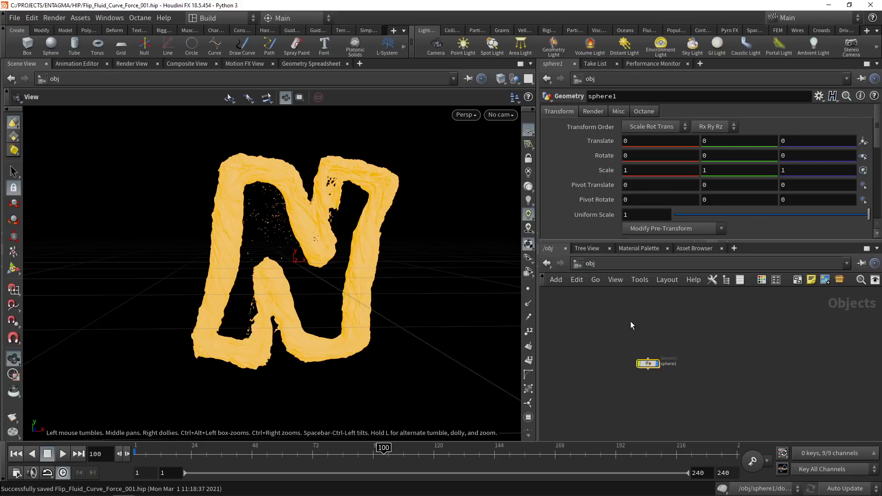
{"action": "left_click", "coordinate": [609, 248]}
{"action": "left_click", "coordinate": [615, 248]}
{"action": "left_click", "coordinate": [620, 248]}
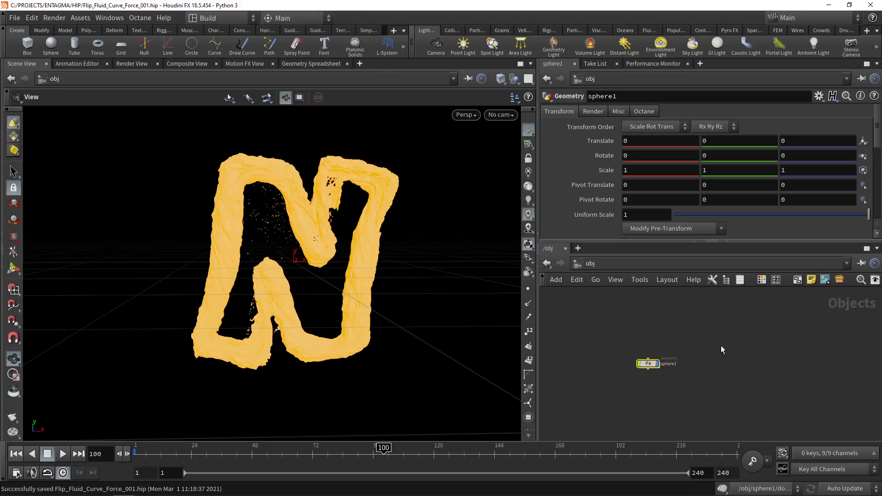
- Pin the network editor, add three more copies of it and set the last one to the out network
{"action": "left_click", "coordinate": [861, 264]}
{"action": "left_click", "coordinate": [728, 348]}
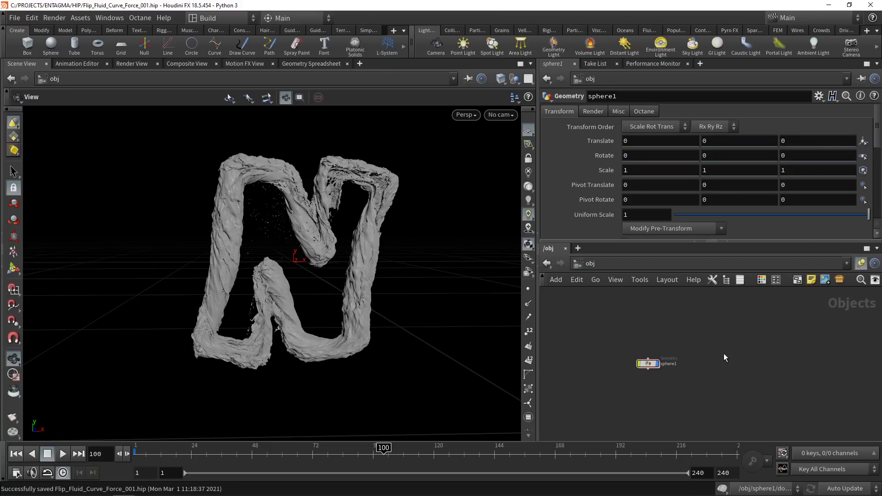
{"action": "key", "text": "ctrl+t"}
{"action": "key", "text": "ctrl+t"}
{"action": "key", "text": "ctrl+t"}
{"action": "left_click", "coordinate": [577, 264]}
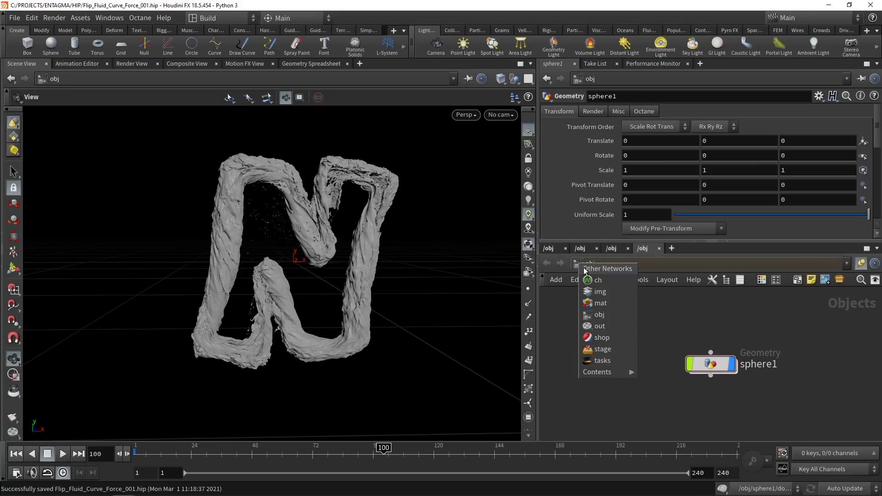
{"action": "left_click", "coordinate": [605, 322]}
- Set the two middle network editors to shop and mat, return to the obj network and save the scene
{"action": "left_click", "coordinate": [617, 253]}
{"action": "left_click", "coordinate": [602, 268]}
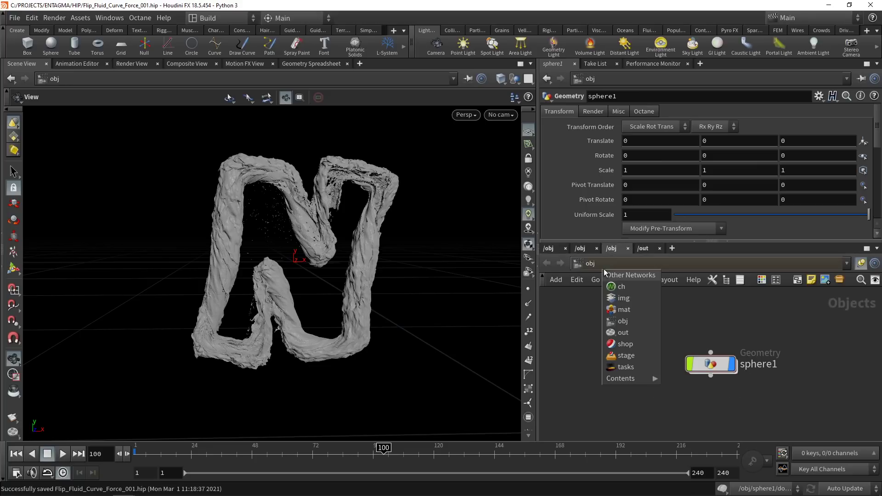
{"action": "left_click", "coordinate": [619, 344]}
{"action": "left_click", "coordinate": [582, 249]}
{"action": "left_click", "coordinate": [587, 264]}
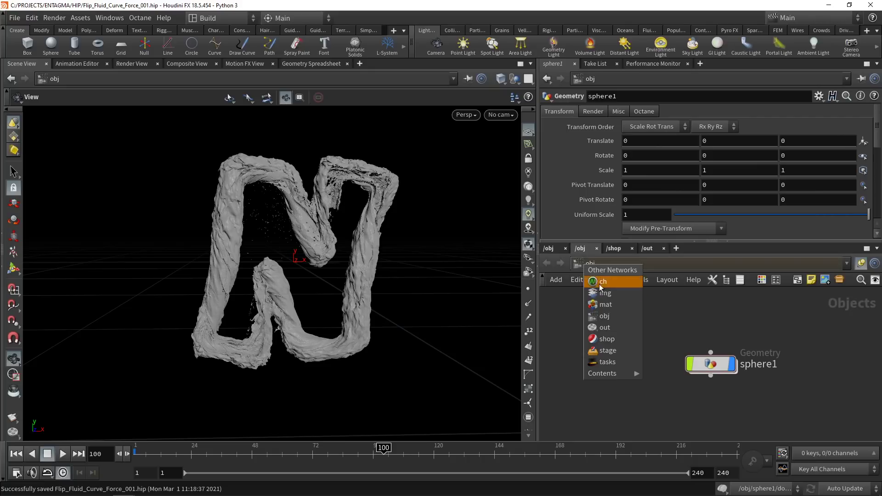
{"action": "left_click", "coordinate": [606, 306]}
{"action": "left_click", "coordinate": [548, 248]}
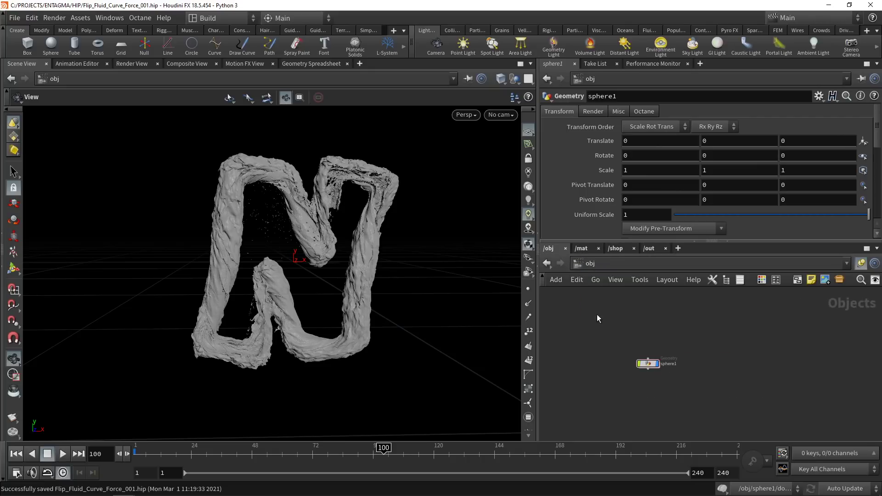
{"action": "key", "text": "ctrl+s"}
- Create a camera from the current view, lock it to the viewport and reframe the fluid letter N
{"action": "left_click", "coordinate": [433, 45]}
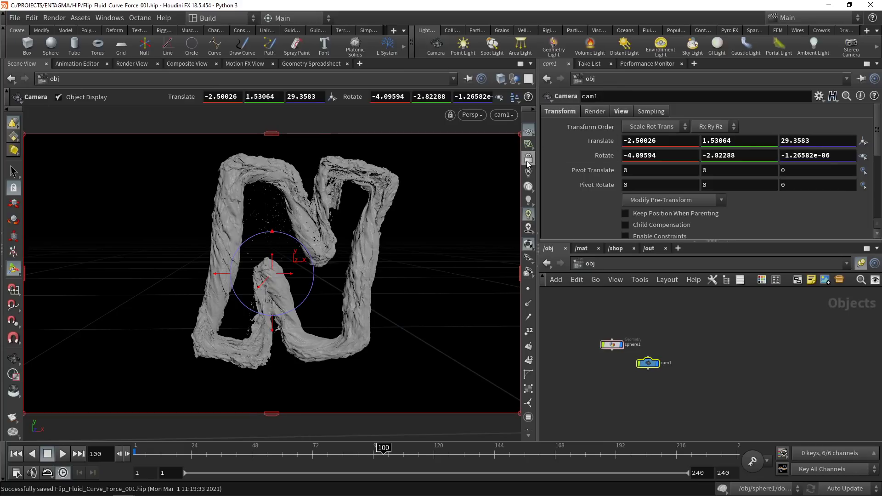
{"action": "left_click", "coordinate": [528, 158]}
{"action": "middle_click_drag", "start_coordinate": [313, 267], "coordinate": [298, 279], "text": "alt"}
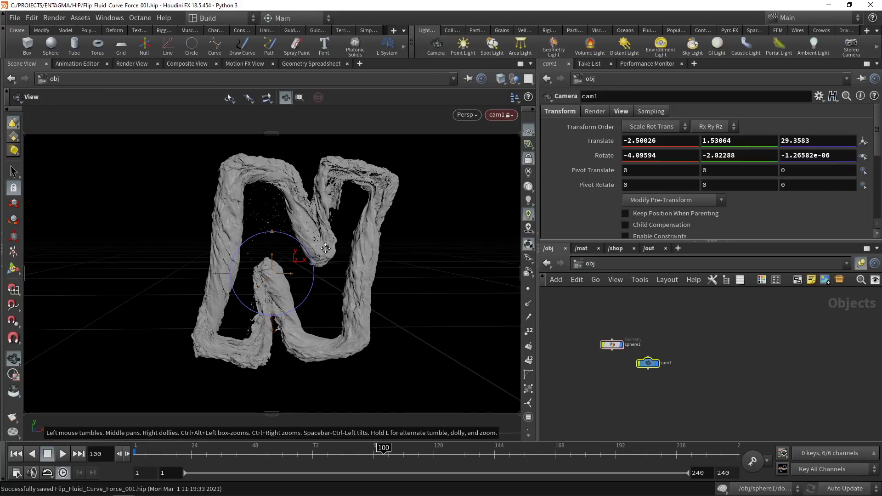
{"action": "left_click_drag", "start_coordinate": [298, 280], "coordinate": [285, 279]}
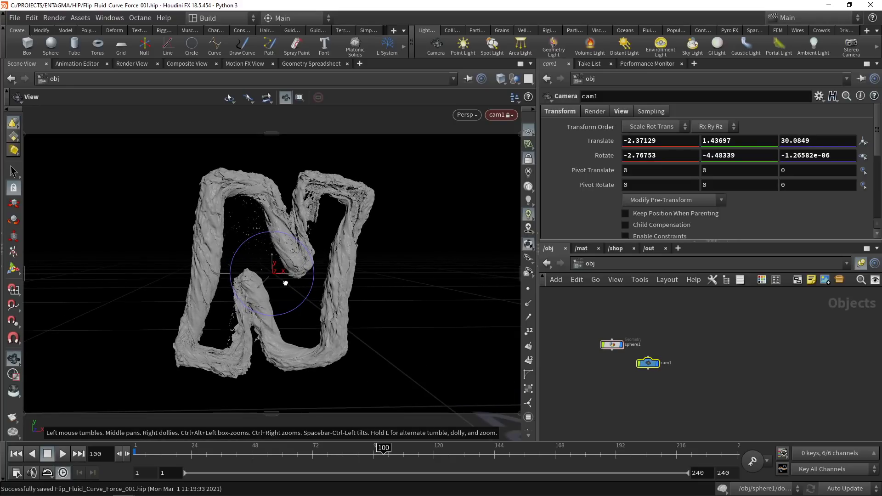
{"action": "key", "text": "Return"}
- Check the camera's placement relative to the fluid from outside, including a side view, and look through cam1 again
{"action": "right_click_drag", "start_coordinate": [390, 269], "coordinate": [291, 279], "text": "alt"}
{"action": "left_click_drag", "start_coordinate": [291, 279], "coordinate": [202, 264], "text": "alt"}
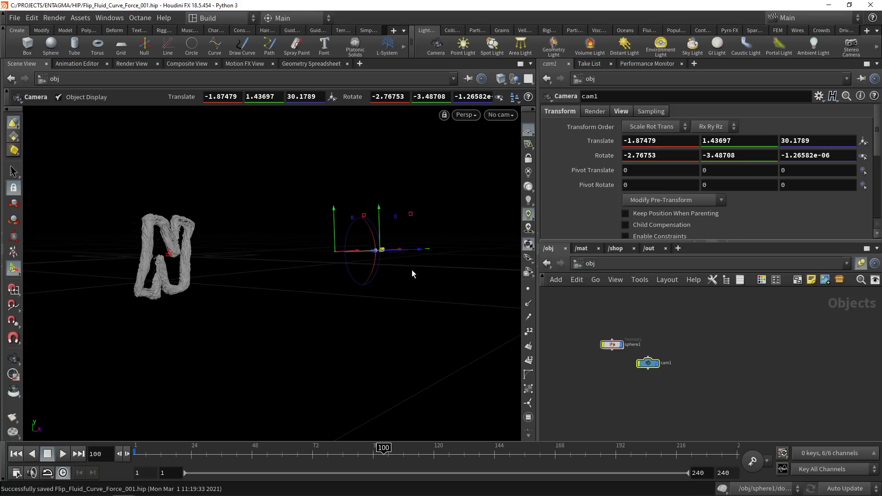
{"action": "left_click_drag", "start_coordinate": [312, 301], "coordinate": [334, 298], "text": "alt"}
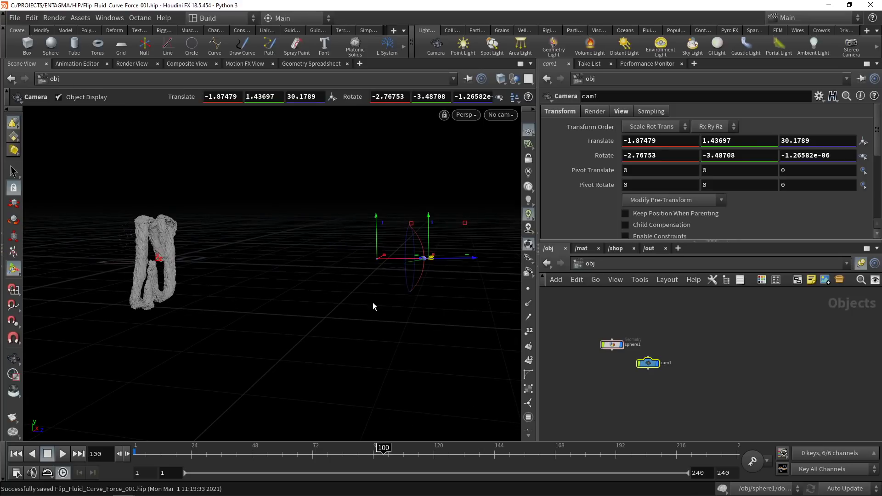
{"action": "left_click_drag", "start_coordinate": [375, 260], "coordinate": [171, 265]}
{"action": "left_click_drag", "start_coordinate": [375, 256], "coordinate": [210, 264]}
{"action": "left_click", "coordinate": [501, 115]}
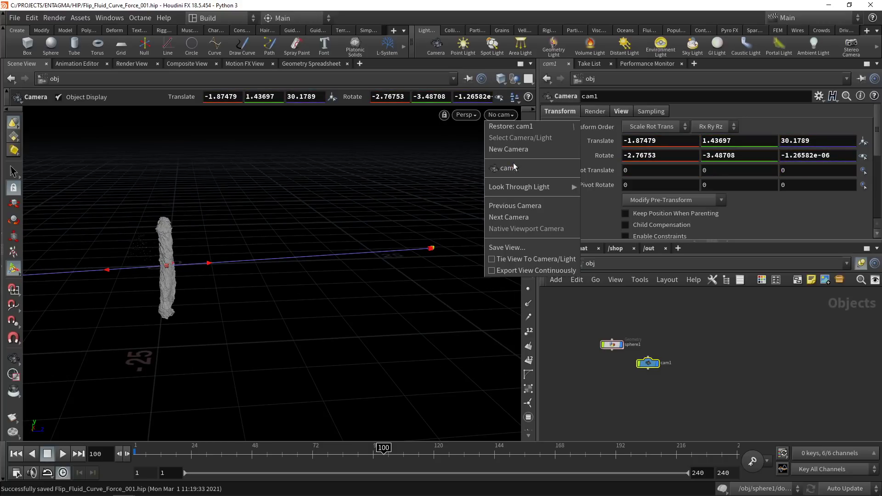
{"action": "left_click", "coordinate": [513, 166]}
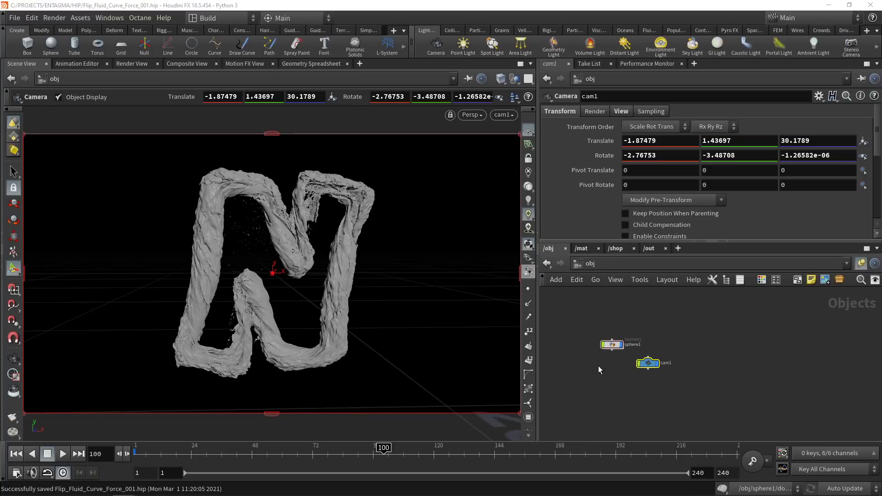
- Add a grid object at the object level and parent it to cam1
{"action": "left_click", "coordinate": [651, 408]}
{"action": "key", "text": "Tab"}
{"action": "type", "text": "grid"}
{"action": "key", "text": "Return"}
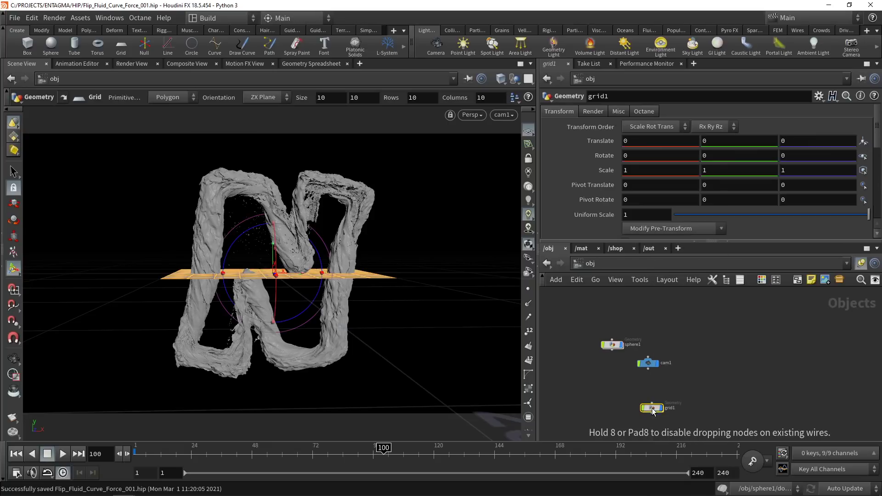
{"action": "left_click", "coordinate": [648, 368]}
{"action": "left_click", "coordinate": [652, 404]}
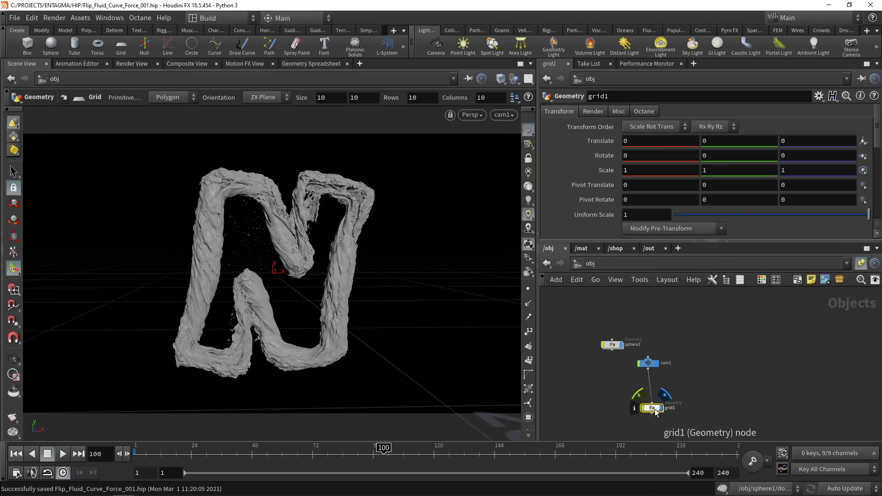
- Leave the camera view and inspect the grid at the camera's position together with the fluid
{"action": "key", "text": "Escape"}
{"action": "left_click_drag", "start_coordinate": [222, 309], "coordinate": [319, 324]}
{"action": "right_click_drag", "start_coordinate": [319, 324], "coordinate": [314, 323], "text": "alt"}
{"action": "middle_click_drag", "start_coordinate": [292, 309], "coordinate": [365, 317], "text": "alt"}
{"action": "right_click_drag", "start_coordinate": [366, 318], "coordinate": [342, 322], "text": "alt"}
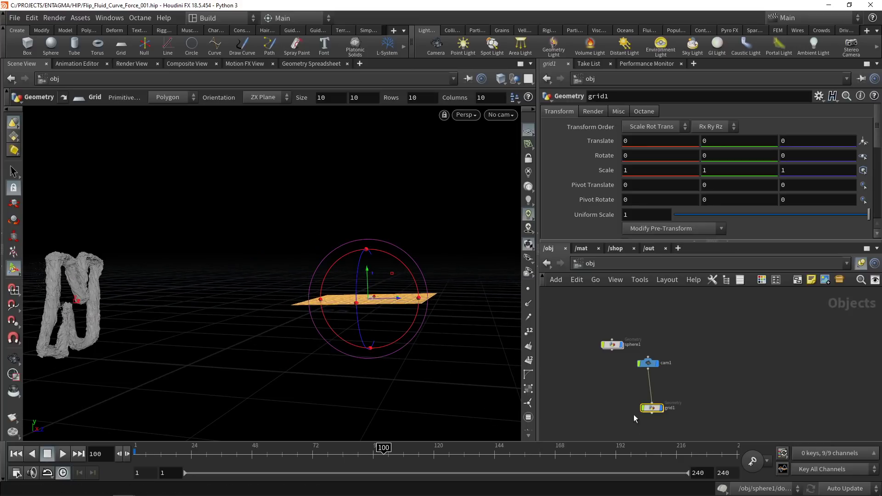
- Change the orientation of the grid geometry to the XY plane and return to the object level
{"action": "double_click", "coordinate": [652, 407]}
{"action": "left_click", "coordinate": [639, 141]}
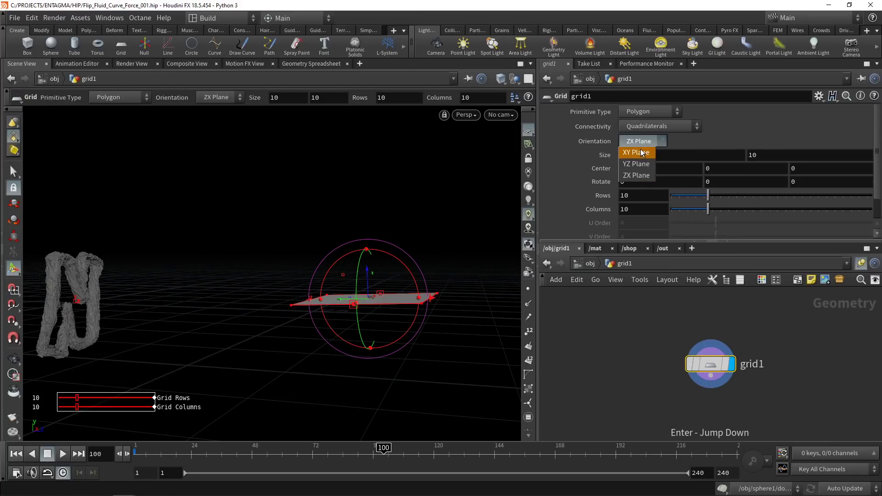
{"action": "left_click", "coordinate": [641, 152]}
{"action": "key", "text": "u"}
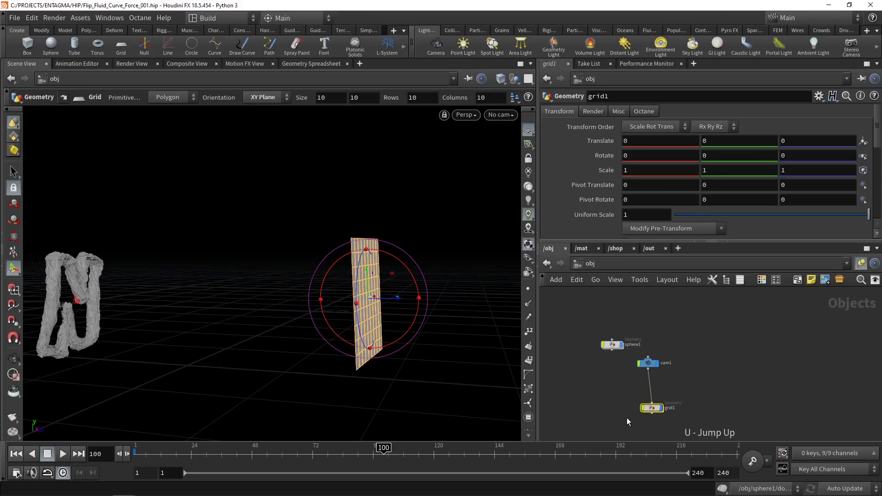
- Move the grid behind the fluid letter by setting its Z translation to -60
{"action": "left_click_drag", "start_coordinate": [399, 299], "coordinate": [73, 301]}
{"action": "left_click_drag", "start_coordinate": [272, 332], "coordinate": [202, 339], "text": "alt"}
{"action": "middle_click_drag", "start_coordinate": [202, 339], "coordinate": [367, 329], "text": "alt"}
{"action": "left_click", "coordinate": [809, 140]}
{"action": "type", "text": "-60"}
{"action": "key", "text": "Return"}
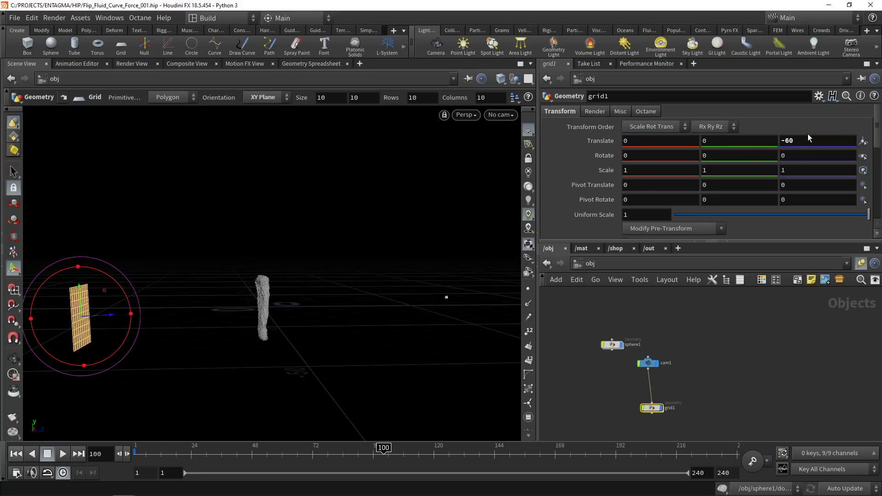
- Looking through cam1, scale the grid to 1.7 in X and 3.2 uniformly so it fills the frame, and save the scene
{"action": "left_click", "coordinate": [501, 114]}
{"action": "left_click", "coordinate": [508, 169]}
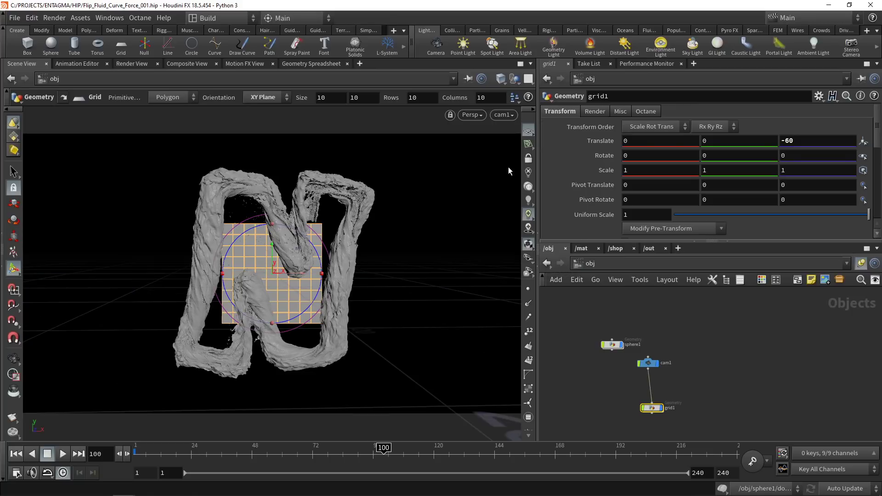
{"action": "left_click", "coordinate": [643, 172]}
{"action": "key", "text": "Return"}
{"action": "left_click", "coordinate": [637, 215]}
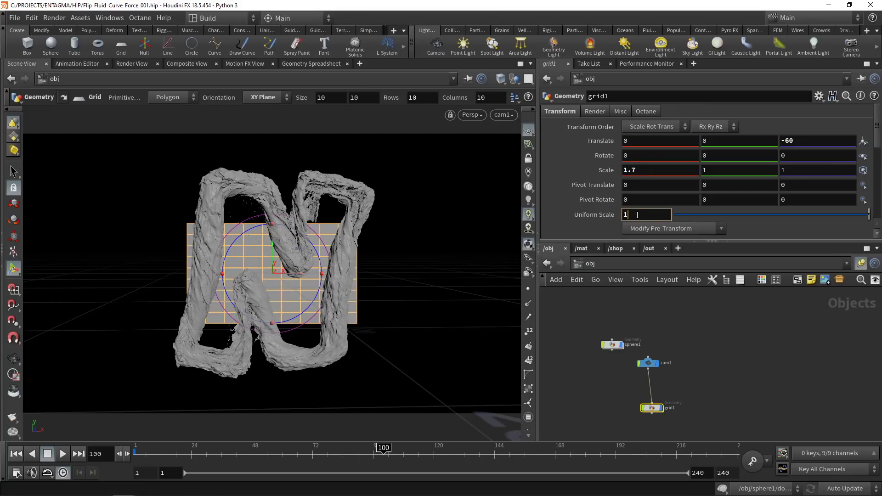
{"action": "scroll", "coordinate": [637, 215], "scroll_direction": "up", "scroll_amount": 18}
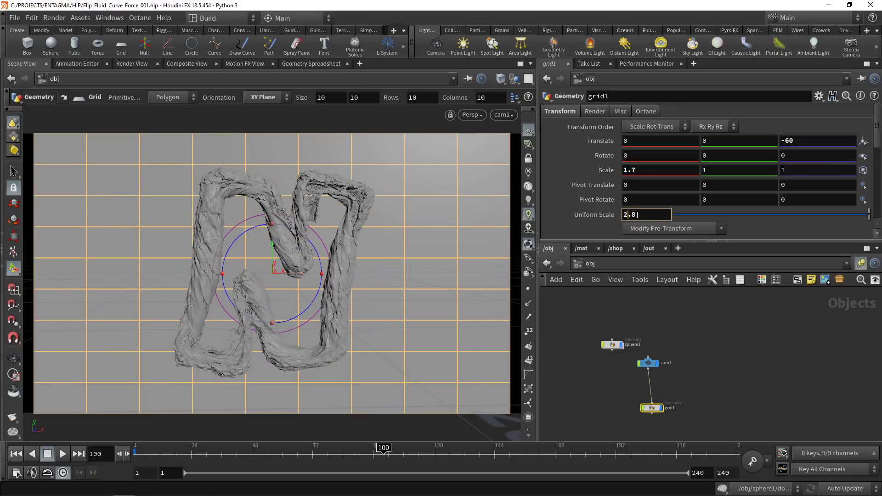
{"action": "scroll", "coordinate": [637, 215], "scroll_direction": "up", "scroll_amount": 4}
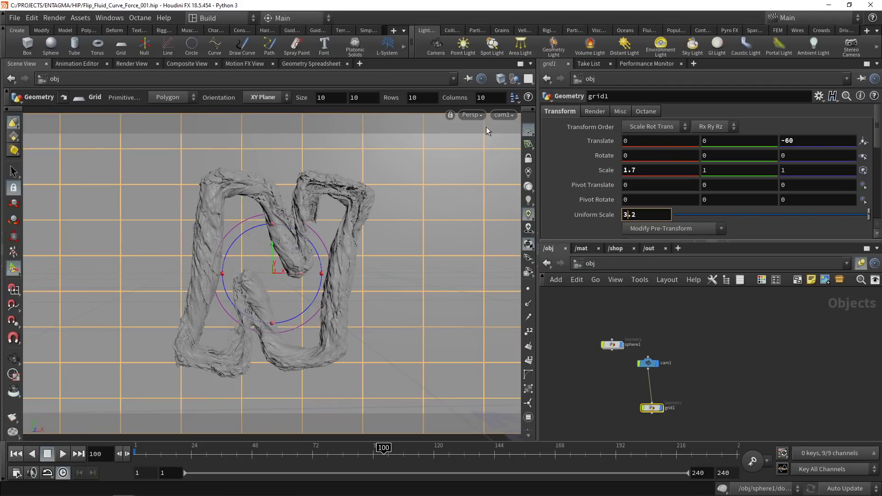
{"action": "left_click", "coordinate": [754, 327]}
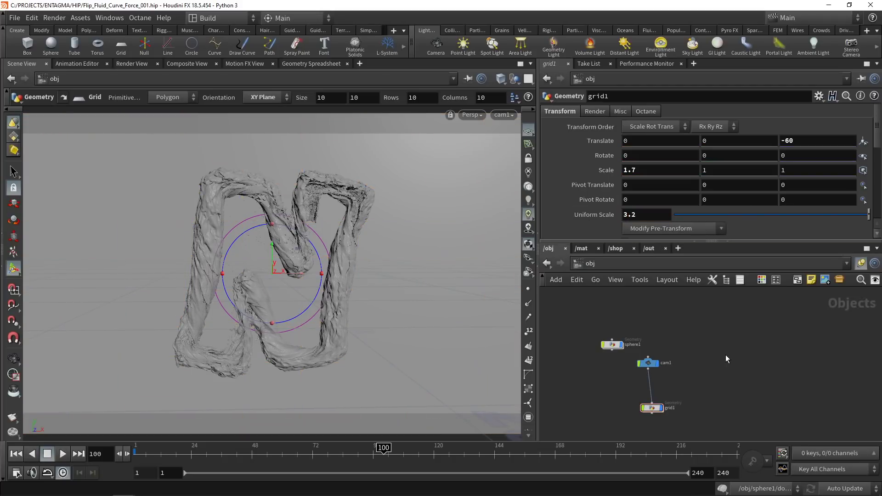
{"action": "key", "text": "ctrl+s"}
{"action": "left_click_drag", "start_coordinate": [652, 408], "coordinate": [648, 391]}
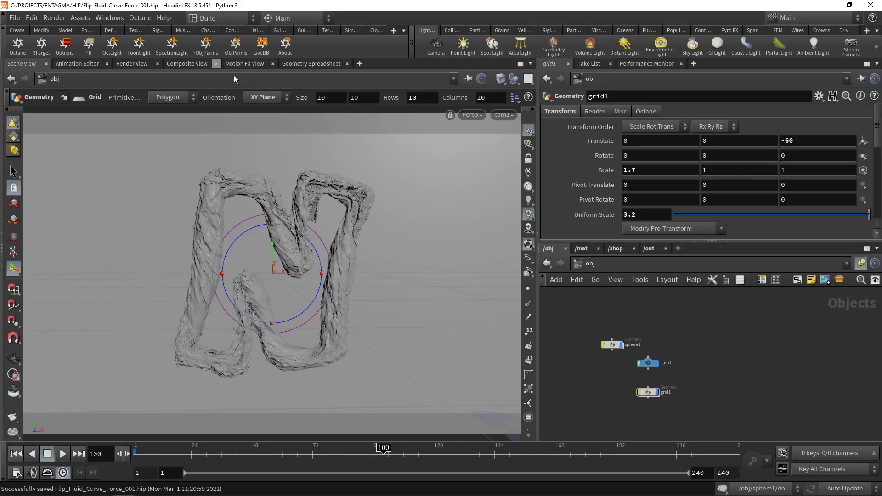
- Add an Octane ROP with its render target and enable Deformations MB in the ROP's motion blur settings
{"action": "left_click", "coordinate": [17, 45]}
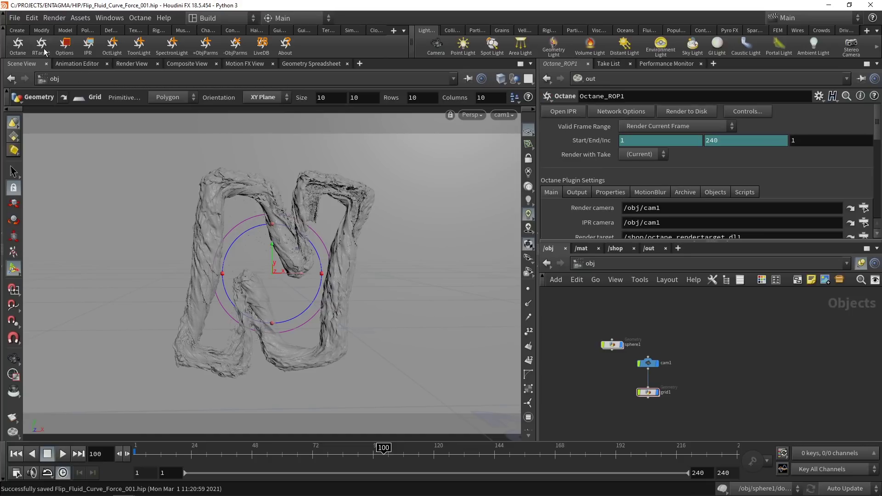
{"action": "left_click", "coordinate": [648, 248]}
{"action": "key", "text": "h"}
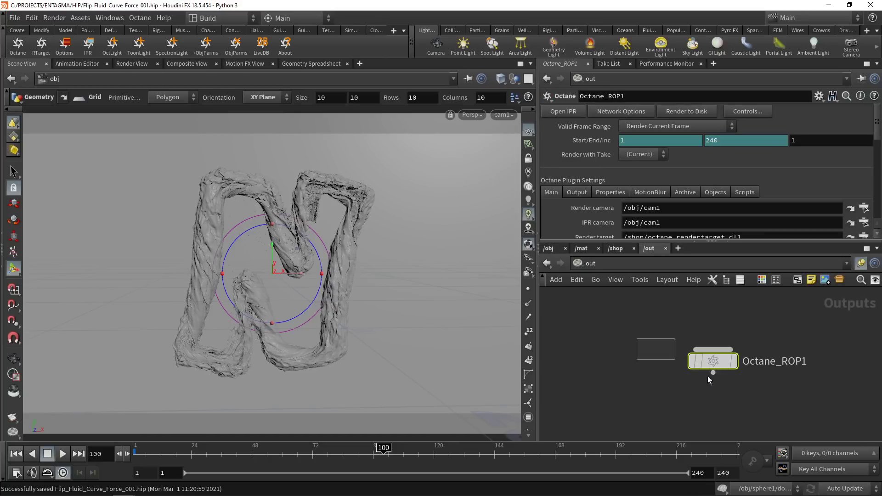
{"action": "left_click_drag", "start_coordinate": [668, 242], "coordinate": [643, 314]}
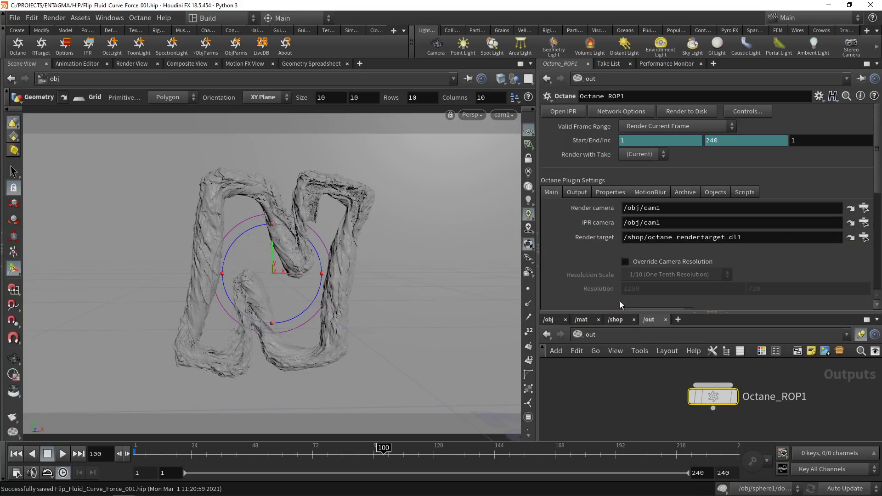
{"action": "left_click", "coordinate": [649, 192]}
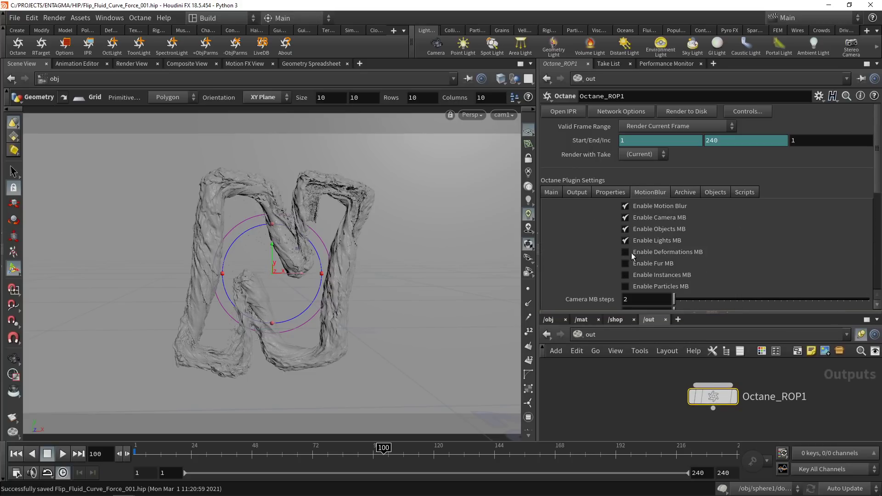
{"action": "left_click", "coordinate": [626, 251]}
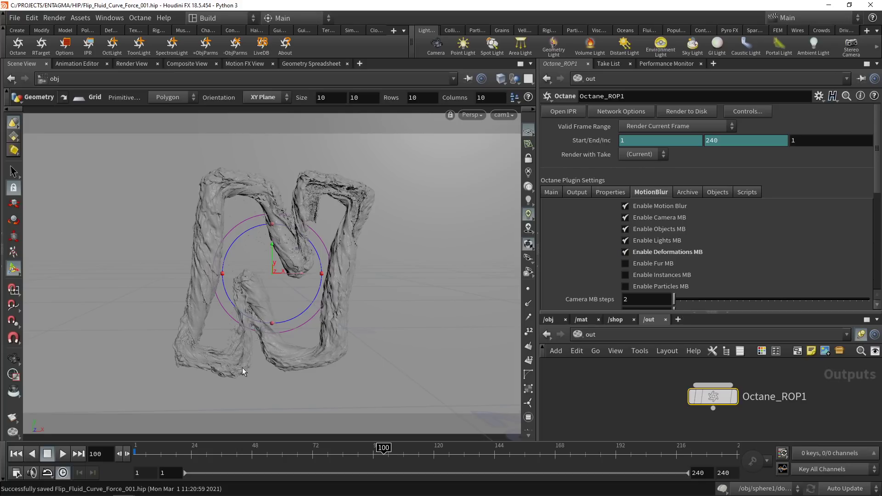
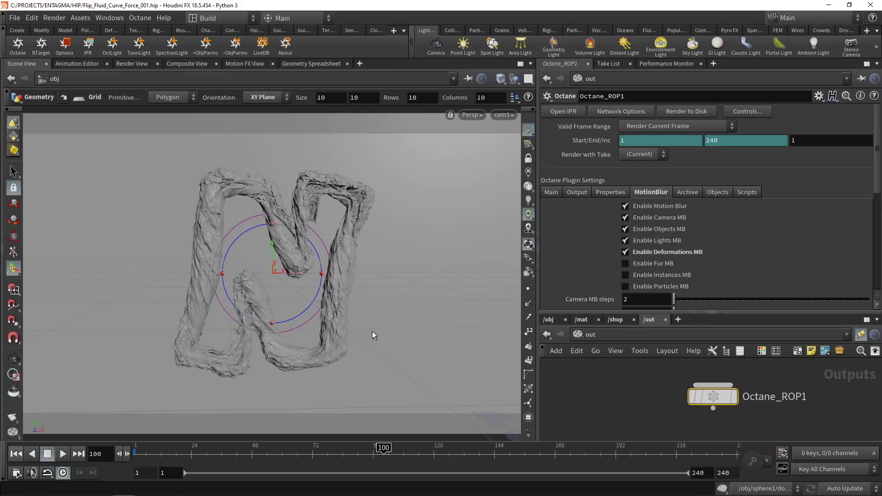
- Switch the Octane render target to a Texture environment and the Path Tracing kernel
{"action": "left_click", "coordinate": [615, 319]}
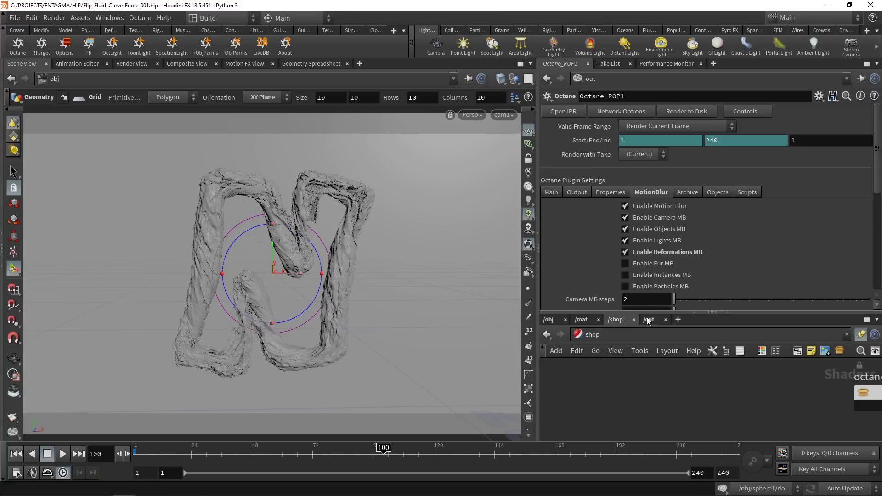
{"action": "left_click", "coordinate": [735, 404]}
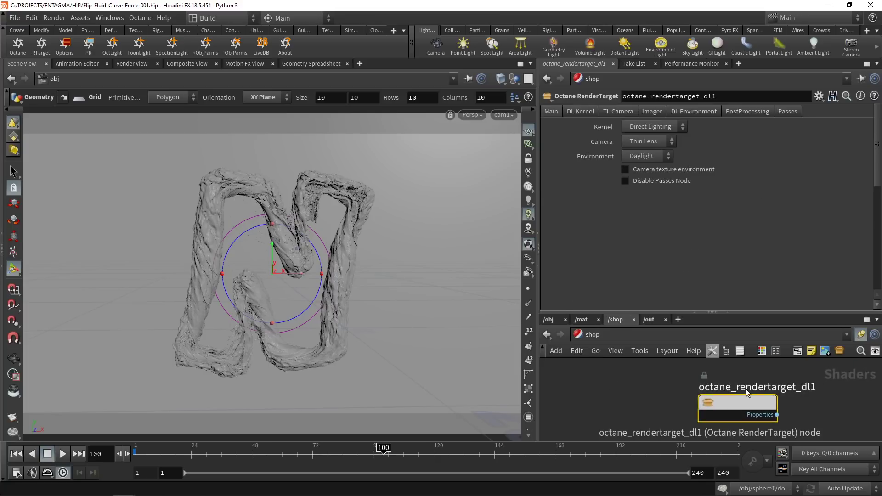
{"action": "left_click", "coordinate": [656, 157]}
{"action": "left_click", "coordinate": [656, 178]}
{"action": "left_click", "coordinate": [652, 126]}
{"action": "left_click", "coordinate": [652, 146]}
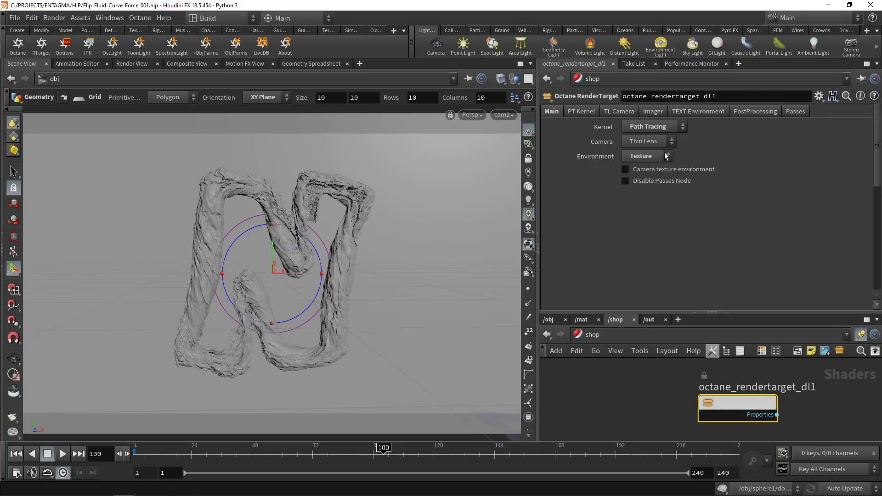
- Set the path tracing kernel's diffuse, specular and scatter depth to 12 each
{"action": "left_click", "coordinate": [583, 111]}
{"action": "left_click", "coordinate": [644, 185]}
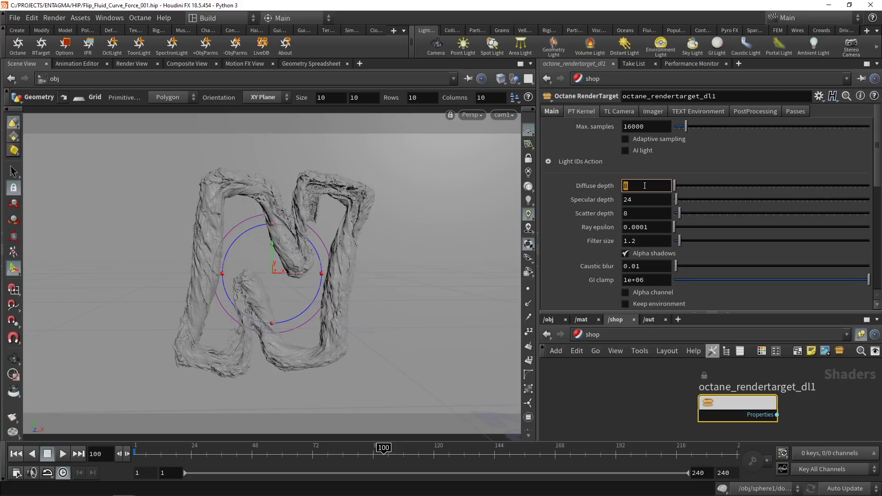
{"action": "type", "text": "12"}
{"action": "key", "text": "Tab"}
{"action": "type", "text": "12"}
{"action": "key", "text": "Tab"}
{"action": "type", "text": "12"}
{"action": "key", "text": "Return"}
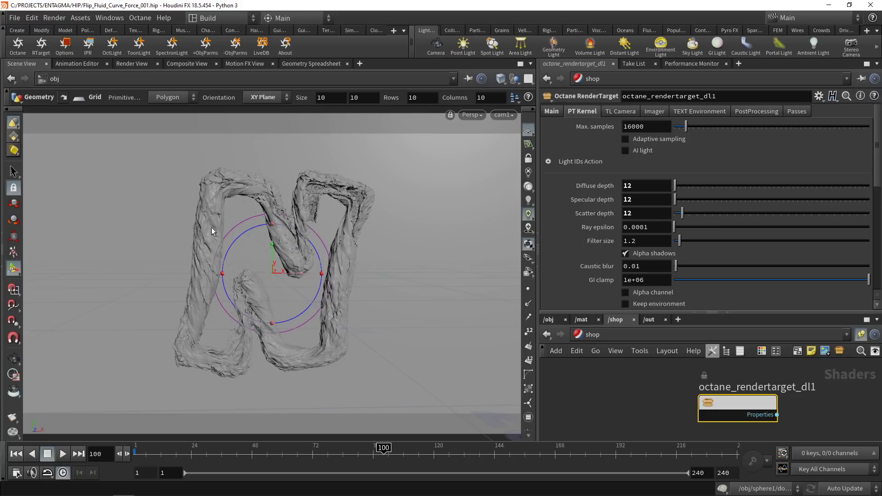
- Set the path tracing kernel's GI clamp to 10
{"action": "left_click", "coordinate": [653, 281]}
{"action": "double_click", "coordinate": [653, 280]}
{"action": "type", "text": "10"}
{"action": "key", "text": "Return"}
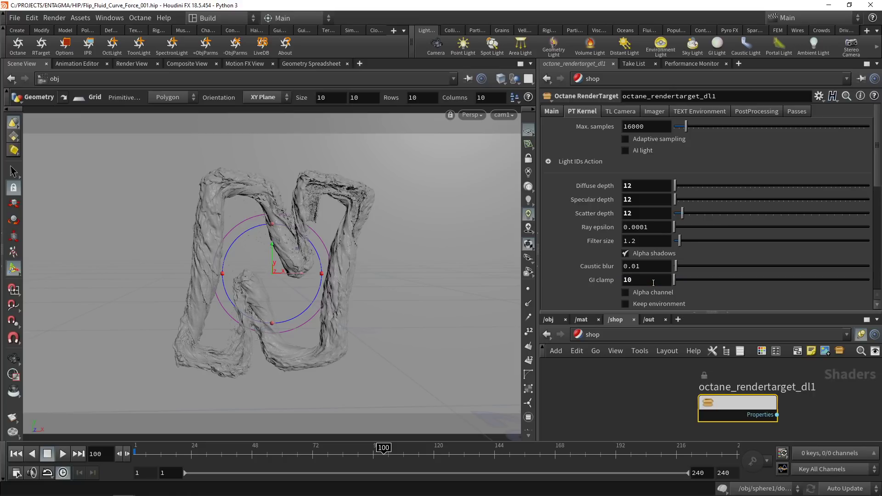
- Enable adaptive sampling in the path tracing kernel with a noise threshold of 0.005
{"action": "left_click", "coordinate": [625, 253]}
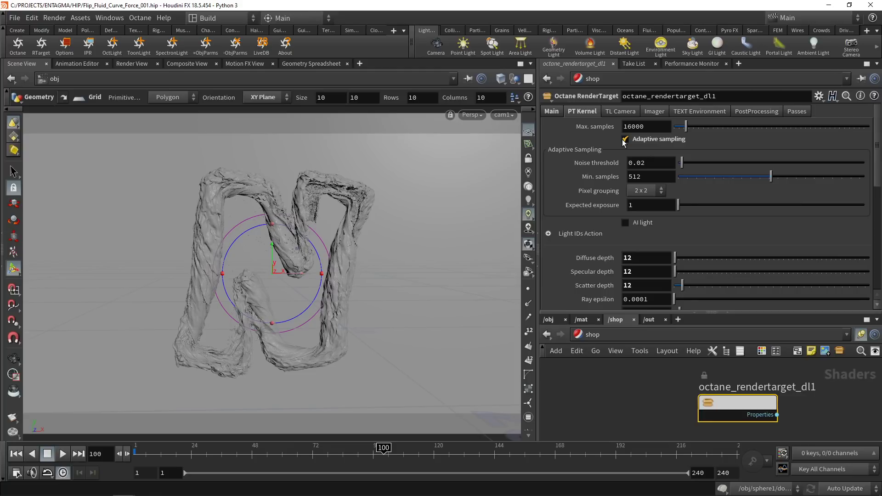
{"action": "left_click", "coordinate": [645, 163]}
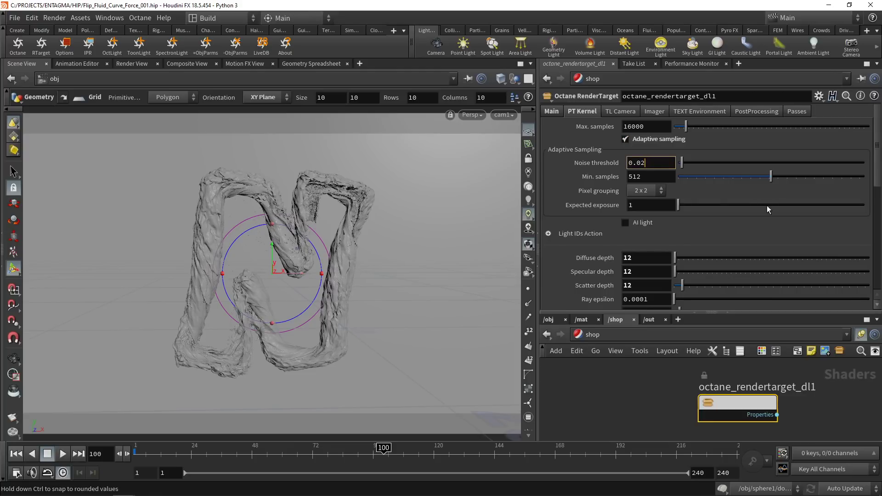
{"action": "key", "text": "BackSpace"}
{"action": "key", "text": "Escape"}
{"action": "left_click", "coordinate": [656, 164]}
{"action": "key", "text": "BackSpace"}
{"action": "key", "text": "Return"}
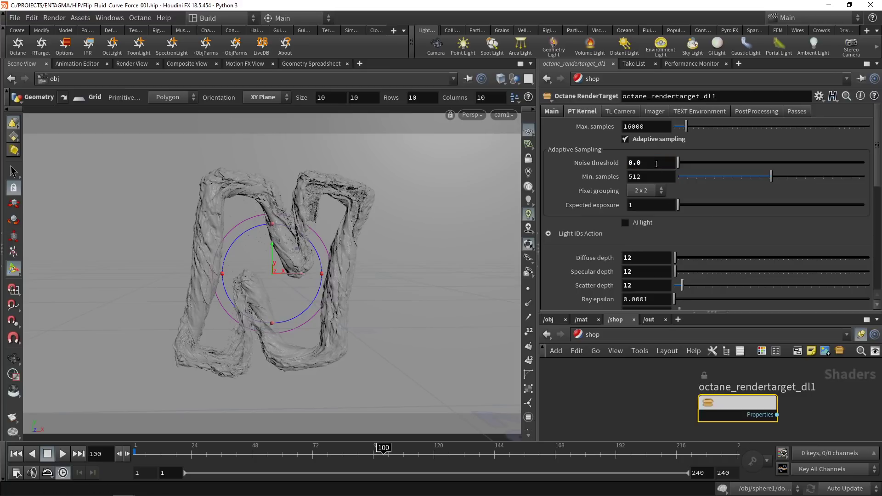
{"action": "left_click", "coordinate": [662, 165]}
{"action": "type", "text": "05"}
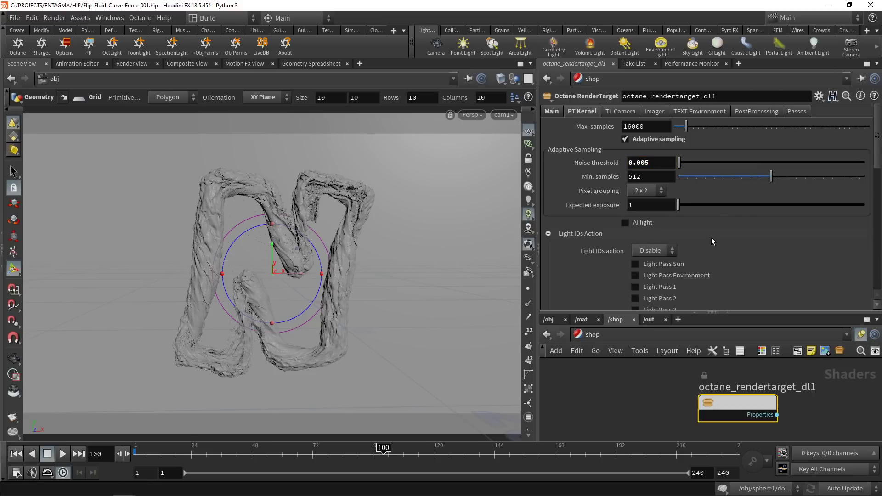
- Set the adaptive sampling minimum samples to 16 and look over the remaining kernel settings
{"action": "double_click", "coordinate": [651, 176]}
{"action": "type", "text": "16"}
{"action": "key", "text": "Return"}
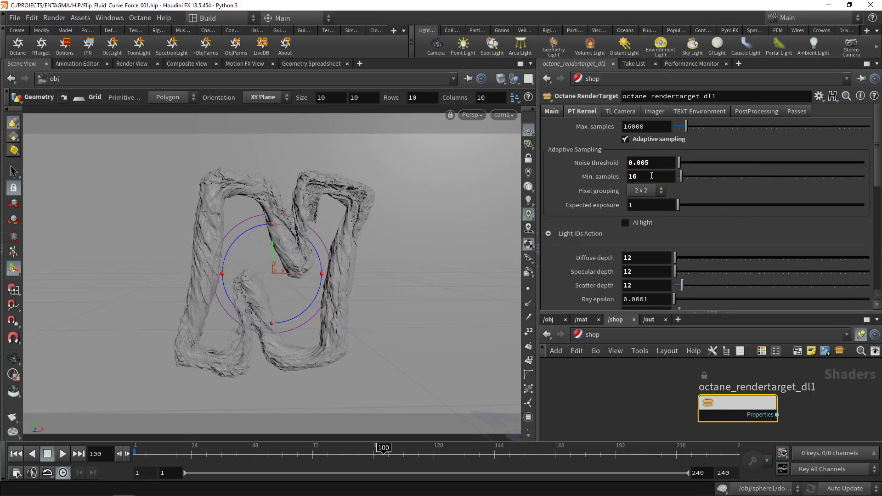
{"action": "left_click", "coordinate": [647, 190]}
{"action": "left_click", "coordinate": [644, 205]}
{"action": "scroll", "coordinate": [874, 230], "scroll_direction": "down", "scroll_amount": 5}
{"action": "left_click_drag", "start_coordinate": [875, 230], "coordinate": [878, 161]}
- Load artist_workshop_4k.hdr as the environment texture and make its path relative as $HIP/artist_workshop_4k.hdr
{"action": "left_click", "coordinate": [687, 112]}
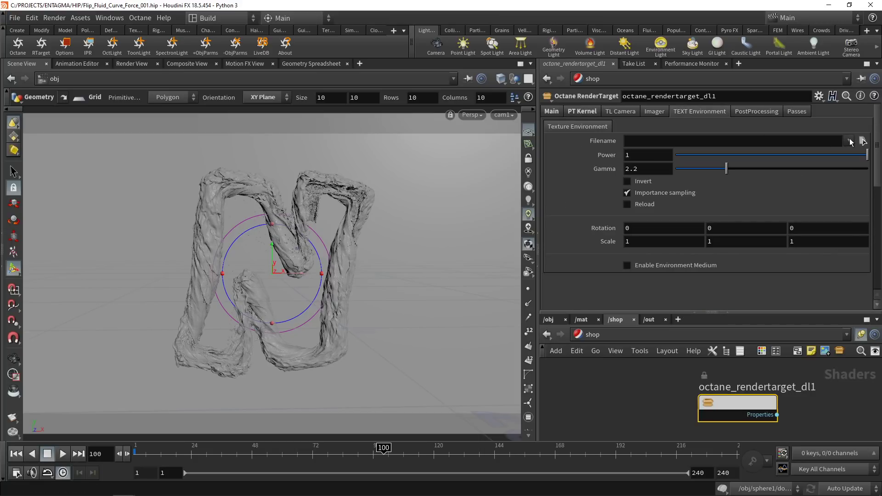
{"action": "left_click", "coordinate": [850, 142]}
{"action": "left_click", "coordinate": [804, 165]}
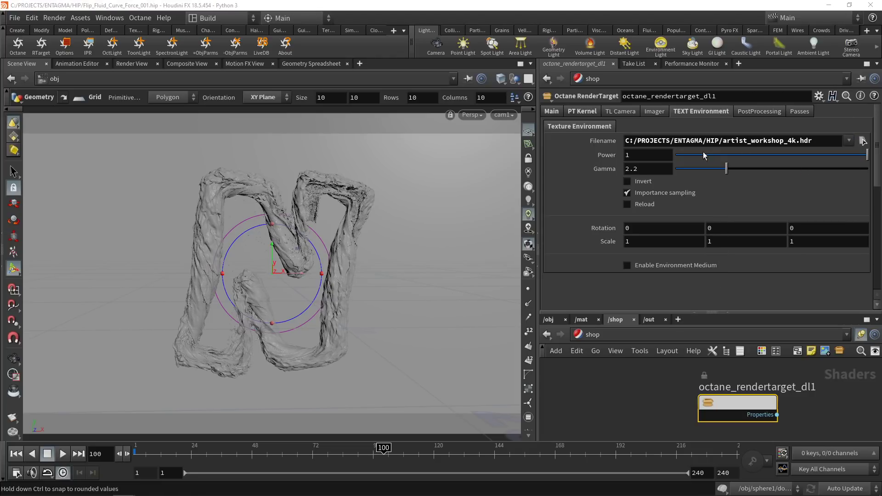
{"action": "left_click_drag", "start_coordinate": [705, 144], "coordinate": [574, 145]}
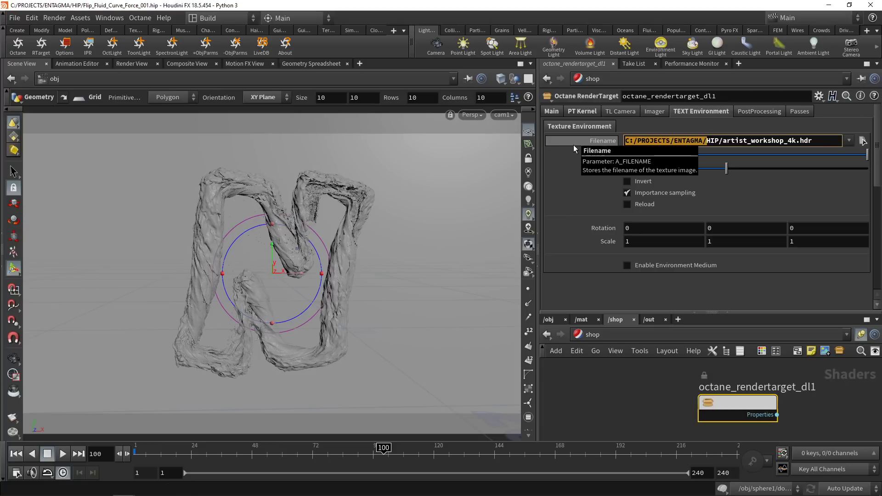
{"action": "type", "text": "$"}
{"action": "left_click", "coordinate": [569, 270]}
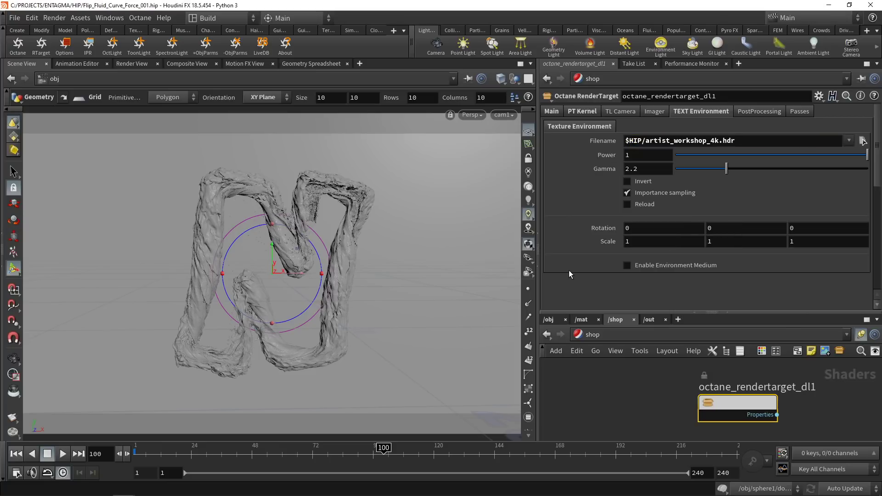
- Set the texture environment's gamma to 1 and power to 4, and save the scene
{"action": "double_click", "coordinate": [645, 169]}
{"action": "type", "text": "1"}
{"action": "key", "text": "Return"}
{"action": "double_click", "coordinate": [645, 152]}
{"action": "type", "text": "4"}
{"action": "key", "text": "Return"}
{"action": "left_click", "coordinate": [14, 17]}
{"action": "left_click", "coordinate": [71, 81]}
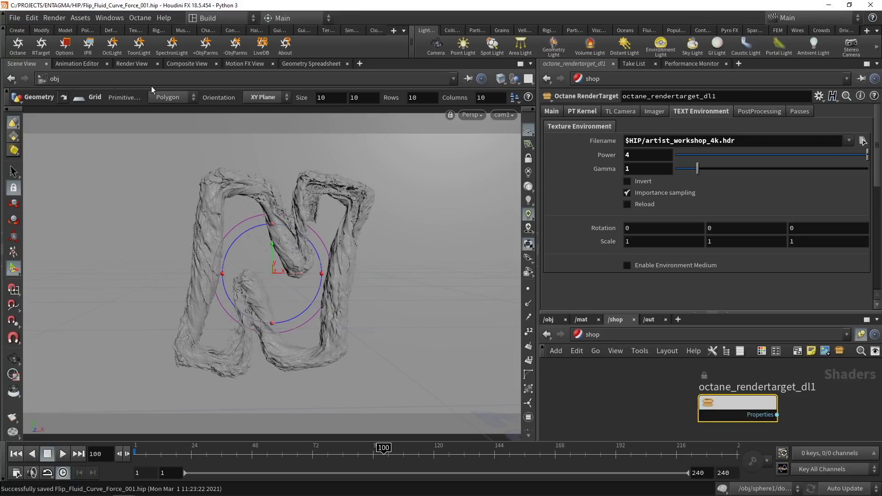
- Start the Octane IPR preview and turn off Auto-focus in the render target's thin lens camera settings
{"action": "left_click", "coordinate": [88, 46]}
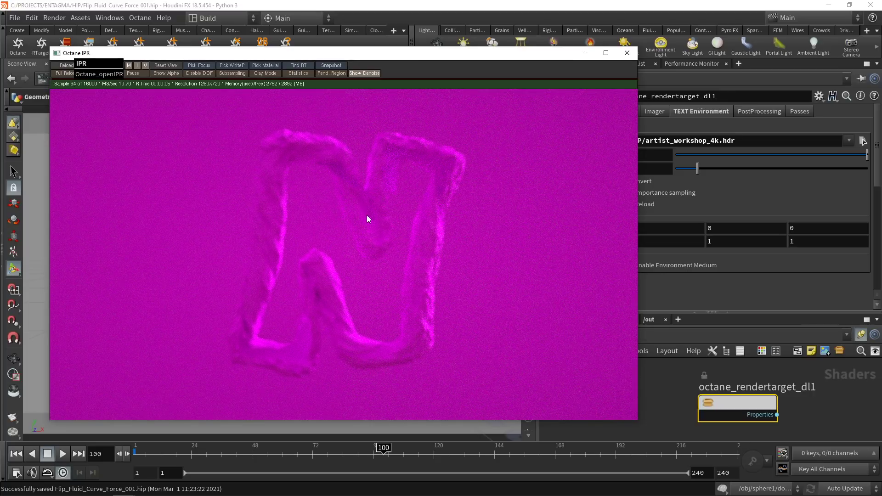
{"action": "left_click_drag", "start_coordinate": [434, 53], "coordinate": [304, 54]}
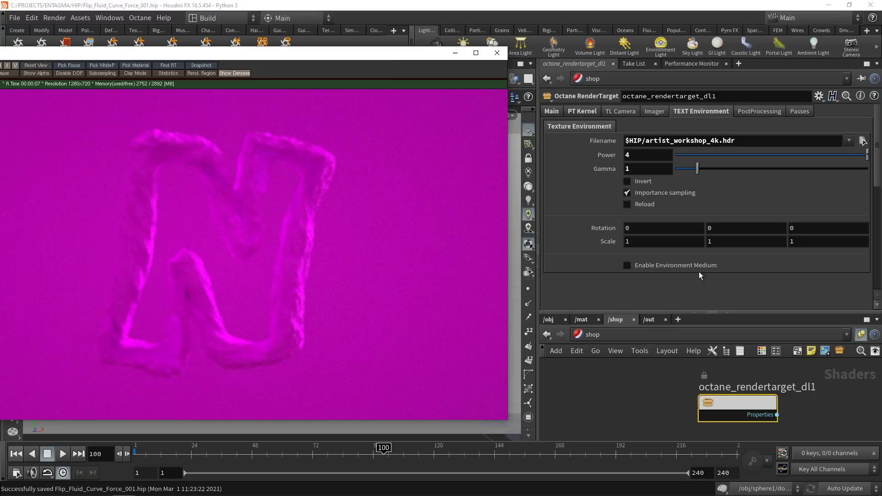
{"action": "left_click", "coordinate": [620, 111]}
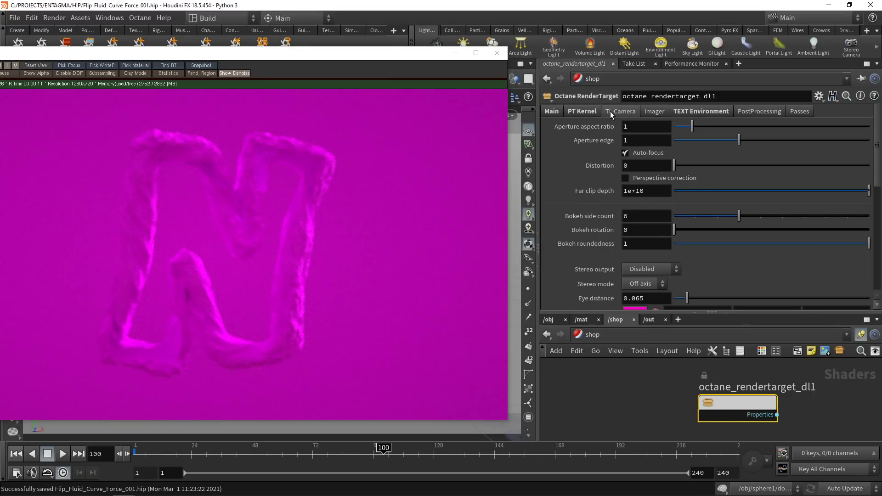
{"action": "left_click", "coordinate": [633, 152]}
{"action": "left_click_drag", "start_coordinate": [282, 58], "coordinate": [349, 77]}
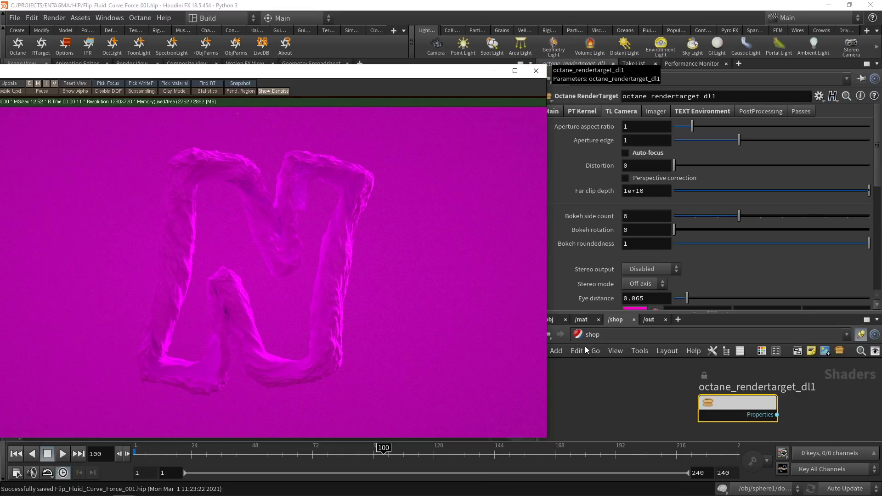
- Create an Octane Material Builder in the material network and name it BG
{"action": "left_click", "coordinate": [581, 319]}
{"action": "key", "text": "Tab"}
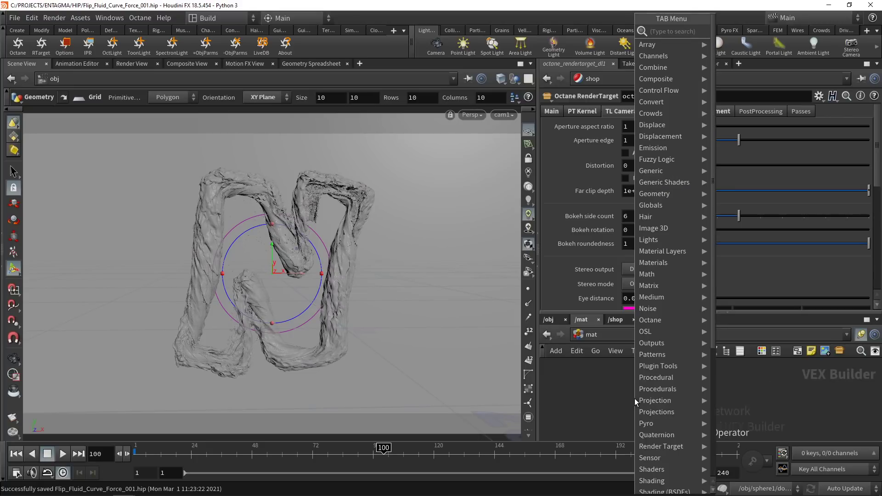
{"action": "type", "text": "oct"}
{"action": "key", "text": "Return"}
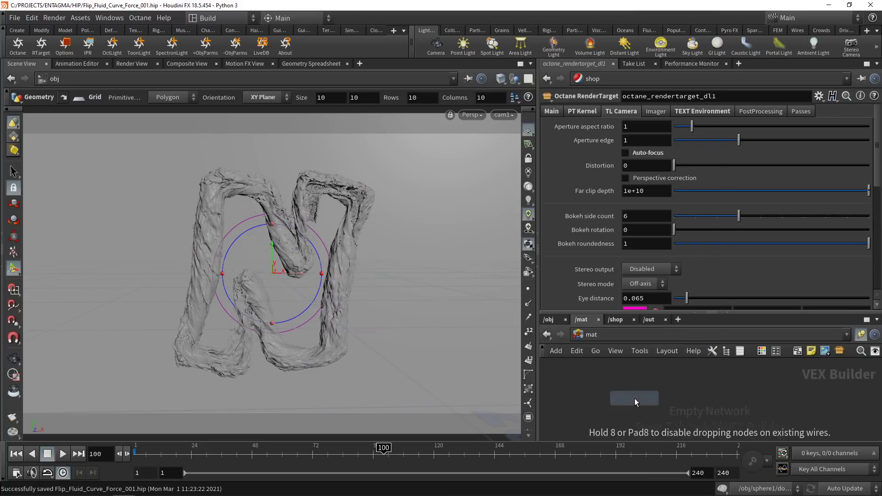
{"action": "left_click", "coordinate": [627, 401]}
{"action": "double_click", "coordinate": [645, 382]}
{"action": "type", "text": "BG"}
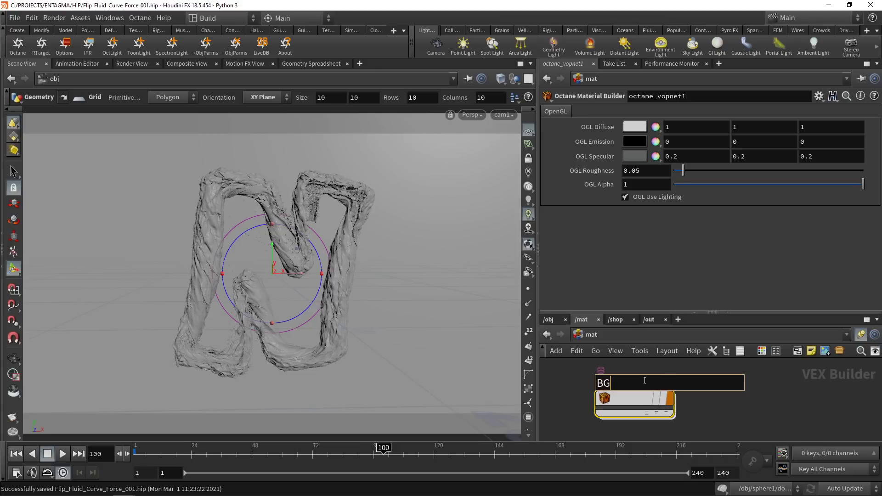
{"action": "key", "text": "Return"}
- Go inside the BG material builder and add a Material Diffuse node
{"action": "key", "text": "Return"}
{"action": "key", "text": "Tab"}
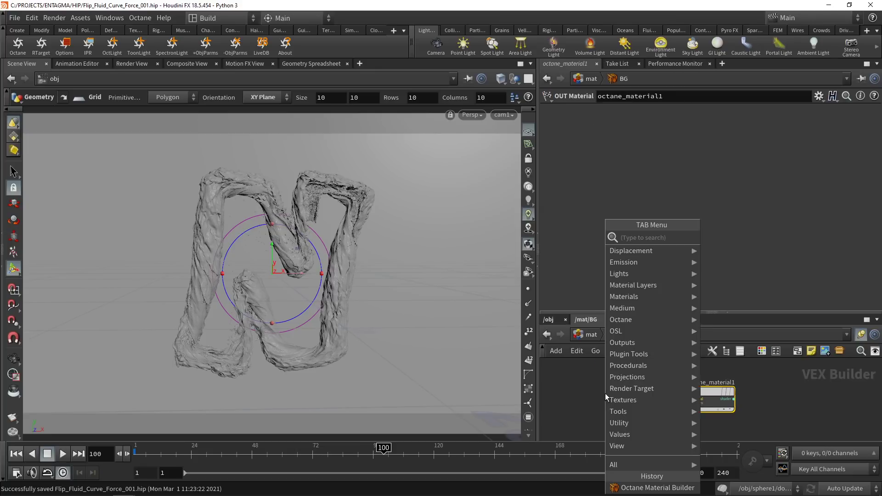
{"action": "type", "text": "dif"}
{"action": "key", "text": "Down"}
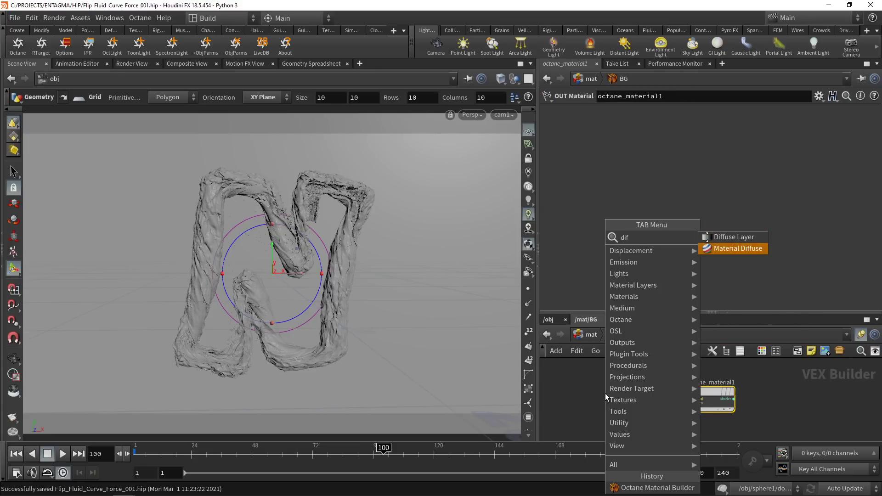
{"action": "key", "text": "Return"}
{"action": "left_click", "coordinate": [604, 393]}
- Darken the diffuse color to a value of 0.02 and connect the Material Diffuse node to BG's output material
{"action": "left_click", "coordinate": [624, 113]}
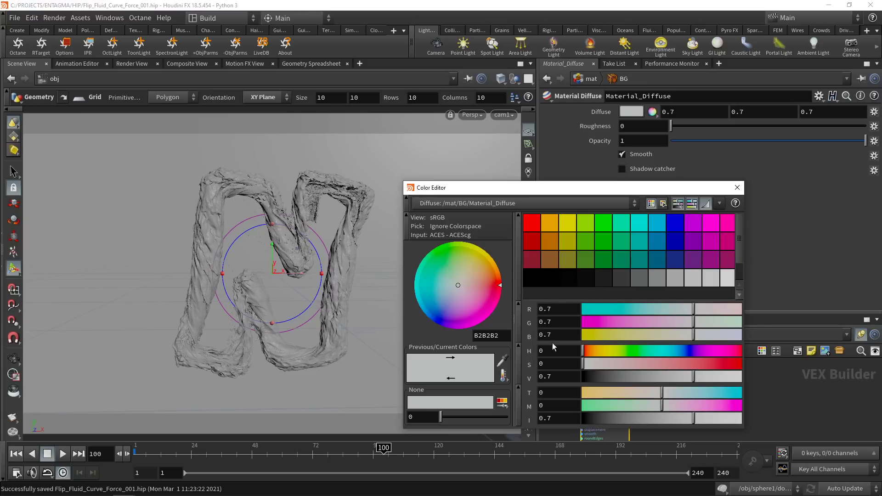
{"action": "left_click", "coordinate": [565, 376]}
{"action": "key", "text": "Return"}
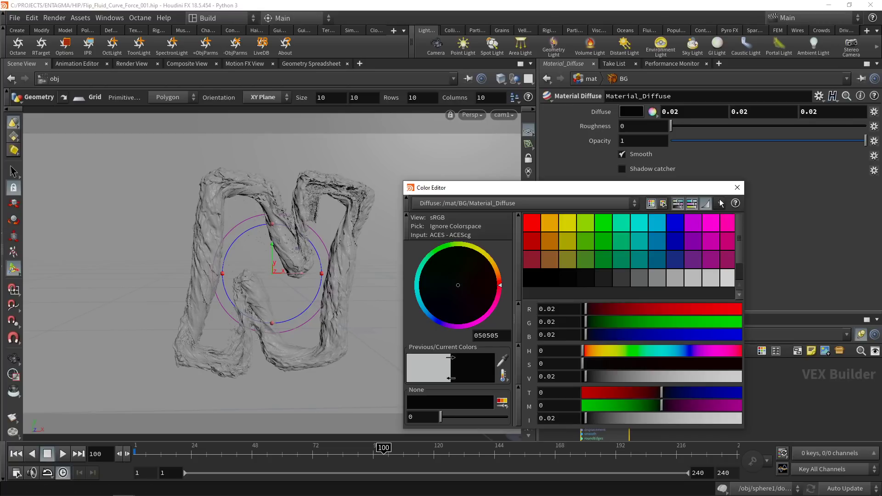
{"action": "left_click", "coordinate": [737, 187]}
{"action": "left_click", "coordinate": [687, 398]}
{"action": "left_click", "coordinate": [627, 398]}
{"action": "key", "text": "u"}
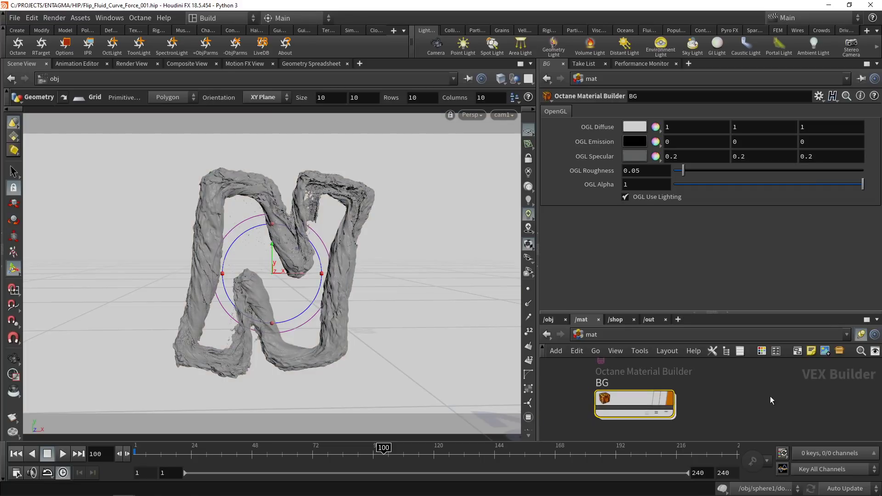
- Create a second Octane Material Builder beside BG and name it fluid
{"action": "left_click", "coordinate": [718, 396]}
{"action": "key", "text": "Tab"}
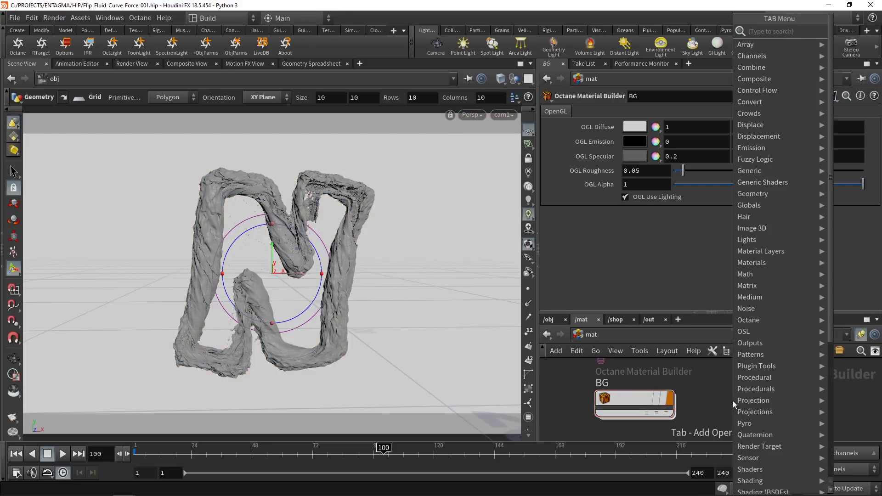
{"action": "type", "text": "oct"}
{"action": "key", "text": "Return"}
{"action": "left_click", "coordinate": [733, 401]}
{"action": "double_click", "coordinate": [727, 384]}
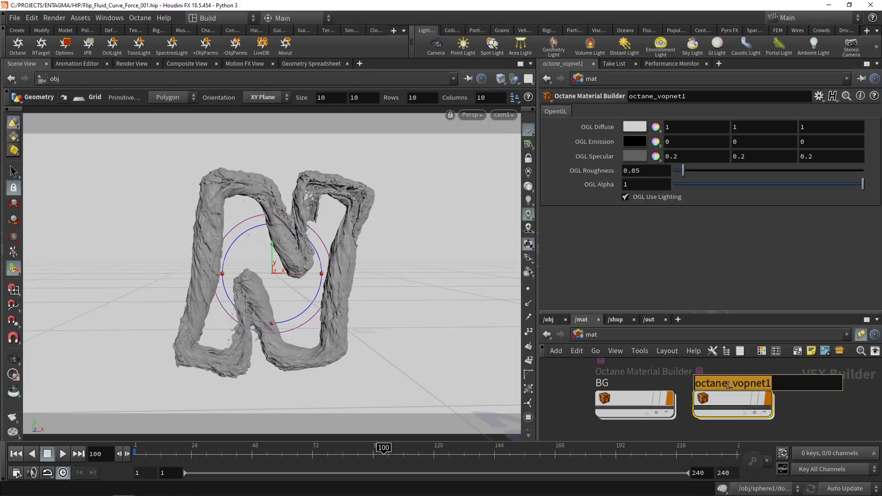
{"action": "type", "text": "fluid"}
{"action": "key", "text": "Return"}
- Inside the fluid builder, add a Material Specular node and connect it to the output node's material input
{"action": "double_click", "coordinate": [728, 397]}
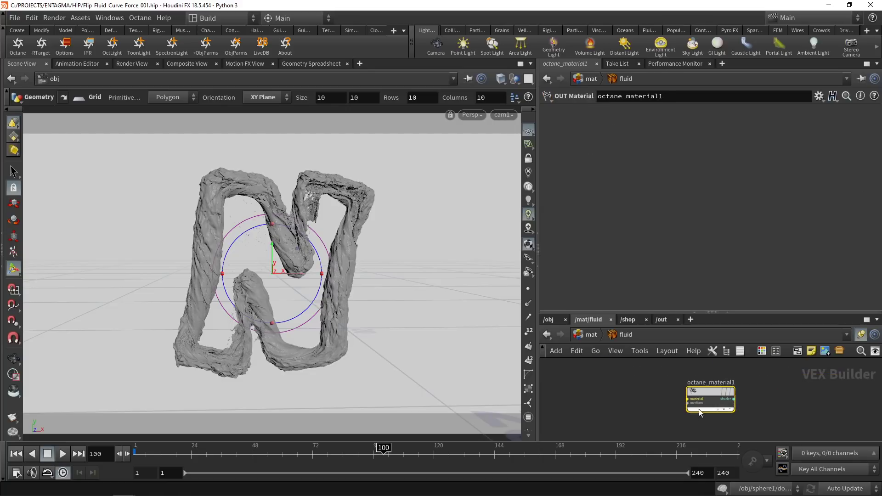
{"action": "left_click_drag", "start_coordinate": [676, 312], "coordinate": [669, 248]}
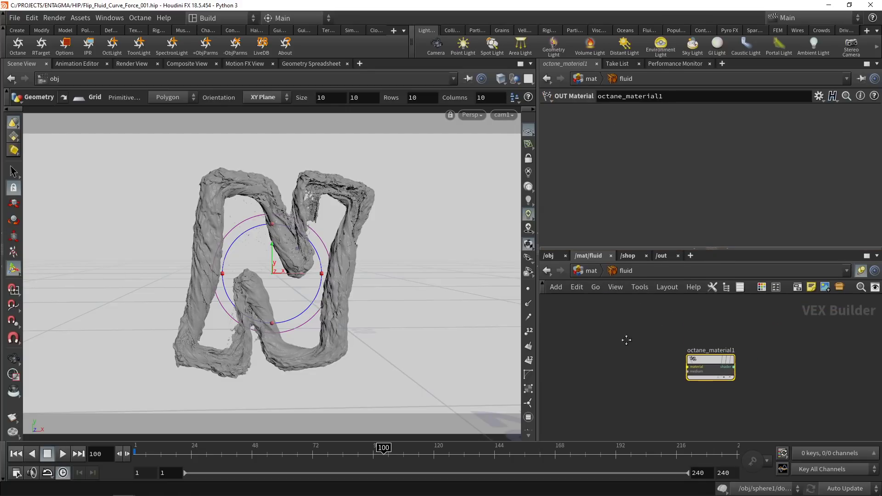
{"action": "middle_click_drag", "start_coordinate": [626, 339], "coordinate": [646, 343]}
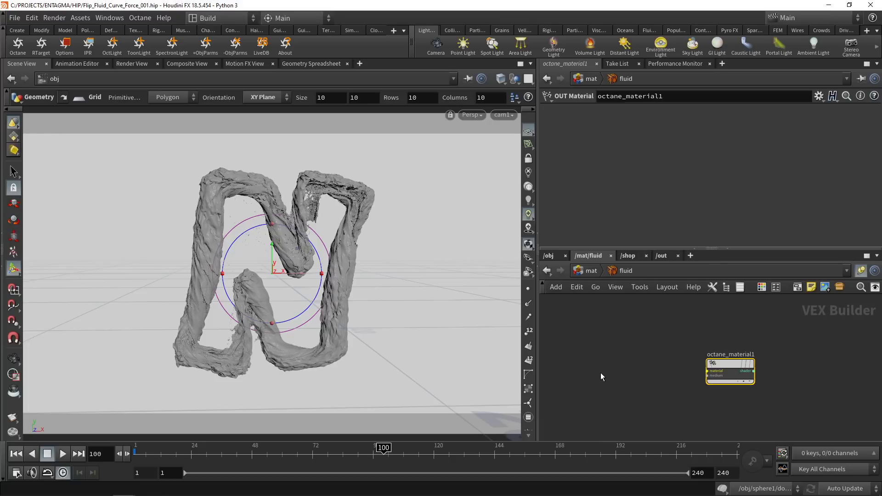
{"action": "key", "text": "Tab"}
{"action": "type", "text": "specu"}
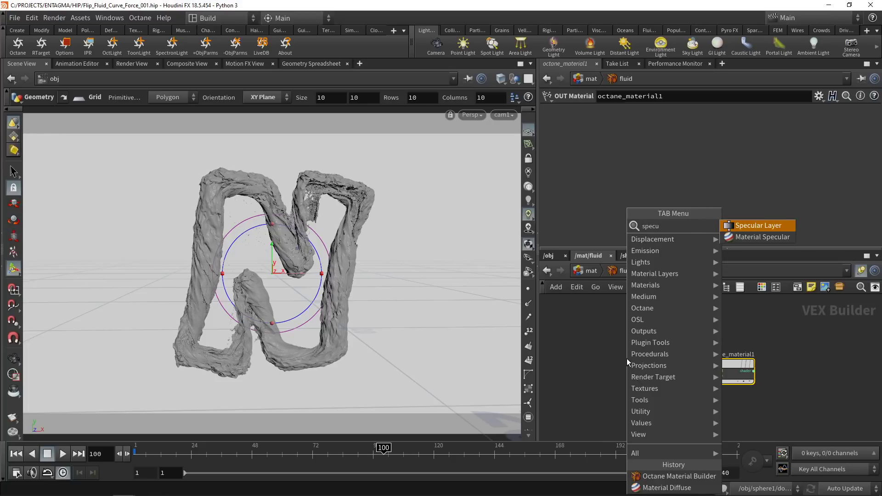
{"action": "key", "text": "Down"}
{"action": "key", "text": "Return"}
{"action": "left_click", "coordinate": [626, 358]}
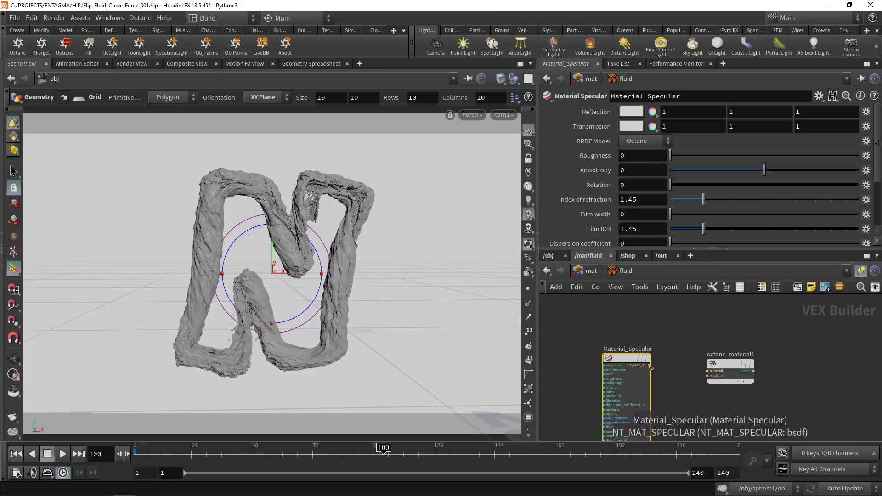
{"action": "left_click", "coordinate": [649, 366]}
{"action": "left_click", "coordinate": [707, 371]}
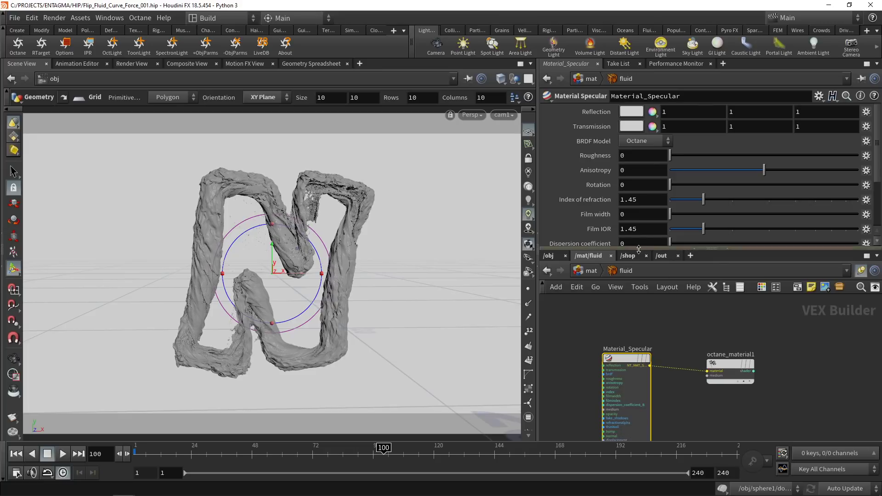
- Set the specular material's index of refraction to 1.33 and return to the material network's top level
{"action": "left_click_drag", "start_coordinate": [628, 199], "coordinate": [653, 203]}
{"action": "type", "text": "33"}
{"action": "key", "text": "Return"}
{"action": "key", "text": "u"}
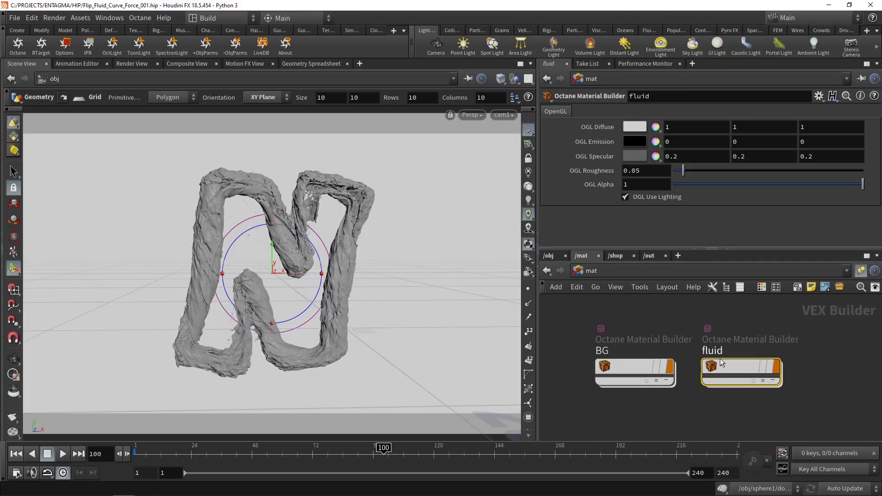
- Assign the fluid material to the letter N mesh and the BG material to the backdrop, and save the scene
{"action": "left_click_drag", "start_coordinate": [739, 370], "coordinate": [362, 210]}
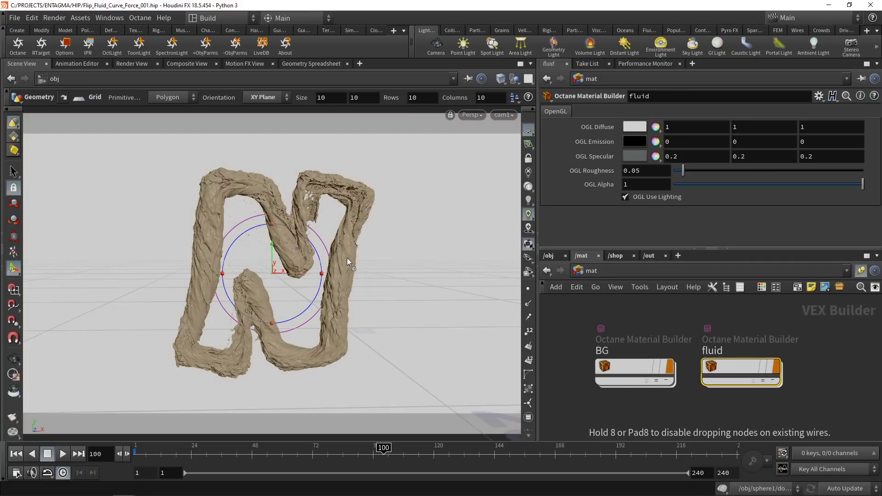
{"action": "left_click_drag", "start_coordinate": [347, 259], "coordinate": [347, 260]}
{"action": "left_click", "coordinate": [624, 327]}
{"action": "key", "text": "ctrl+s"}
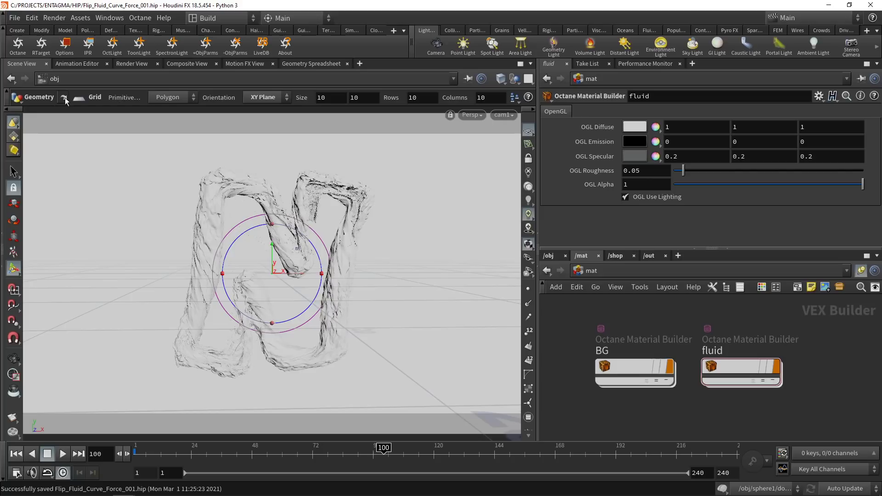
- Start the Octane IPR preview and show the octane_rendertarget_dl1 parameters beside it
{"action": "left_click", "coordinate": [90, 46]}
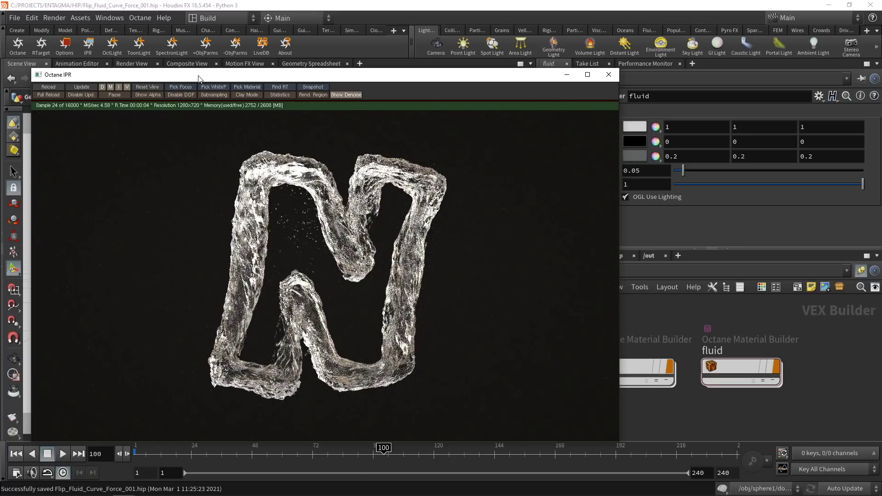
{"action": "left_click_drag", "start_coordinate": [198, 78], "coordinate": [103, 59]}
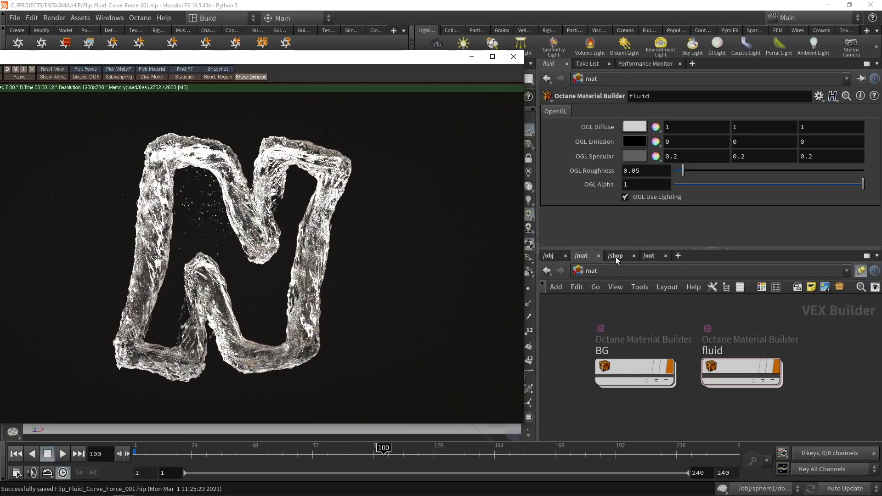
{"action": "left_click", "coordinate": [615, 256]}
{"action": "left_click", "coordinate": [735, 370]}
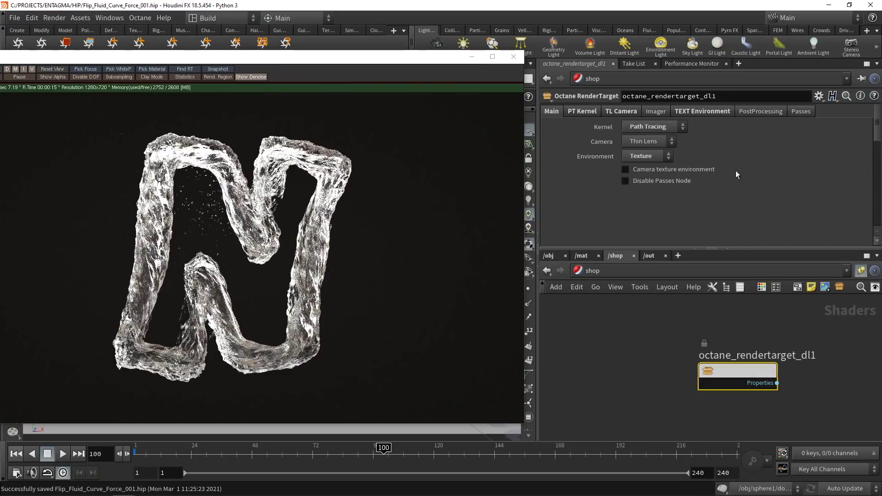
- Try Y rotations of 30, 60, 90 and 180 for the render target's texture environment
{"action": "left_click", "coordinate": [701, 112]}
{"action": "left_click", "coordinate": [718, 228]}
{"action": "type", "text": "30"}
{"action": "key", "text": "Return"}
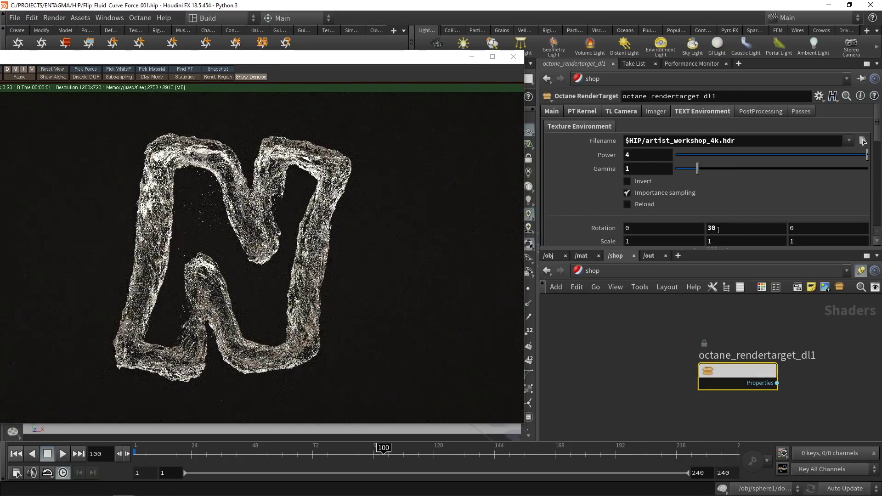
{"action": "left_click", "coordinate": [736, 228]}
{"action": "type", "text": "60"}
{"action": "key", "text": "Return"}
{"action": "left_click_drag", "start_coordinate": [368, 60], "coordinate": [404, 57]}
{"action": "left_click", "coordinate": [726, 228]}
{"action": "type", "text": "90"}
{"action": "key", "text": "Return"}
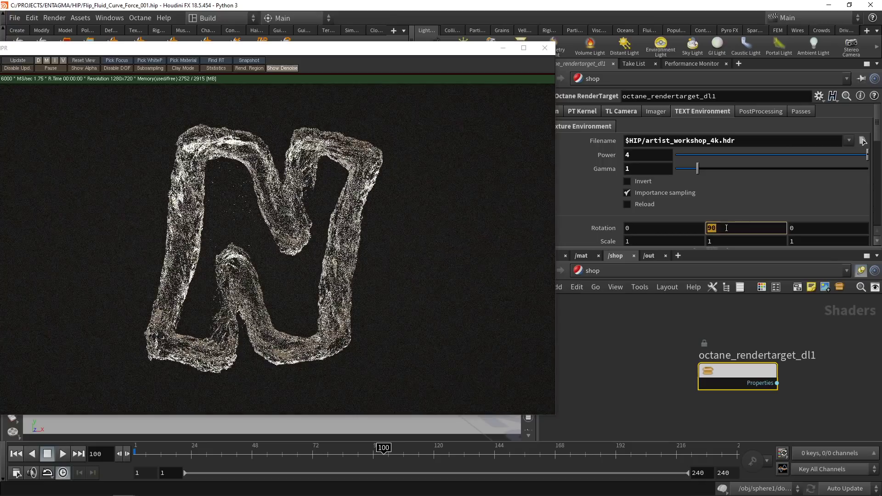
{"action": "type", "text": "180"}
{"action": "key", "text": "Return"}
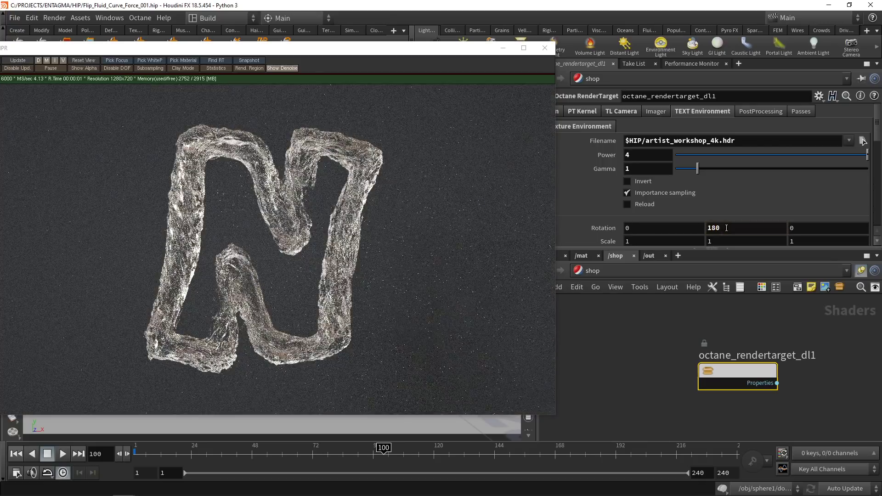
- Test texture environment Y rotations of 240, 270 and 300, and settle on 330
{"action": "type", "text": "240"}
{"action": "key", "text": "Return"}
{"action": "type", "text": "270"}
{"action": "key", "text": "Return"}
{"action": "type", "text": "300"}
{"action": "key", "text": "Return"}
{"action": "type", "text": "330"}
{"action": "key", "text": "Return"}
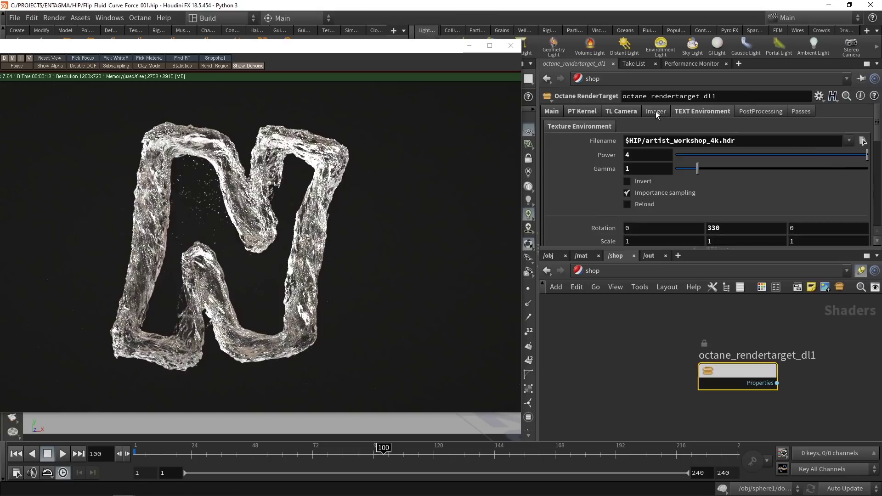
- Set the imager's response curve to Kodak|Portra 800CD and enable Neutral response
{"action": "left_click", "coordinate": [655, 111]}
{"action": "left_click_drag", "start_coordinate": [715, 249], "coordinate": [717, 345]}
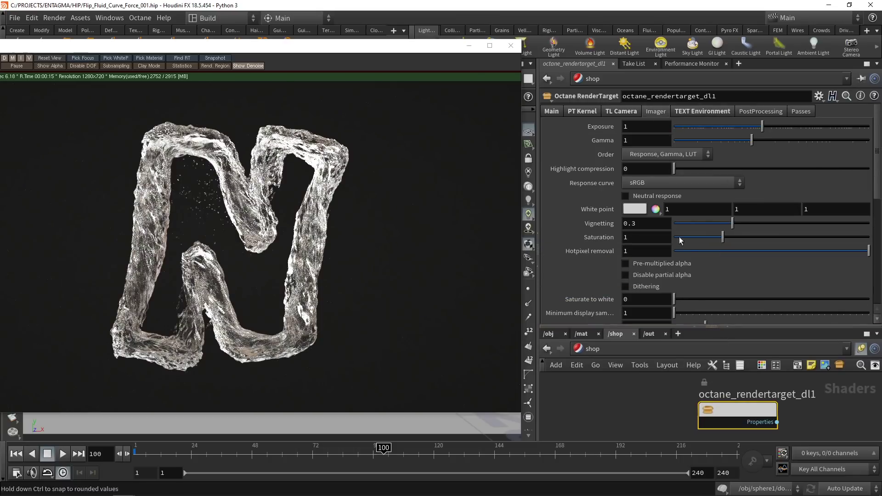
{"action": "left_click", "coordinate": [651, 182]}
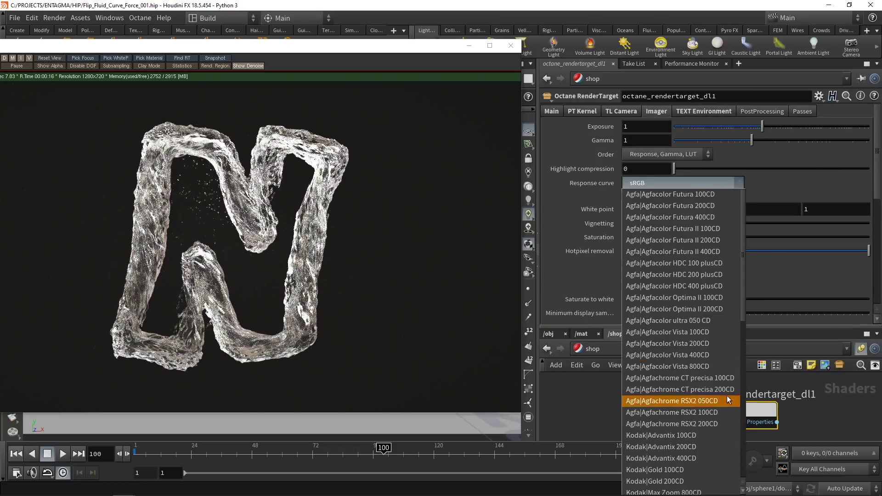
{"action": "scroll", "coordinate": [717, 404], "scroll_direction": "down", "scroll_amount": 3}
{"action": "left_click", "coordinate": [680, 420]}
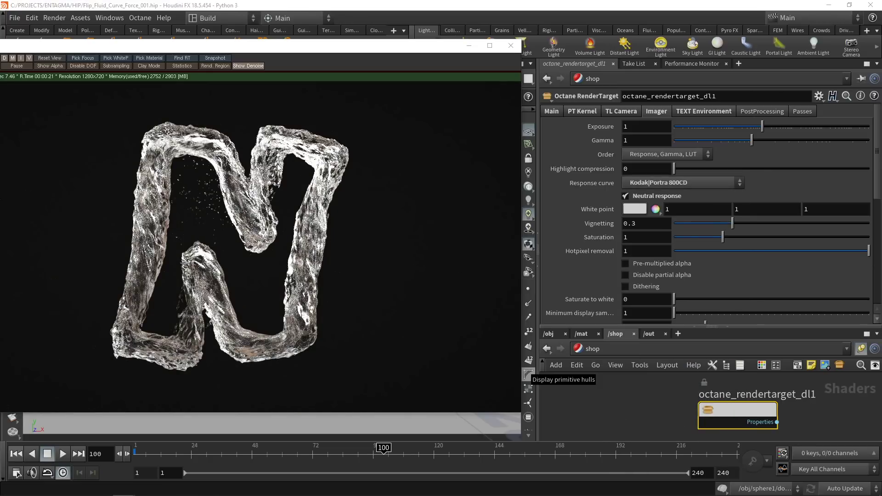
- Adjust the imager's highlight compression and set it to 0.6
{"action": "left_click_drag", "start_coordinate": [675, 169], "coordinate": [803, 157]}
{"action": "left_click_drag", "start_coordinate": [633, 170], "coordinate": [672, 170]}
{"action": "key", "text": "BackSpace"}
{"action": "key", "text": "Return"}
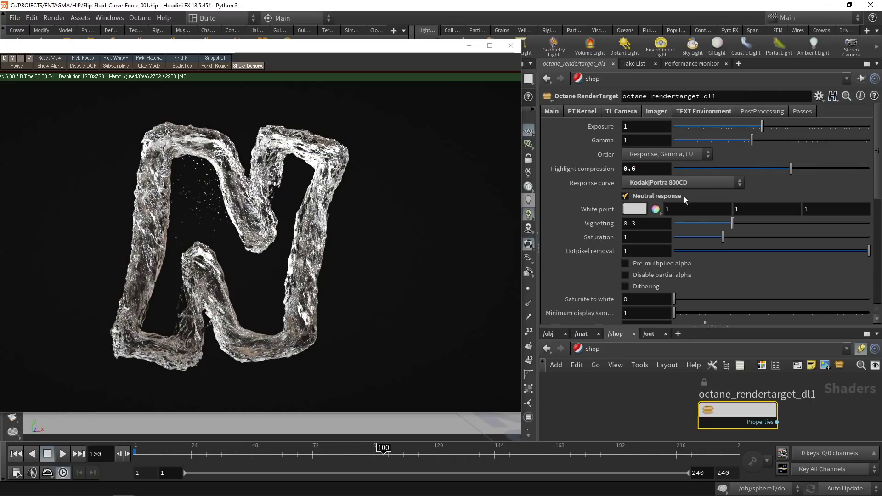
- Enable post-processing on the render target and reduce the glare power to 0
{"action": "left_click", "coordinate": [761, 110]}
{"action": "left_click", "coordinate": [635, 126]}
{"action": "left_click_drag", "start_coordinate": [747, 165], "coordinate": [652, 168]}
{"action": "left_click", "coordinate": [652, 168]}
{"action": "key", "text": "BackSpace"}
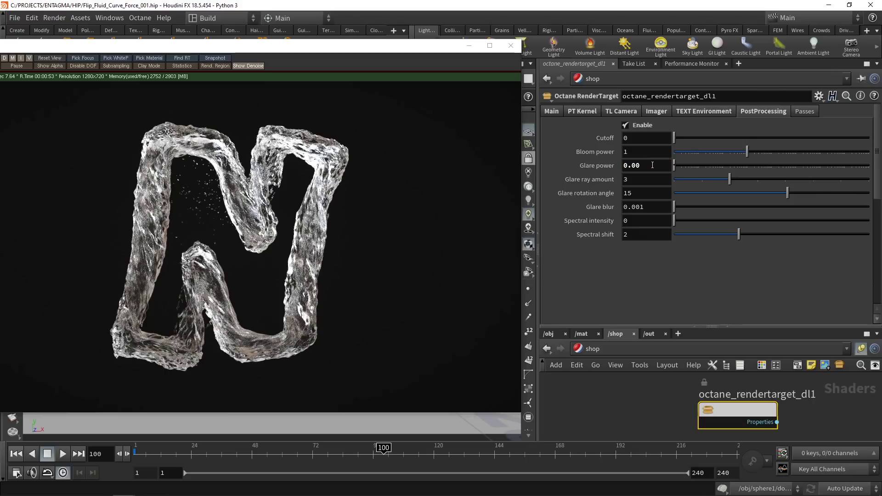
- Try bloom power values of 20 and 30 in the post-processing settings
{"action": "double_click", "coordinate": [644, 150]}
{"action": "type", "text": "20"}
{"action": "key", "text": "Return"}
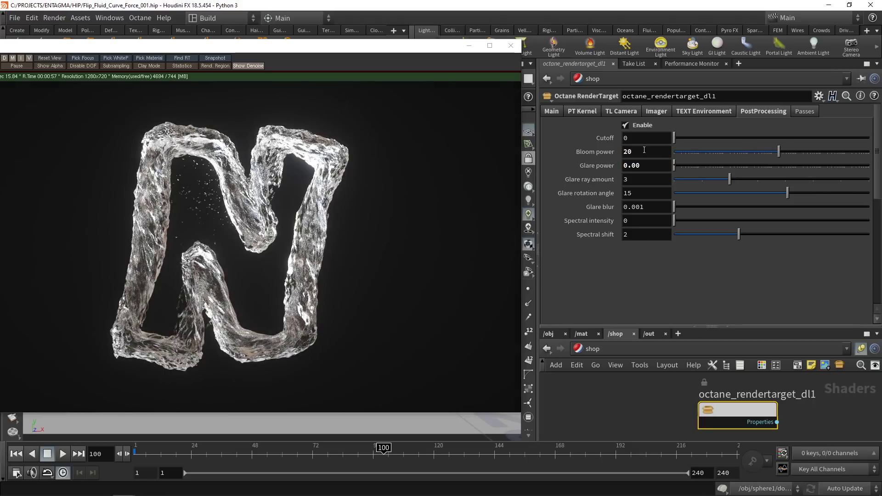
{"action": "double_click", "coordinate": [643, 151]}
{"action": "type", "text": "30"}
{"action": "key", "text": "Return"}
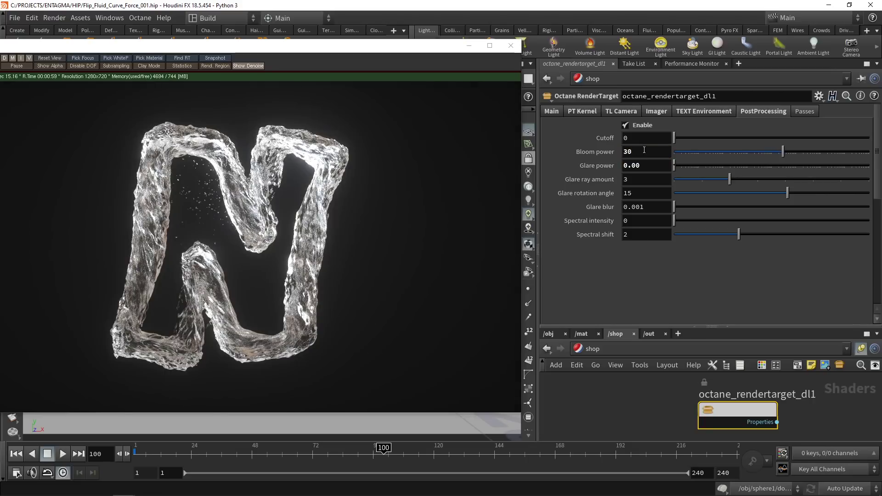
- Set the post-processing cutoff to 0.8 and switch the effect off and on to compare the render
{"action": "double_click", "coordinate": [653, 137]}
{"action": "type", "text": "0.1"}
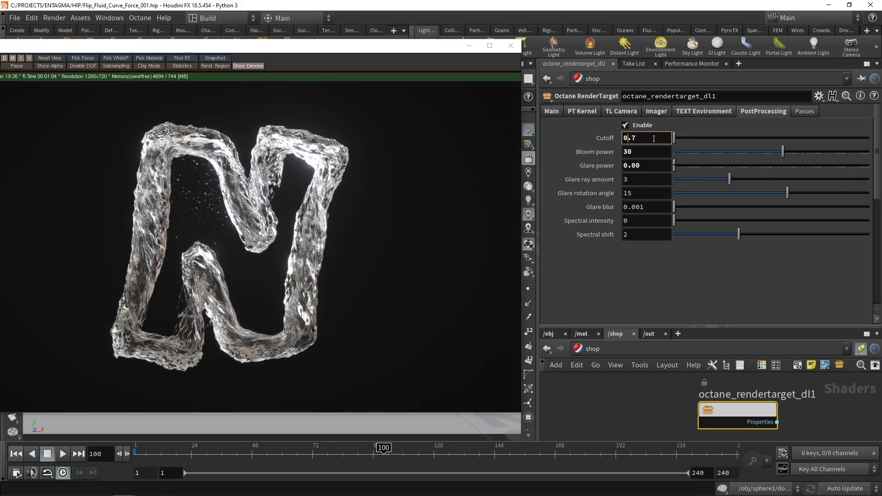
{"action": "key", "text": "Return"}
{"action": "left_click", "coordinate": [624, 125]}
{"action": "left_click", "coordinate": [624, 125]}
- Set the post-processing bloom power to 20
{"action": "left_click_drag", "start_coordinate": [661, 151], "coordinate": [580, 150]}
{"action": "type", "text": "20"}
{"action": "key", "text": "Return"}
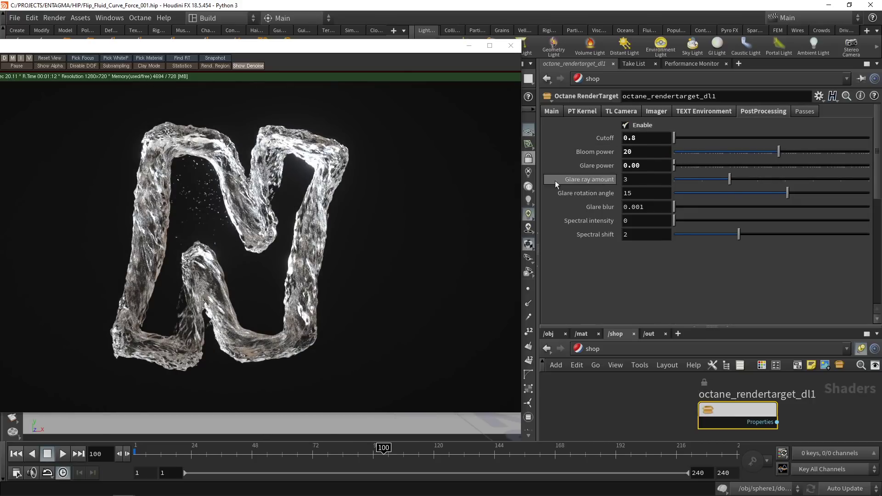
- Toggle the render target's post-processing off and back on to compare the render, and save the scene
{"action": "left_click", "coordinate": [625, 125]}
{"action": "left_click", "coordinate": [625, 125]}
{"action": "key", "text": "ctrl+s"}
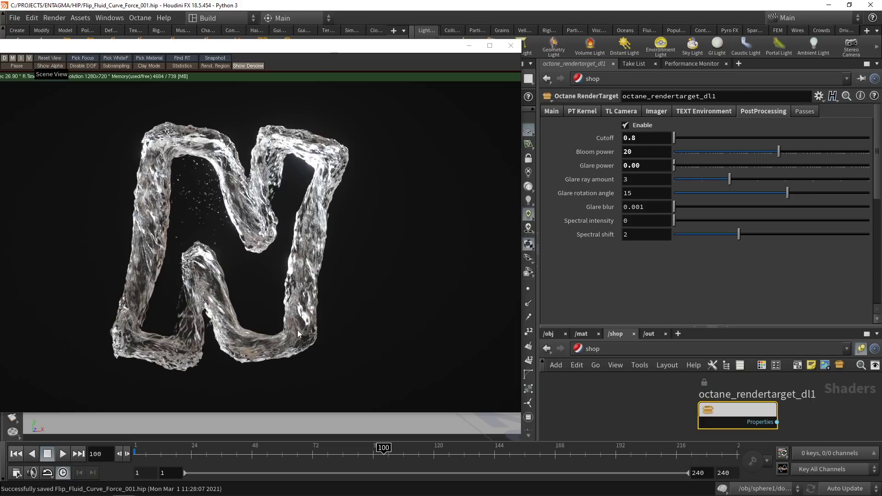
{"action": "mouse_move", "coordinate": [323, 50]}
{"action": "left_mouse_down"}
{"action": "mouse_move", "coordinate": [345, 64]}
{"action": "mouse_move", "coordinate": [327, 39]}
{"action": "left_mouse_up"}
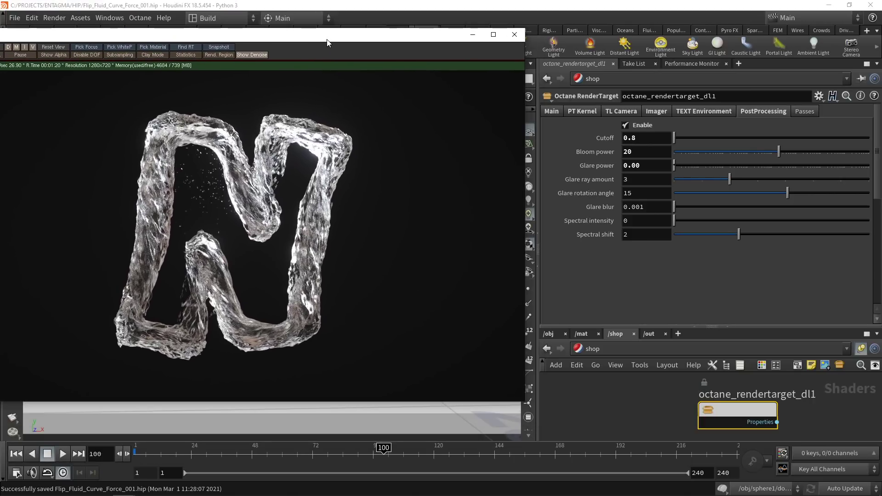
- Add a Material Diffuse node inside the fluid material network, above the specular material
{"action": "left_click", "coordinate": [581, 333]}
{"action": "left_click_drag", "start_coordinate": [584, 327], "coordinate": [584, 249]}
{"action": "double_click", "coordinate": [736, 368]}
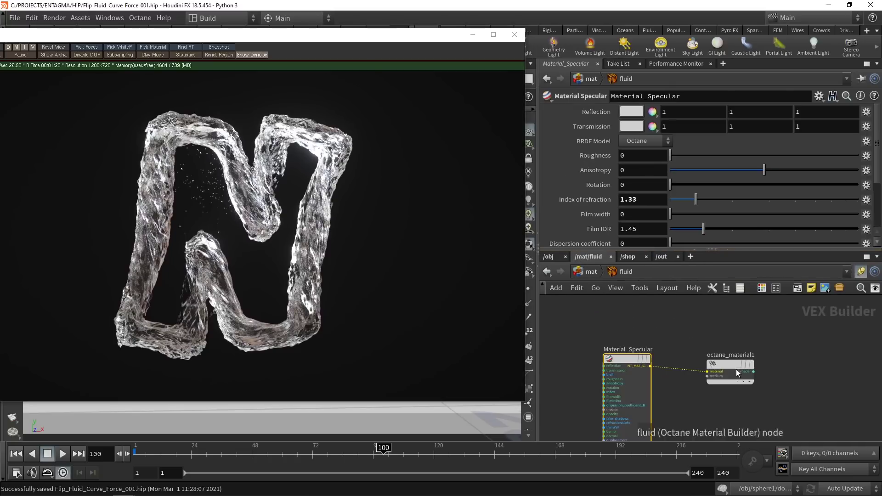
{"action": "key", "text": "h"}
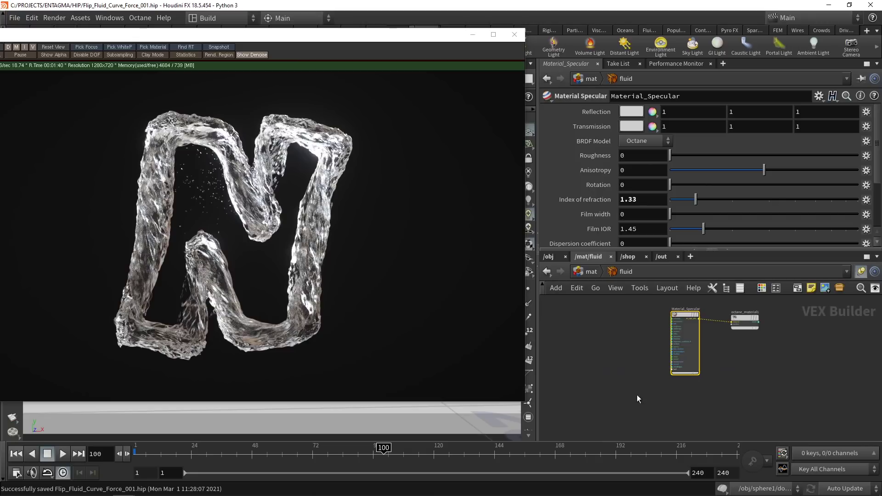
{"action": "key", "text": "Tab"}
{"action": "type", "text": "dif"}
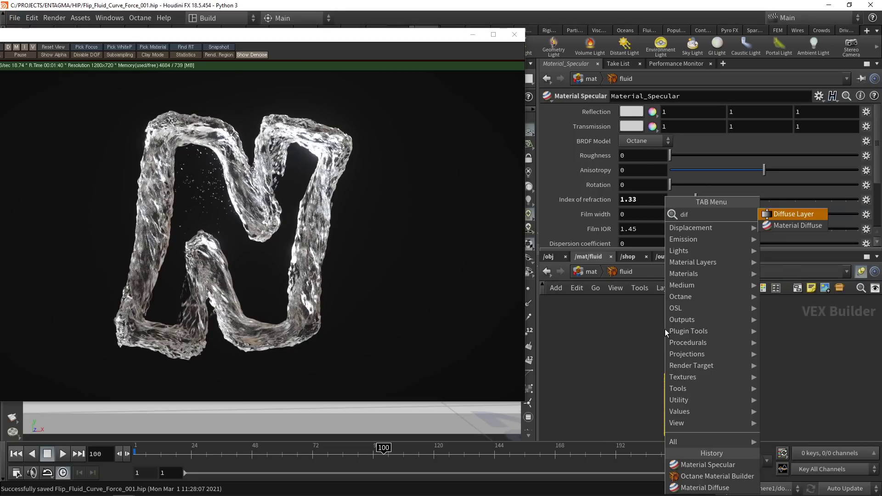
{"action": "key", "text": "Down"}
{"action": "key", "text": "Return"}
{"action": "left_click", "coordinate": [679, 318]}
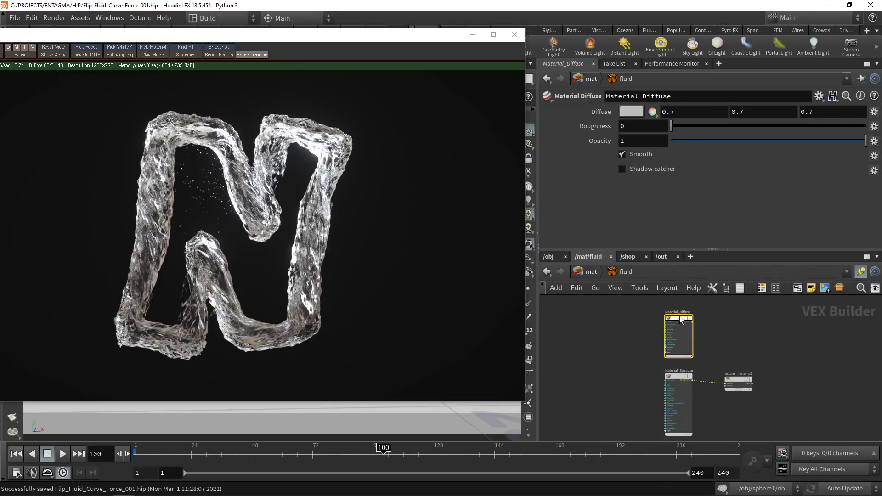
- Set the diffuse color of the Material Diffuse node to white (1, 1, 1)
{"action": "left_click", "coordinate": [631, 112]}
{"action": "left_click", "coordinate": [727, 278]}
{"action": "left_click", "coordinate": [736, 187]}
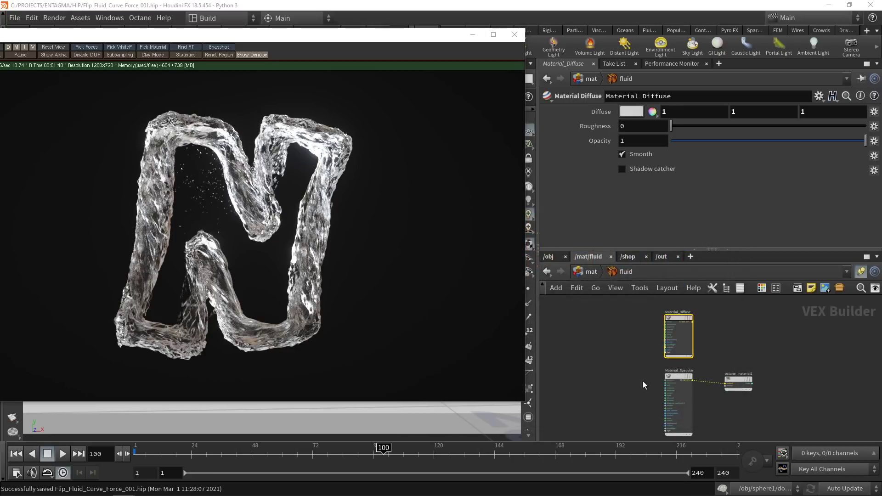
- Add a Color Greyscale node with value 1 and connect it to the transmission input of Material Diffuse
{"action": "key", "text": "Tab"}
{"action": "type", "text": "gre"}
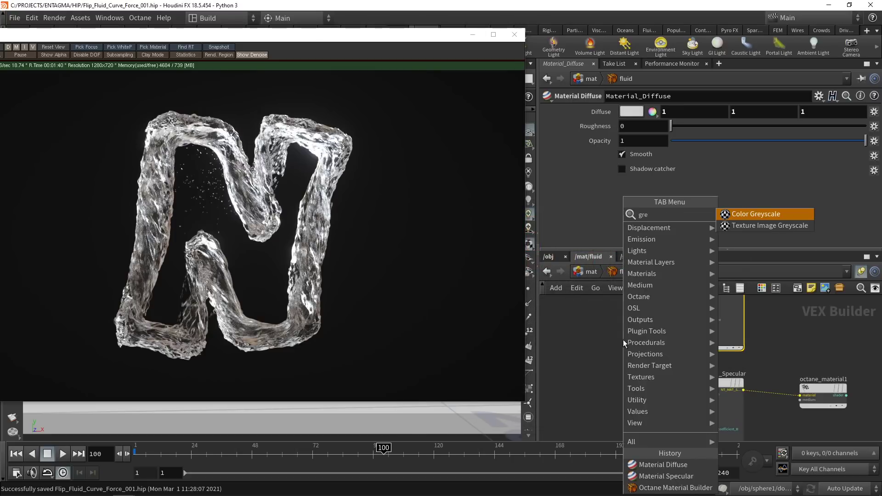
{"action": "left_click", "coordinate": [623, 344]}
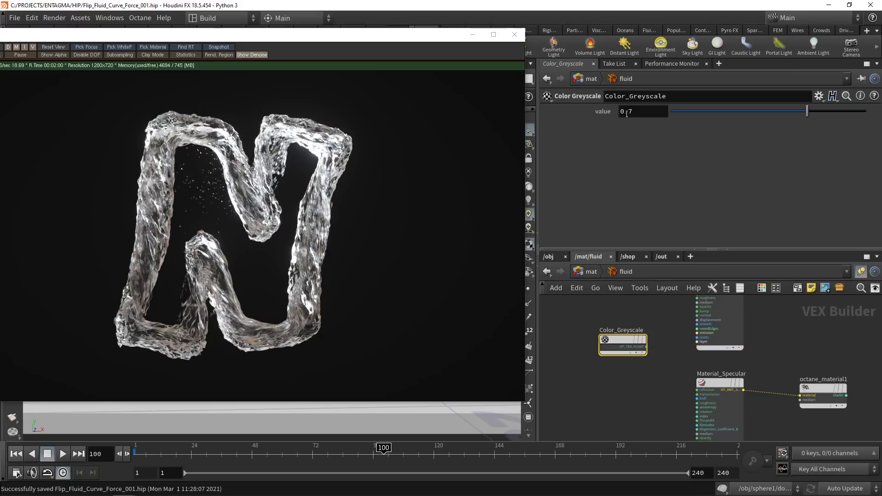
{"action": "middle_click_drag", "start_coordinate": [680, 370], "coordinate": [681, 420]}
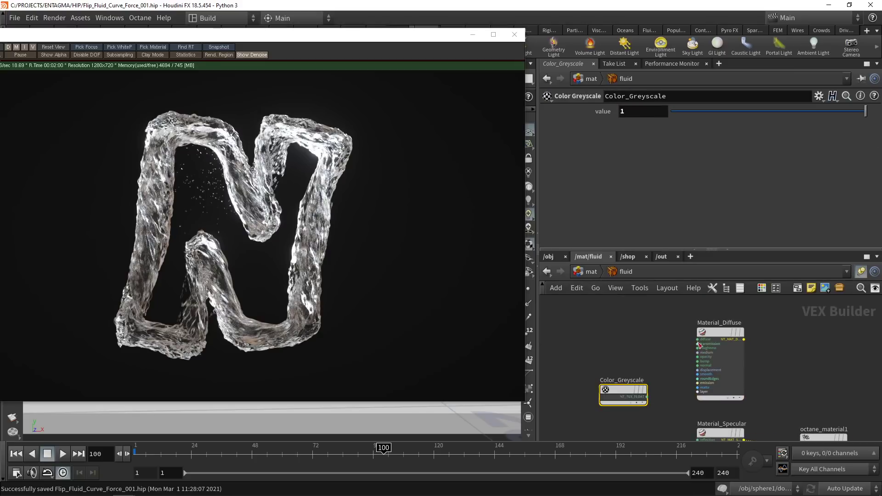
{"action": "left_click", "coordinate": [697, 343]}
{"action": "left_click", "coordinate": [646, 396]}
- Connect Material Diffuse to octane_material1 in place of the specular material and reload the Octane render
{"action": "left_click_drag", "start_coordinate": [612, 388], "coordinate": [641, 354]}
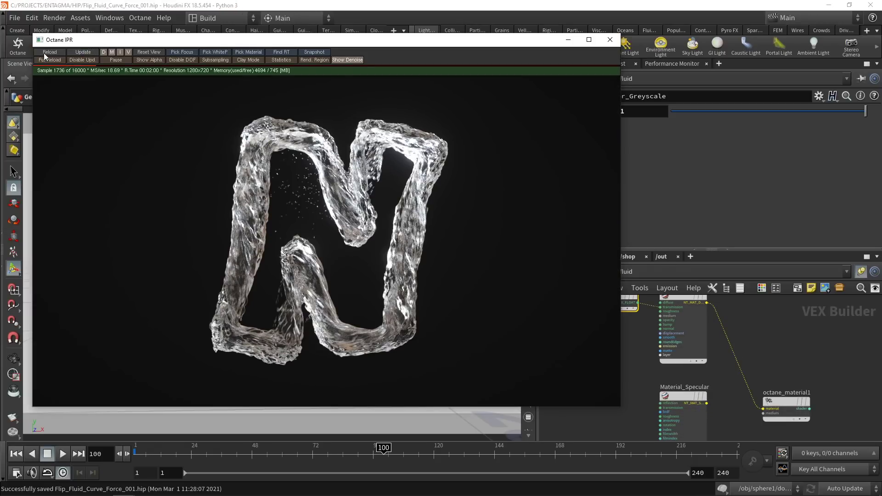
{"action": "left_click", "coordinate": [44, 54]}
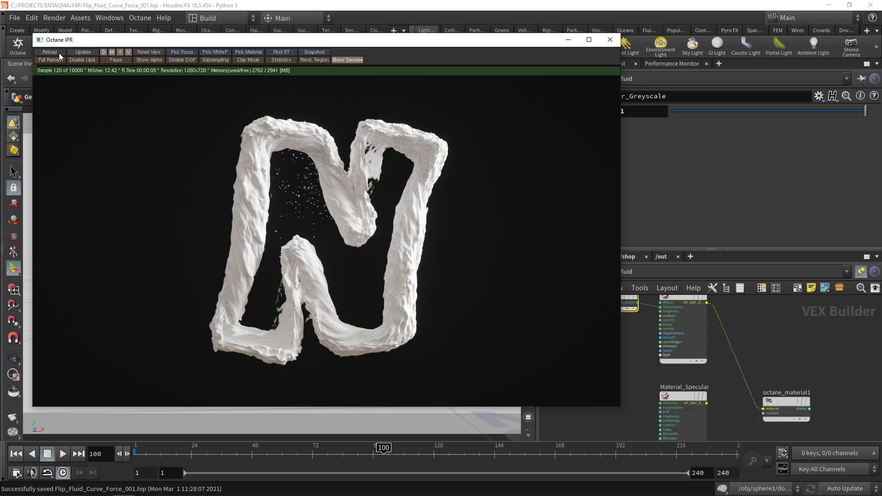
{"action": "left_click", "coordinate": [629, 344]}
- Open the Octane attribute settings of sphere1 and check which point attributes its OUT node carries
{"action": "left_click", "coordinate": [548, 257]}
{"action": "left_click_drag", "start_coordinate": [614, 351], "coordinate": [595, 370]}
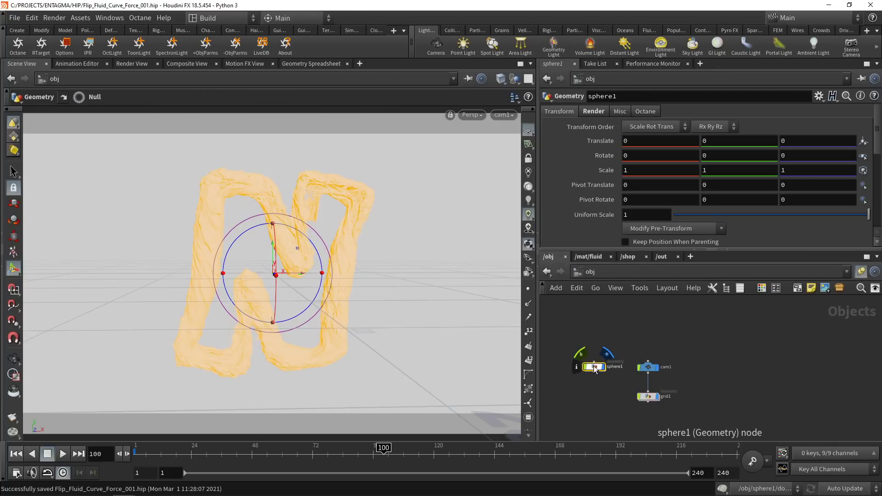
{"action": "left_click", "coordinate": [642, 111]}
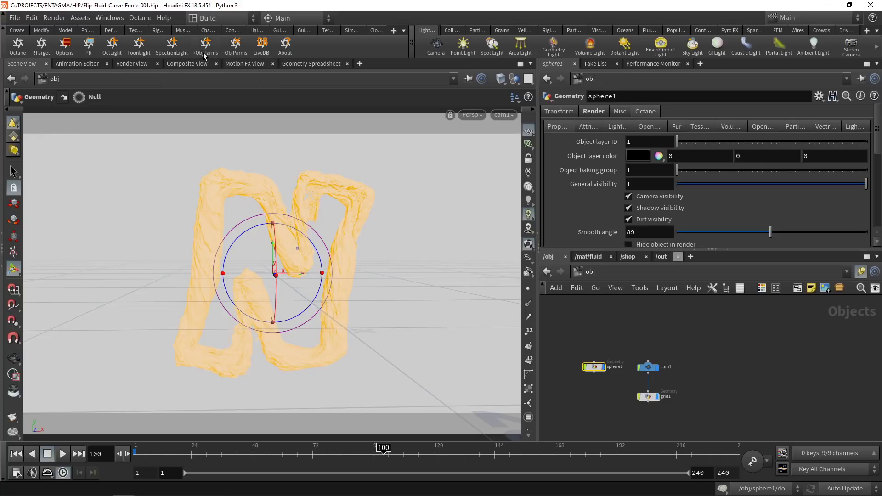
{"action": "left_click", "coordinate": [588, 127]}
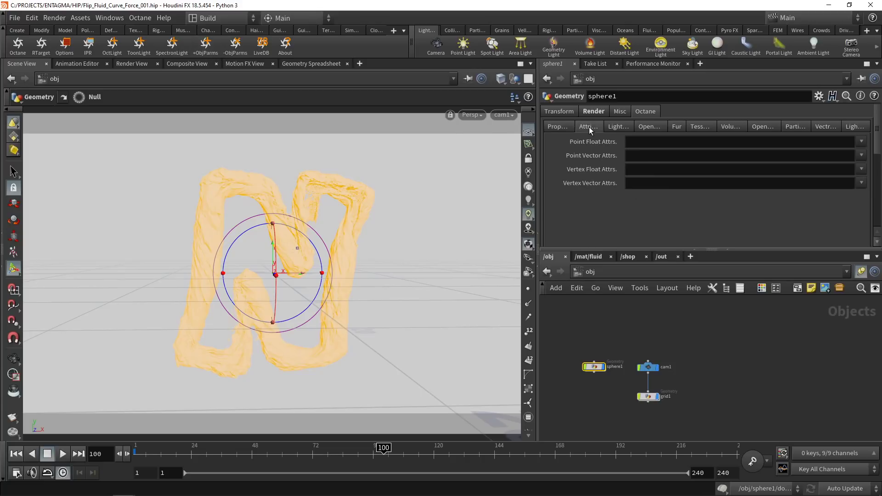
{"action": "double_click", "coordinate": [594, 367]}
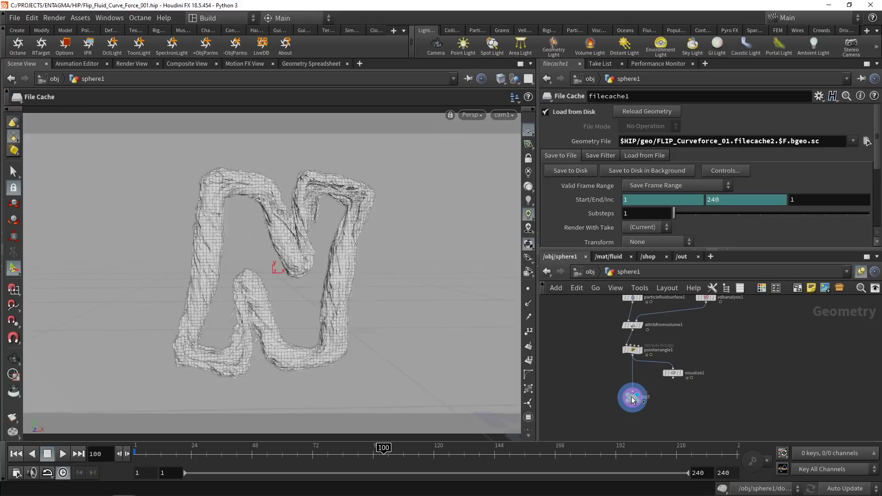
{"action": "middle_click", "coordinate": [632, 398]}
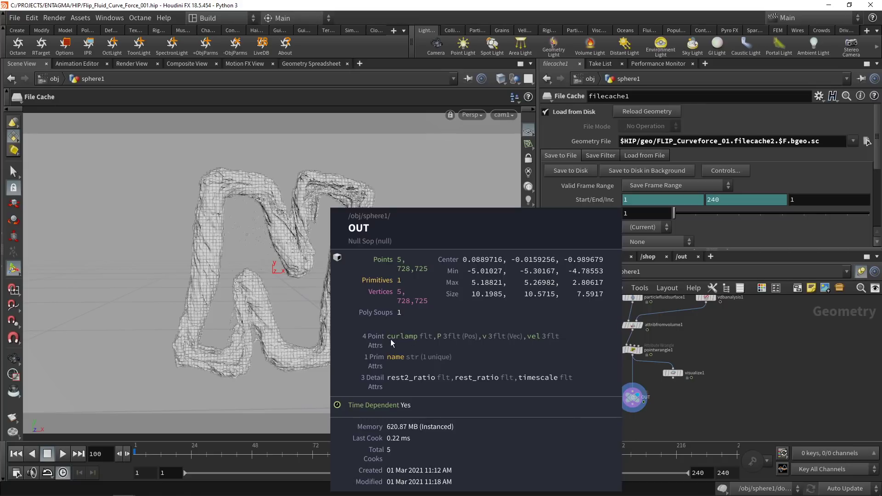
{"action": "key", "text": "u"}
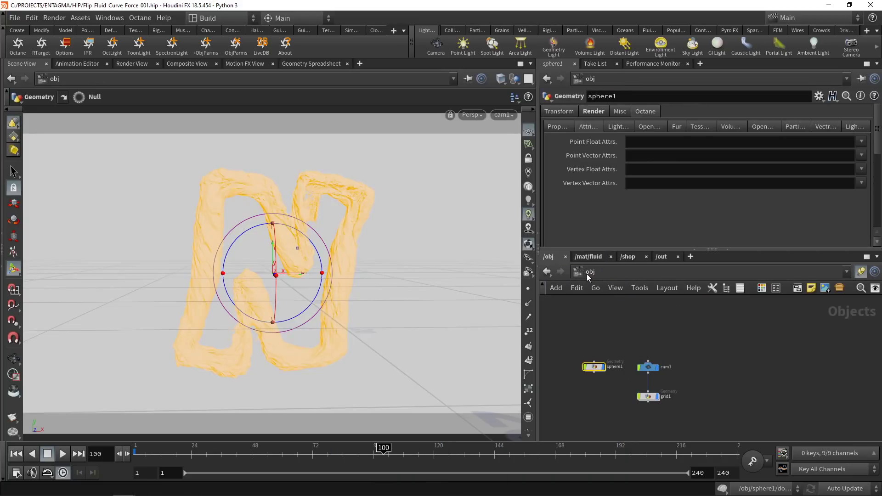
- Set the Octane point float attribute of sphere1 to curlamp and deselect the object
{"action": "left_click_drag", "start_coordinate": [569, 319], "coordinate": [603, 379]}
{"action": "left_click", "coordinate": [862, 143]}
{"action": "left_click", "coordinate": [849, 152]}
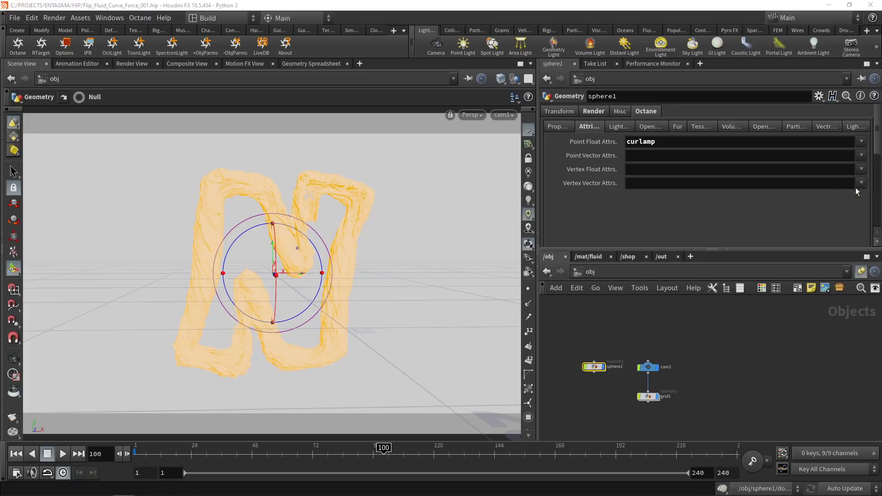
{"action": "left_click", "coordinate": [671, 333]}
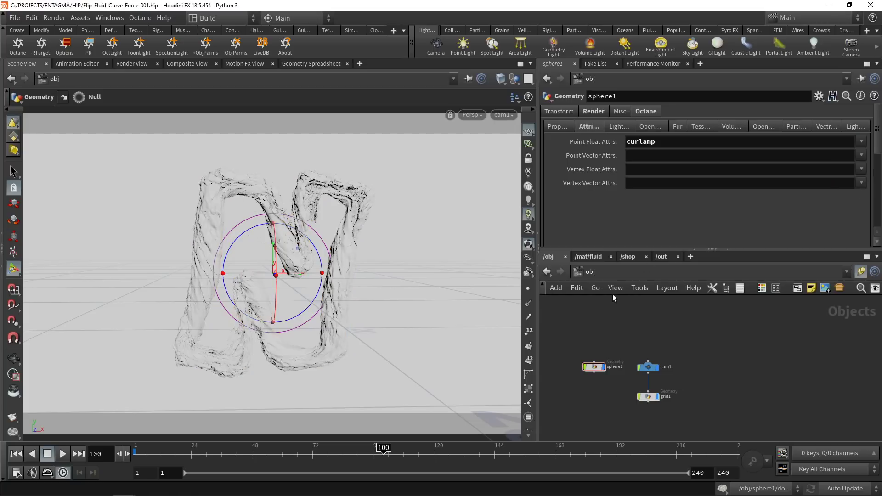
- Add a Float Vertex Attribute node to the fluid material network, beside the diffuse material
{"action": "left_click", "coordinate": [587, 257]}
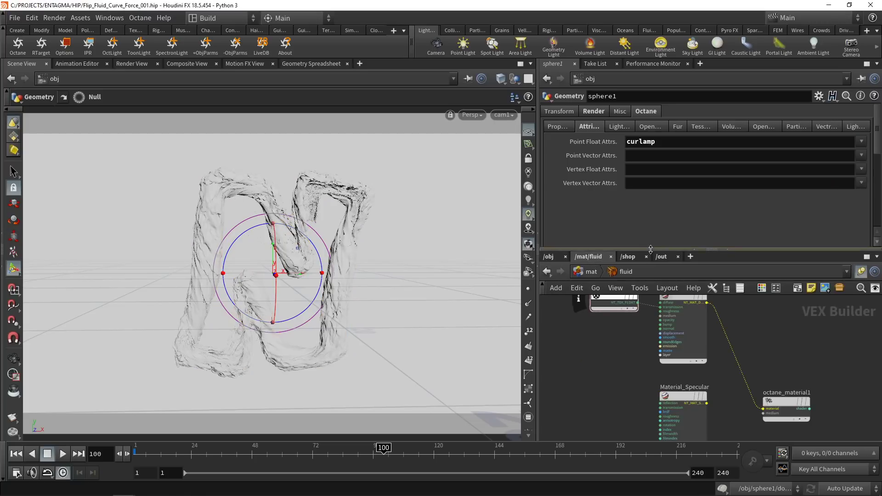
{"action": "left_click_drag", "start_coordinate": [642, 250], "coordinate": [636, 215]}
{"action": "key", "text": "h"}
{"action": "key", "text": "Tab"}
{"action": "type", "text": "att"}
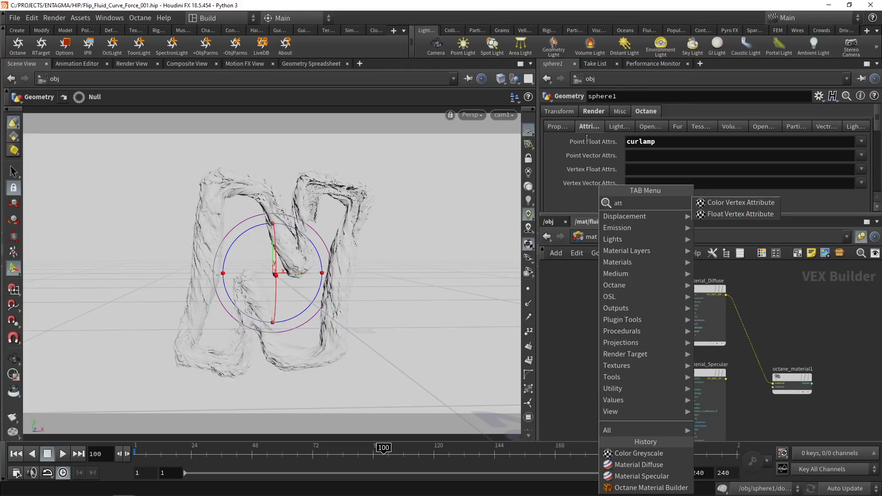
{"action": "left_click", "coordinate": [731, 213]}
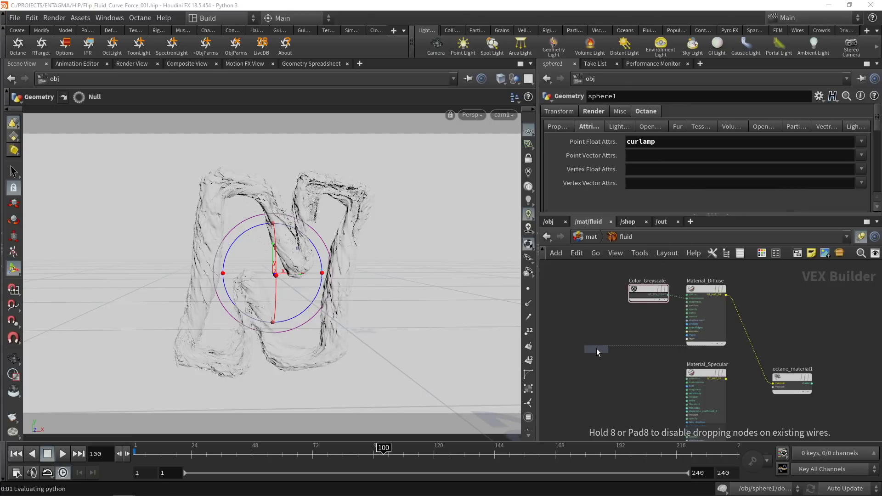
{"action": "left_click", "coordinate": [577, 332]}
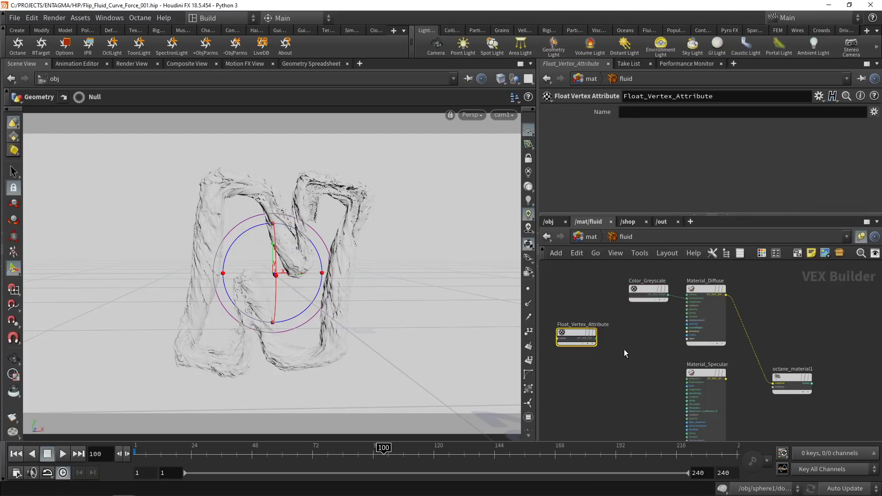
- Set the attribute name of the Float Vertex Attribute node to curlamp and arrange the nodes
{"action": "key", "text": "l"}
{"action": "left_click", "coordinate": [800, 112]}
{"action": "type", "text": "curlamp"}
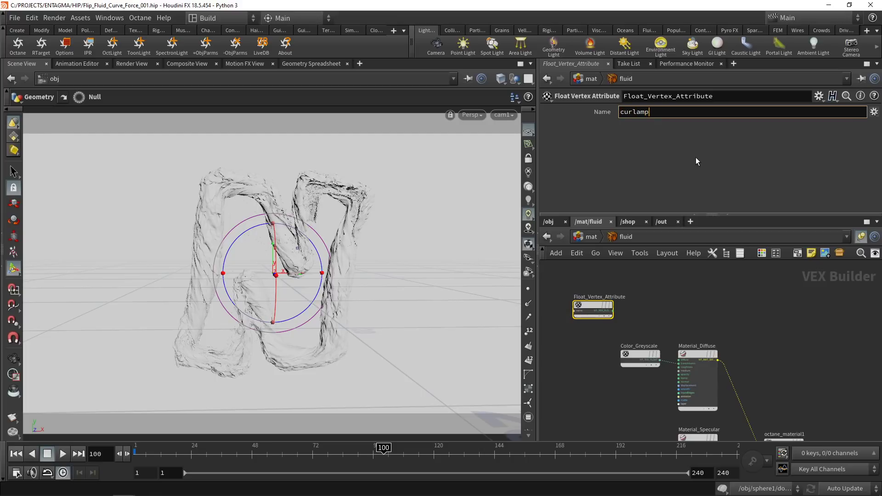
{"action": "type", "text": "l"}
- Add a Material Mixer node and drive its amount with the Float Vertex Attribute output
{"action": "key", "text": "Tab"}
{"action": "type", "text": "mater"}
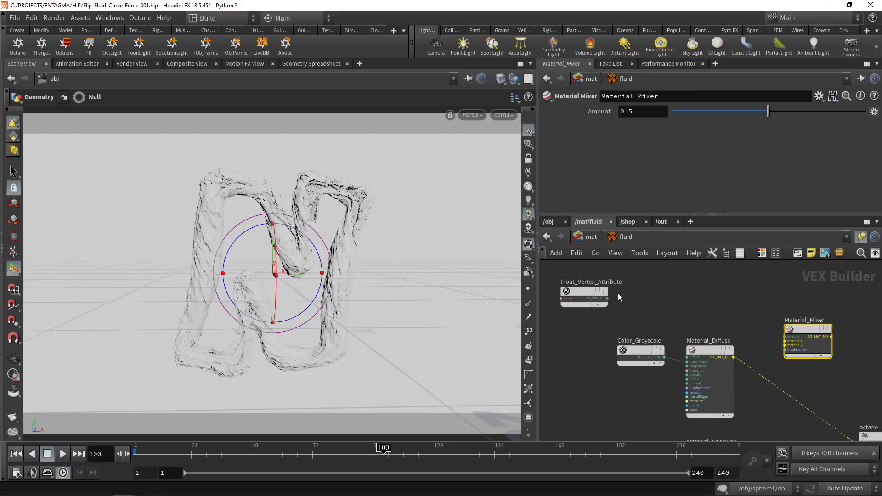
{"action": "left_click_drag", "start_coordinate": [587, 290], "coordinate": [712, 309]}
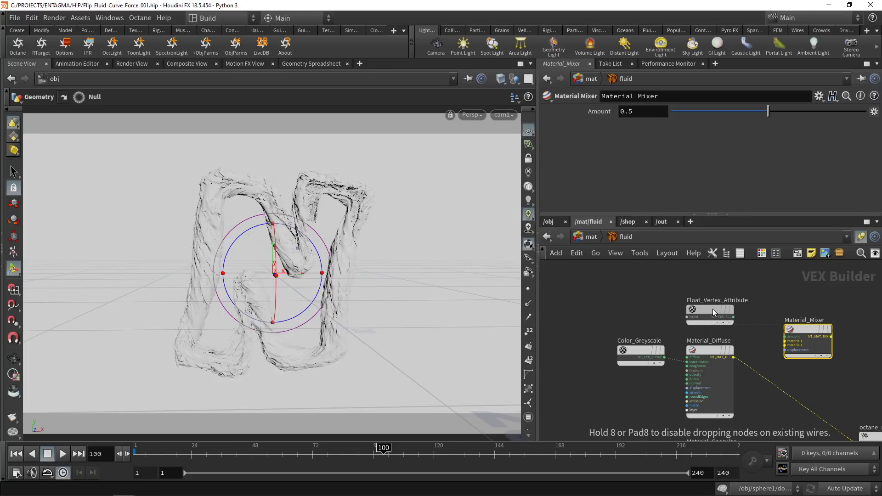
{"action": "left_click", "coordinate": [733, 317]}
{"action": "left_click", "coordinate": [784, 336]}
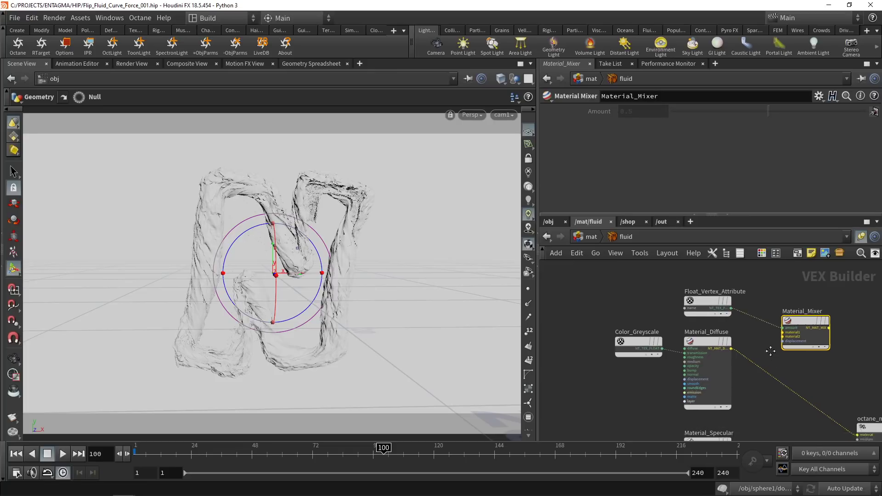
- Connect Material Diffuse to material1 and Material Specular to material2 of the Material Mixer
{"action": "middle_click_drag", "start_coordinate": [770, 351], "coordinate": [753, 309]}
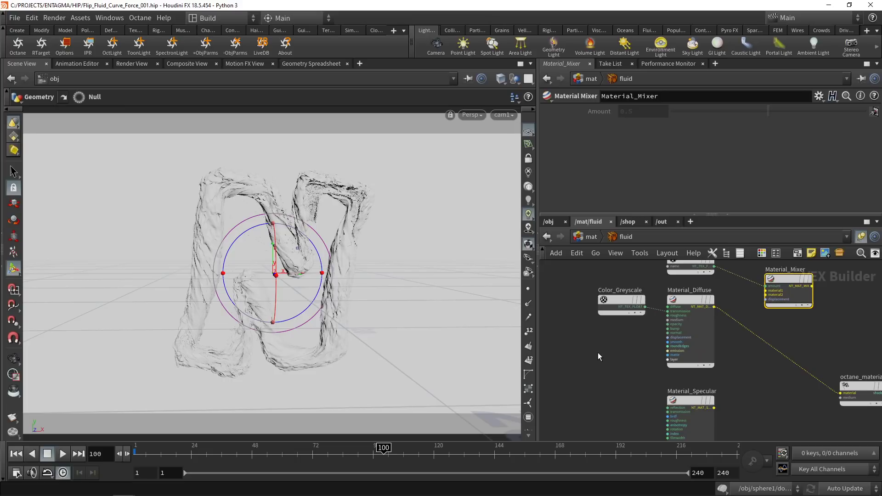
{"action": "middle_click_drag", "start_coordinate": [597, 352], "coordinate": [558, 370]}
{"action": "left_click", "coordinate": [675, 325]}
{"action": "left_click", "coordinate": [727, 309]}
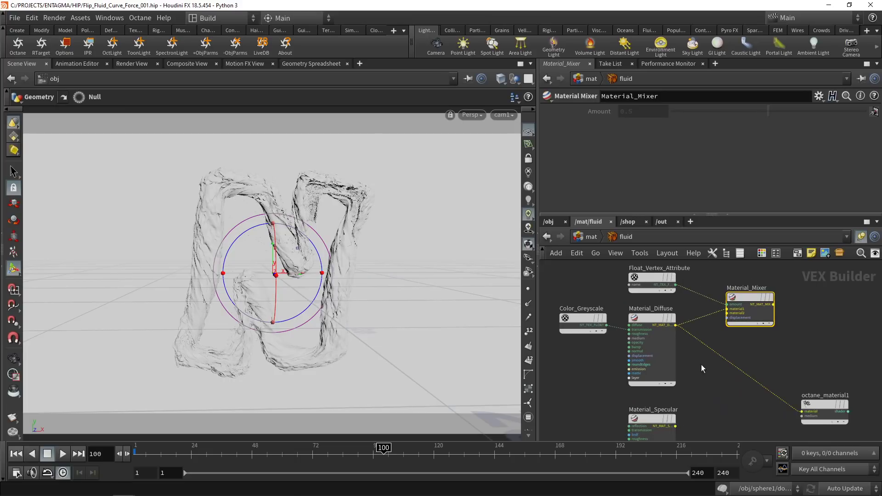
{"action": "middle_click_drag", "start_coordinate": [701, 364], "coordinate": [700, 334]}
{"action": "left_click", "coordinate": [676, 395]}
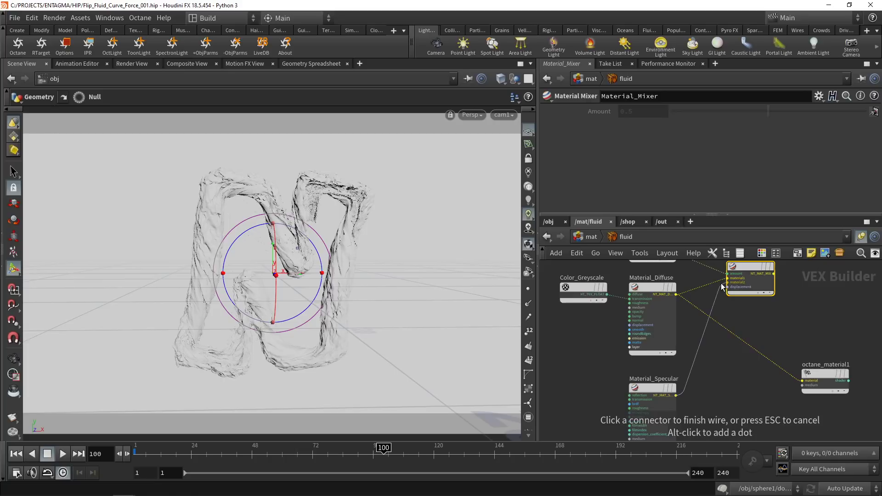
{"action": "left_click", "coordinate": [723, 284]}
- Connect the Material Mixer output to the material input of octane_material1, replacing the diffuse connection
{"action": "middle_click_drag", "start_coordinate": [799, 327], "coordinate": [772, 330]}
{"action": "left_click_drag", "start_coordinate": [797, 376], "coordinate": [819, 329]}
{"action": "left_click", "coordinate": [746, 277]}
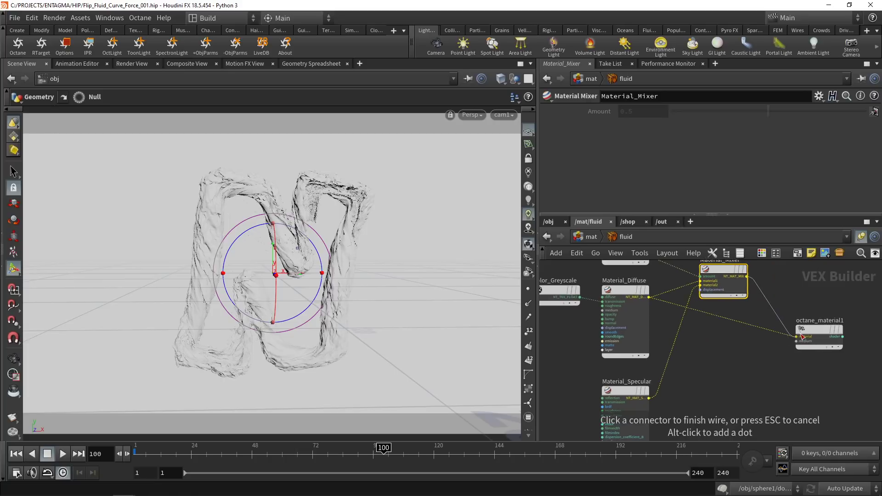
{"action": "left_click", "coordinate": [793, 337]}
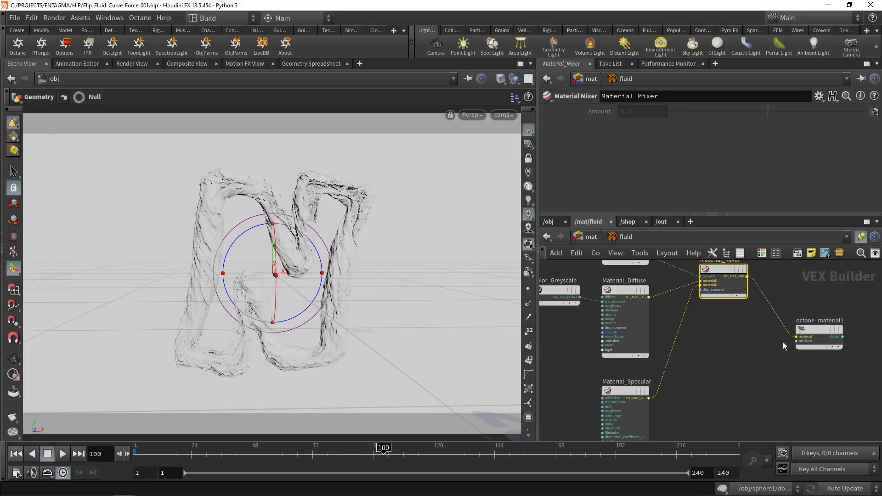
- Move octane_material1 beside the Material Mixer and the Float Vertex Attribute node above Color Greyscale
{"action": "middle_click_drag", "start_coordinate": [786, 359], "coordinate": [778, 408]}
{"action": "left_click_drag", "start_coordinate": [806, 378], "coordinate": [783, 318]}
{"action": "scroll", "coordinate": [717, 373], "scroll_direction": "down", "scroll_amount": 1}
{"action": "middle_click_drag", "start_coordinate": [716, 373], "coordinate": [751, 379]}
{"action": "left_click", "coordinate": [736, 370]}
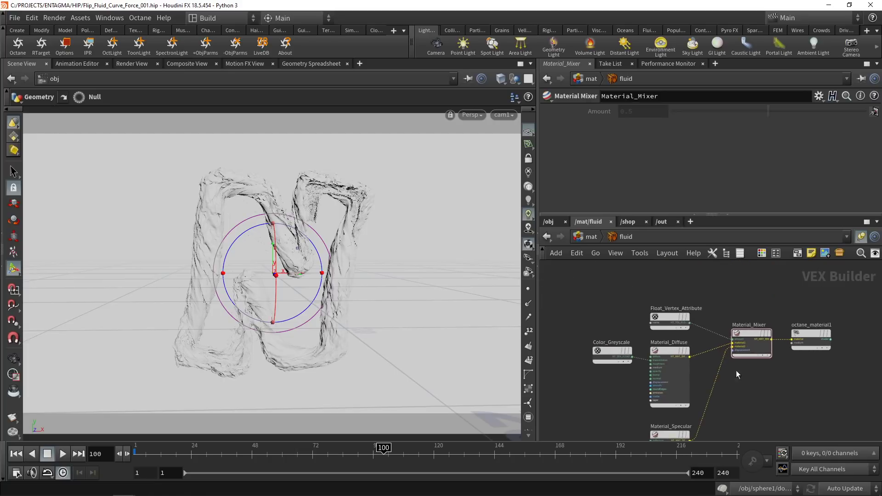
{"action": "left_click_drag", "start_coordinate": [668, 315], "coordinate": [611, 287]}
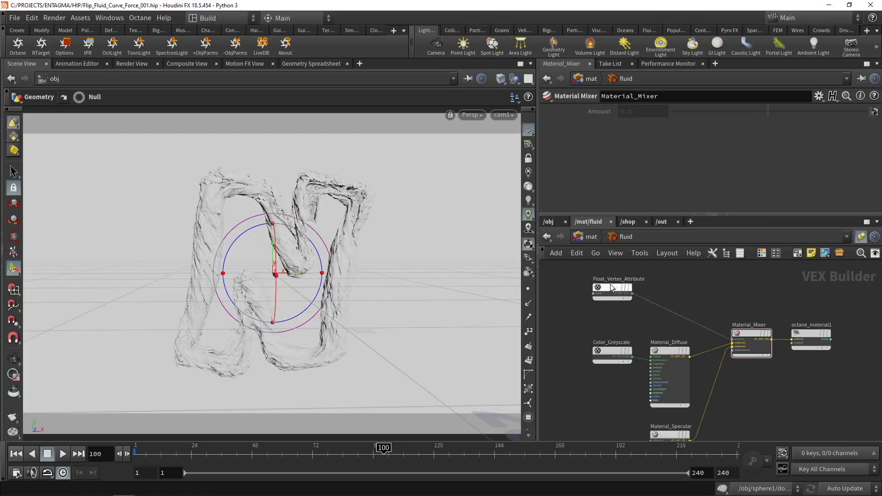
- Add a Tool Gradient node between Float Vertex Attribute and the Material Mixer
{"action": "key", "text": "Tab"}
{"action": "type", "text": "gradi"}
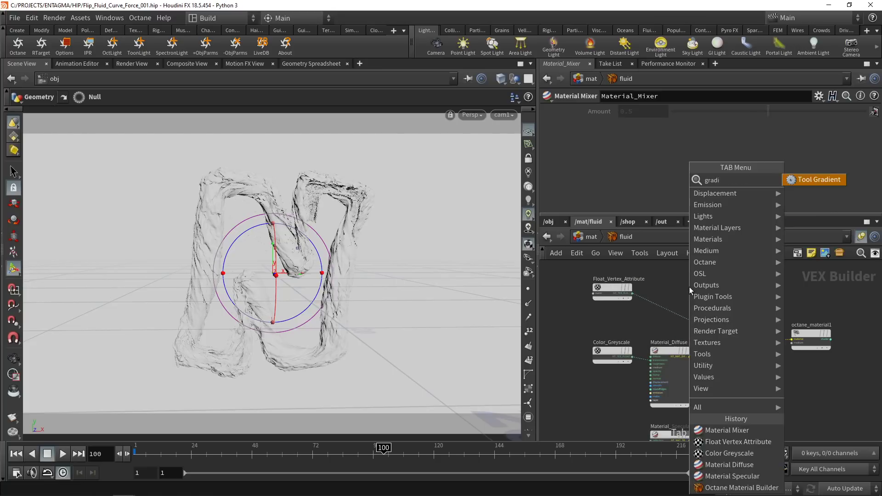
{"action": "key", "text": "Return"}
{"action": "left_click", "coordinate": [689, 286]}
- Route the Float Vertex Attribute through the Tool Gradient's input into the Material Mixer's amount, and place the gradient above Material Diffuse
{"action": "scroll", "coordinate": [650, 294], "scroll_direction": "up", "scroll_amount": 2}
{"action": "left_click", "coordinate": [625, 292]}
{"action": "left_click", "coordinate": [679, 297]}
{"action": "left_click", "coordinate": [735, 292]}
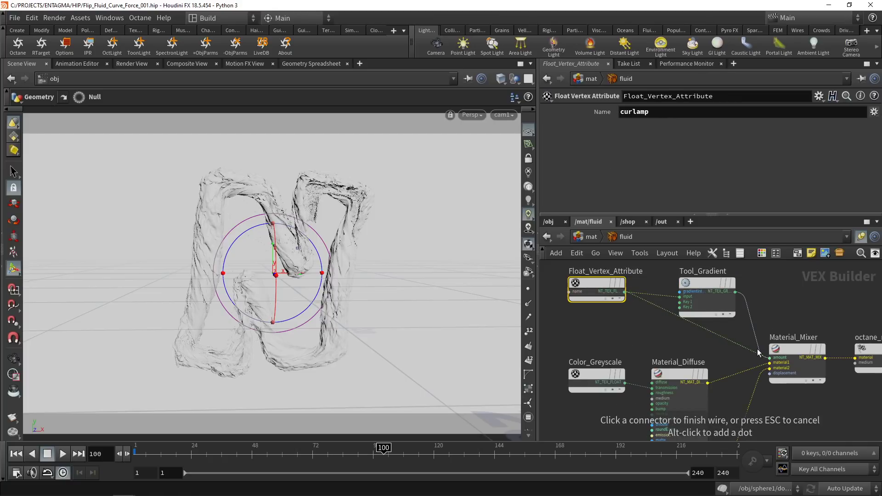
{"action": "left_click", "coordinate": [766, 356]}
{"action": "mouse_move", "coordinate": [684, 281]}
{"action": "left_mouse_down"}
{"action": "mouse_move", "coordinate": [676, 280]}
{"action": "mouse_move", "coordinate": [679, 294]}
{"action": "left_mouse_up"}
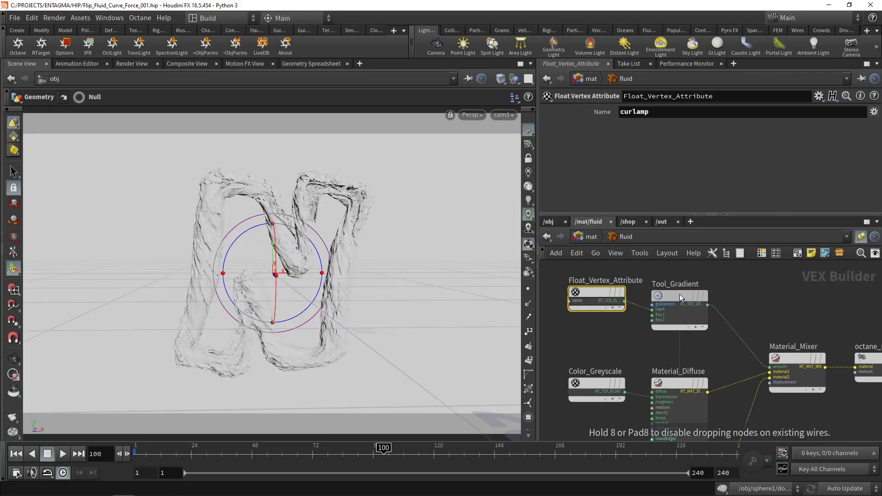
- Set the position of the Tool Gradient's black point to 0.2
{"action": "left_click", "coordinate": [679, 294]}
{"action": "left_click_drag", "start_coordinate": [574, 157], "coordinate": [631, 157]}
{"action": "key", "text": "BackSpace"}
{"action": "key", "text": "BackSpace"}
{"action": "type", "text": "2"}
{"action": "key", "text": "Return"}
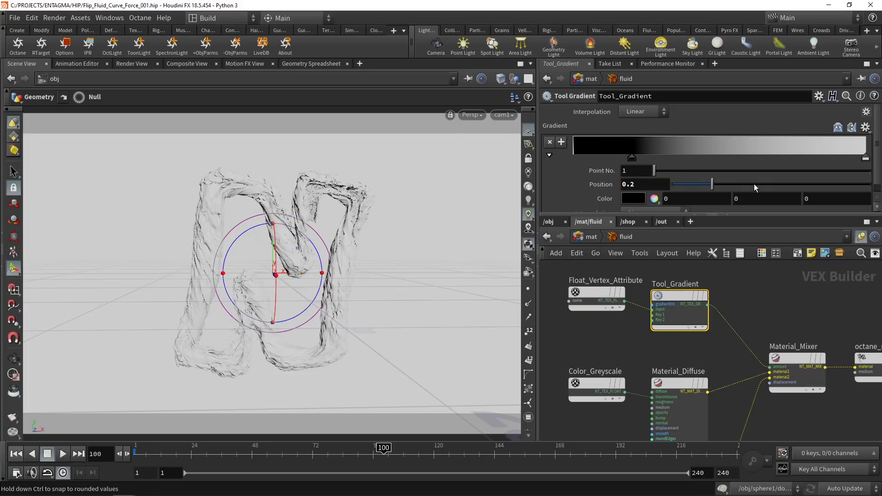
- Set the position of the Tool Gradient's white point to 0.8
{"action": "left_click", "coordinate": [866, 158]}
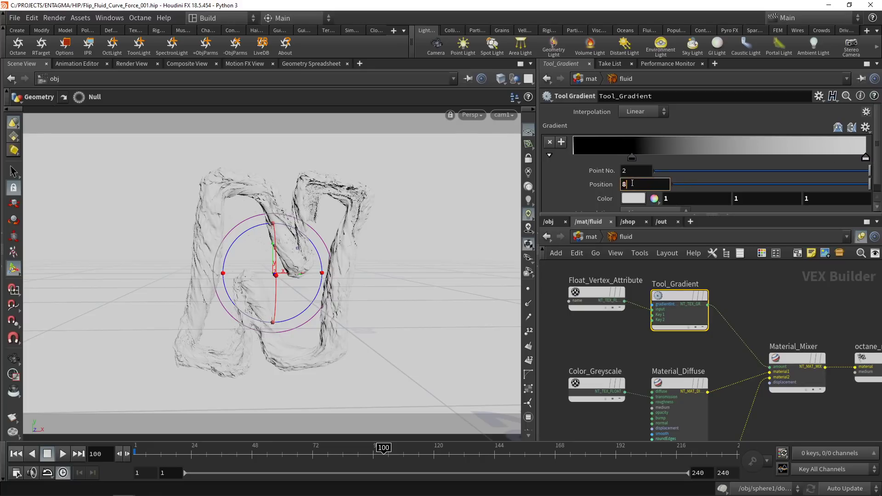
{"action": "left_click", "coordinate": [632, 183]}
{"action": "type", "text": "8.5"}
{"action": "key", "text": "Return"}
{"action": "left_click", "coordinate": [632, 183]}
{"action": "type", "text": "0.8"}
{"action": "key", "text": "Return"}
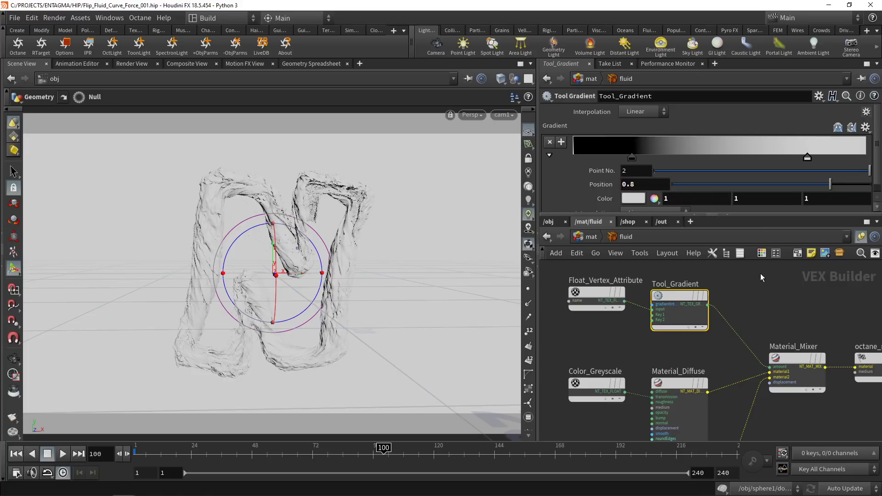
- Save the scene and start an Octane IPR render of the mixed fluid material
{"action": "scroll", "coordinate": [762, 280], "scroll_direction": "down", "scroll_amount": 3}
{"action": "key", "text": "ctrl+s"}
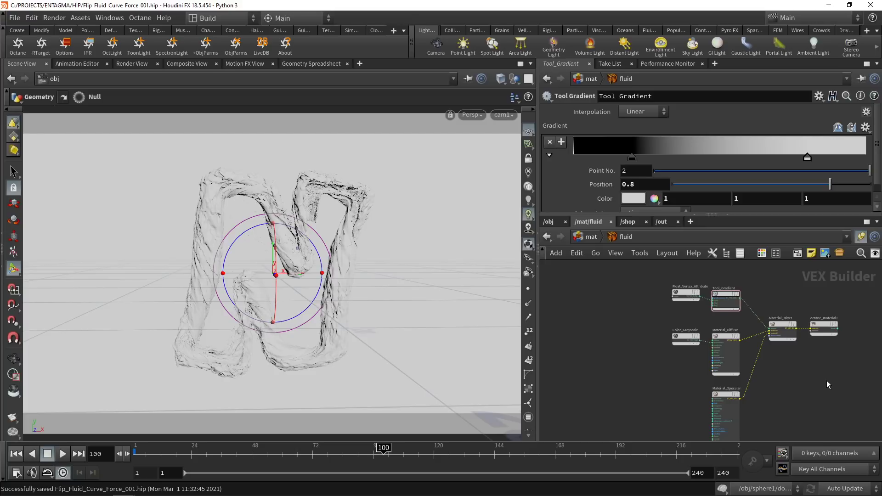
{"action": "middle_click_drag", "start_coordinate": [826, 381], "coordinate": [781, 357]}
{"action": "left_click", "coordinate": [88, 45]}
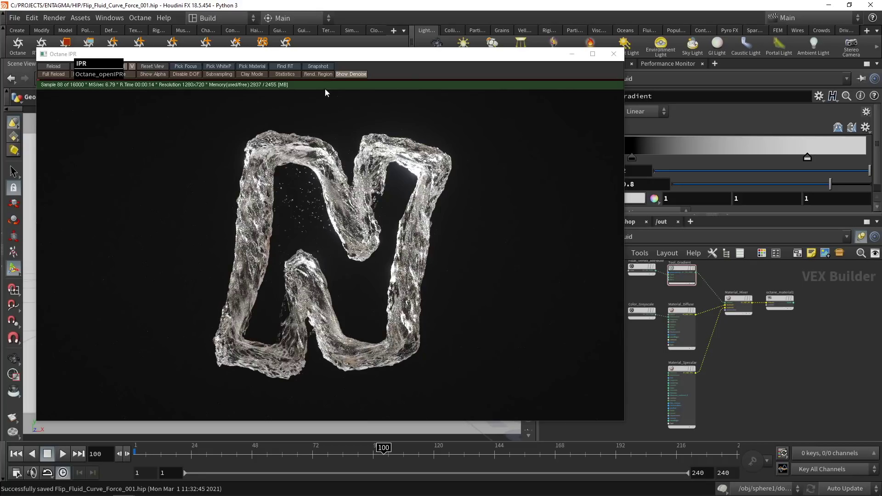
- Take a snapshot of the IPR render and set the MPlay viewer's color transform to ACES
{"action": "left_click", "coordinate": [317, 67]}
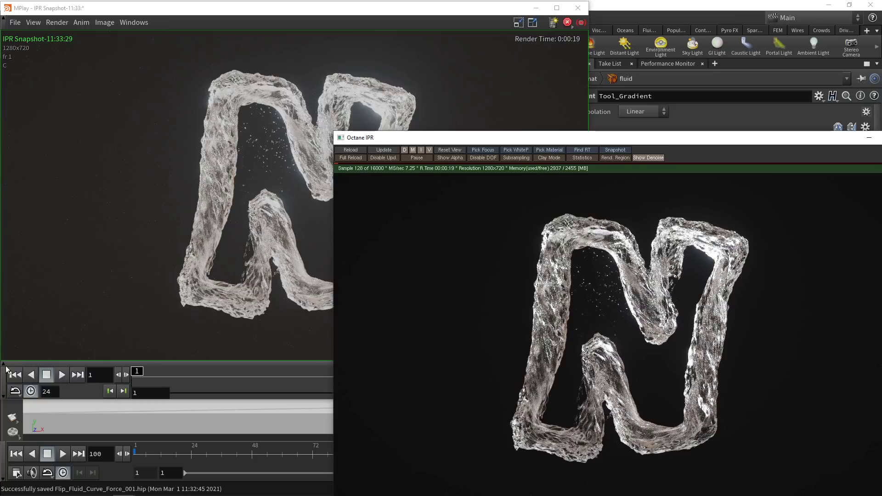
{"action": "left_click", "coordinate": [28, 362]}
{"action": "left_click_drag", "start_coordinate": [464, 139], "coordinate": [110, 47]}
{"action": "left_click", "coordinate": [390, 359]}
{"action": "left_click", "coordinate": [390, 392]}
- Add a second Material Diffuse node to the fluid network for previewing the gradient mask
{"action": "left_click", "coordinate": [676, 319]}
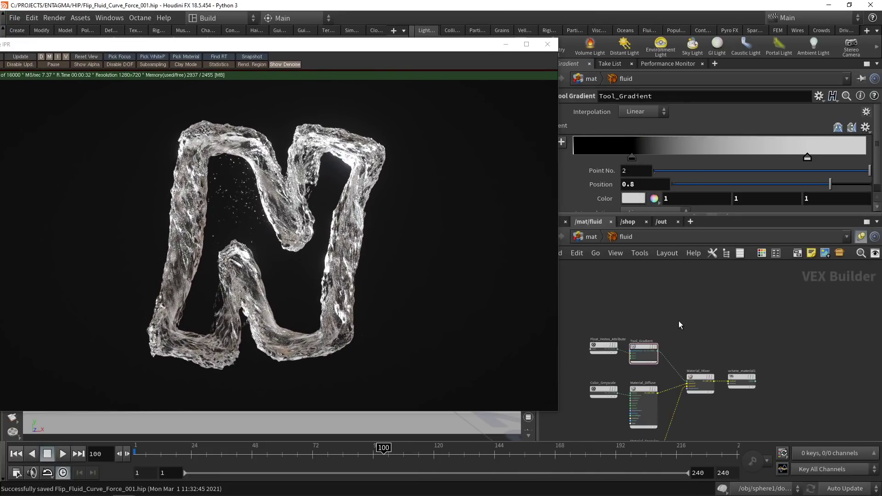
{"action": "scroll", "coordinate": [679, 327], "scroll_direction": "up", "scroll_amount": 2}
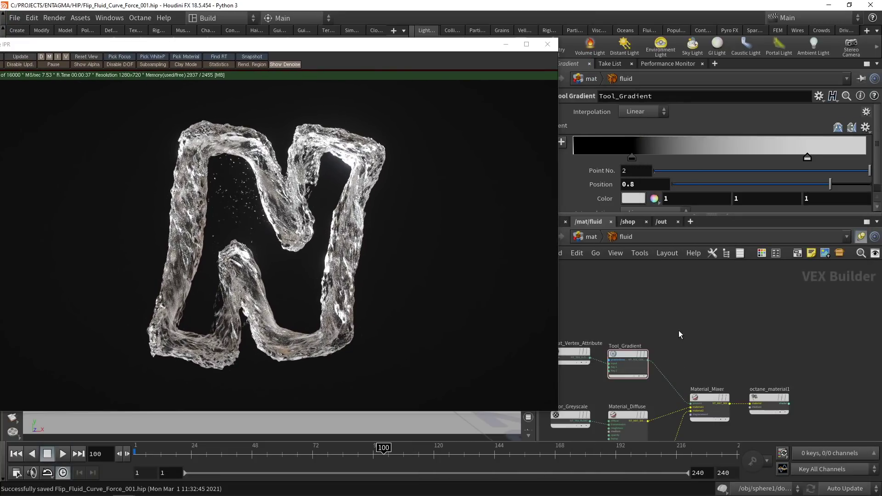
{"action": "key", "text": "Tab"}
{"action": "type", "text": "di"}
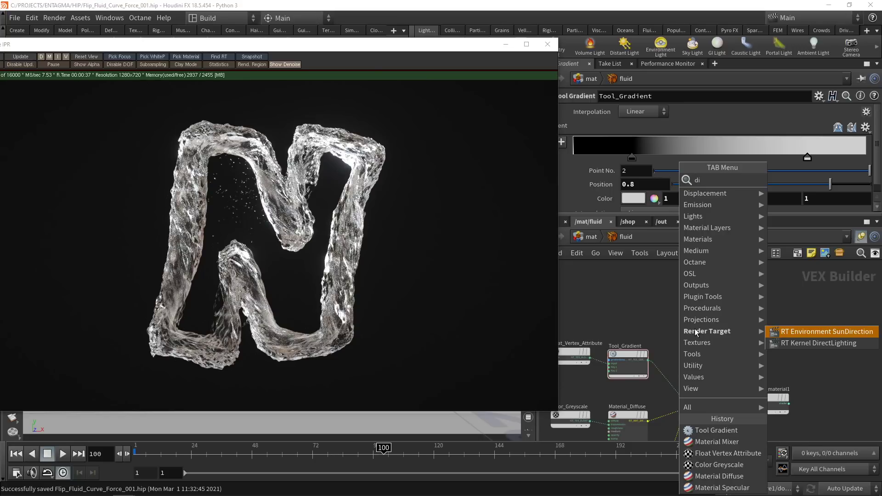
{"action": "key", "text": "BackSpace"}
{"action": "key", "text": "BackSpace"}
{"action": "type", "text": "diff"}
{"action": "key", "text": "Return"}
{"action": "left_click", "coordinate": [695, 329]}
- Connect the Tool Gradient to the diffuse input of NT_MAT_DIFFUSE1 and that node's output to octane_material1's material input
{"action": "scroll", "coordinate": [680, 349], "scroll_direction": "up", "scroll_amount": 2}
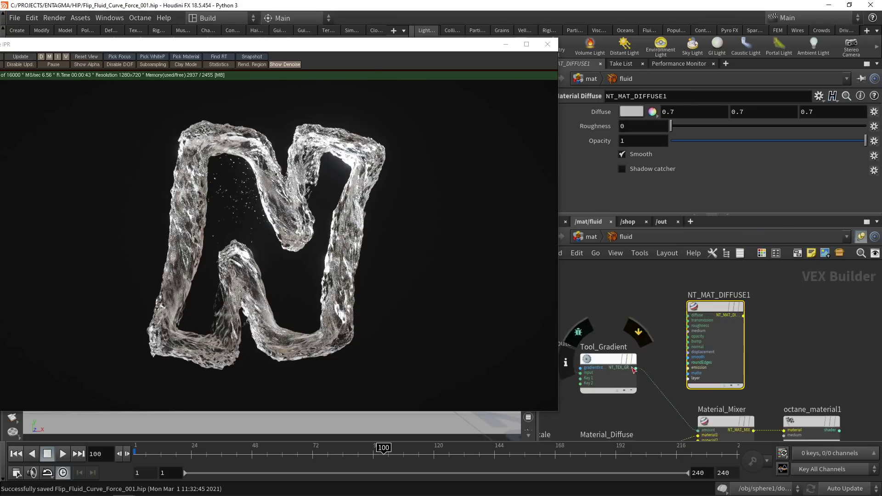
{"action": "left_click", "coordinate": [636, 368]}
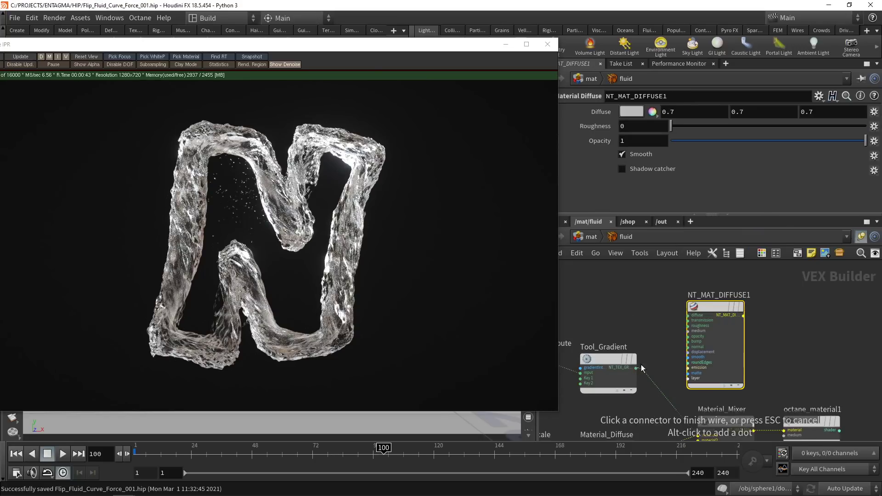
{"action": "left_click", "coordinate": [680, 315]}
{"action": "left_click", "coordinate": [744, 316]}
{"action": "middle_click_drag", "start_coordinate": [776, 416], "coordinate": [733, 313]}
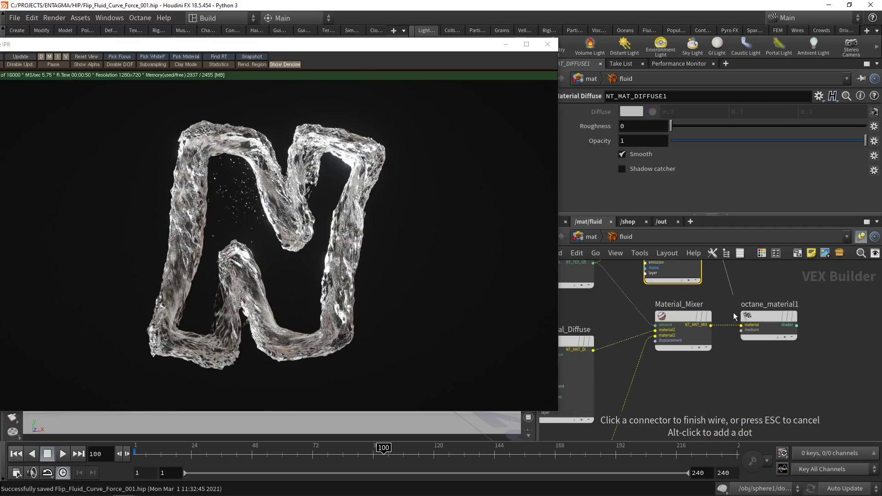
{"action": "left_click", "coordinate": [741, 325]}
{"action": "middle_click_drag", "start_coordinate": [730, 353], "coordinate": [770, 453]}
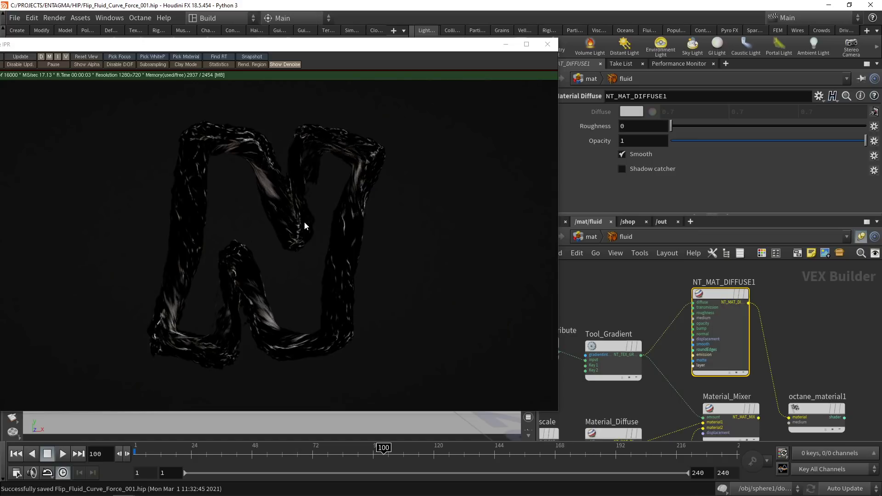
- Move the Tool Gradient's black point to position 0.1 and its white point to position 1
{"action": "middle_click_drag", "start_coordinate": [617, 304], "coordinate": [652, 317]}
{"action": "left_click", "coordinate": [643, 363]}
{"action": "left_click_drag", "start_coordinate": [632, 157], "coordinate": [590, 159]}
{"action": "left_click_drag", "start_coordinate": [807, 158], "coordinate": [866, 157]}
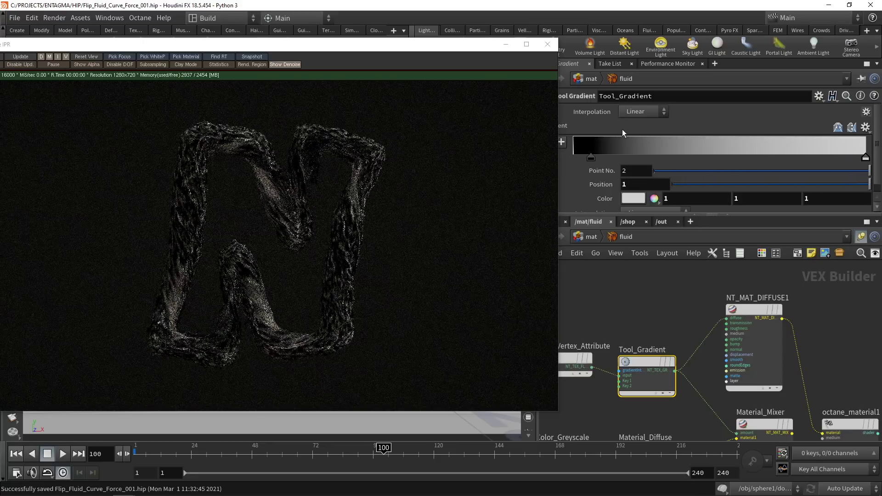
{"action": "left_click_drag", "start_coordinate": [590, 157], "coordinate": [602, 157]}
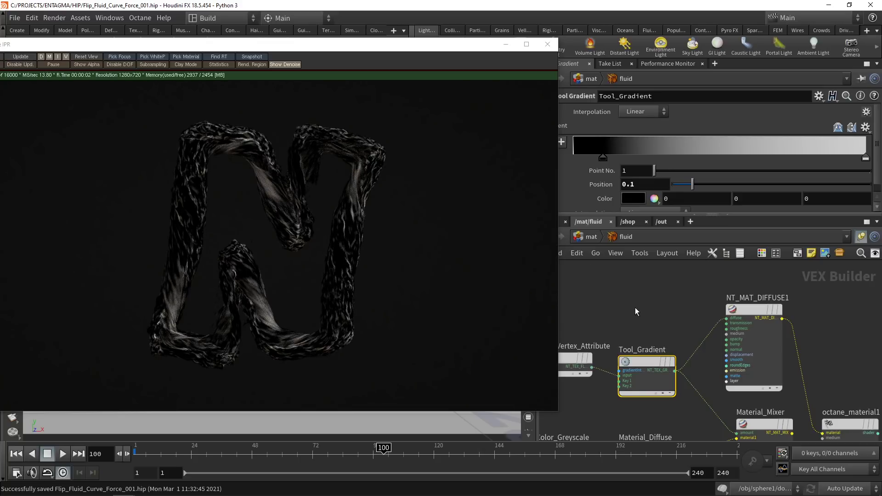
- Connect the Material Mixer output to octane_material1's material input in place of NT_MAT_DIFFUSE1
{"action": "middle_click_drag", "start_coordinate": [635, 307], "coordinate": [617, 254]}
{"action": "left_click", "coordinate": [774, 380]}
{"action": "left_click", "coordinate": [804, 380]}
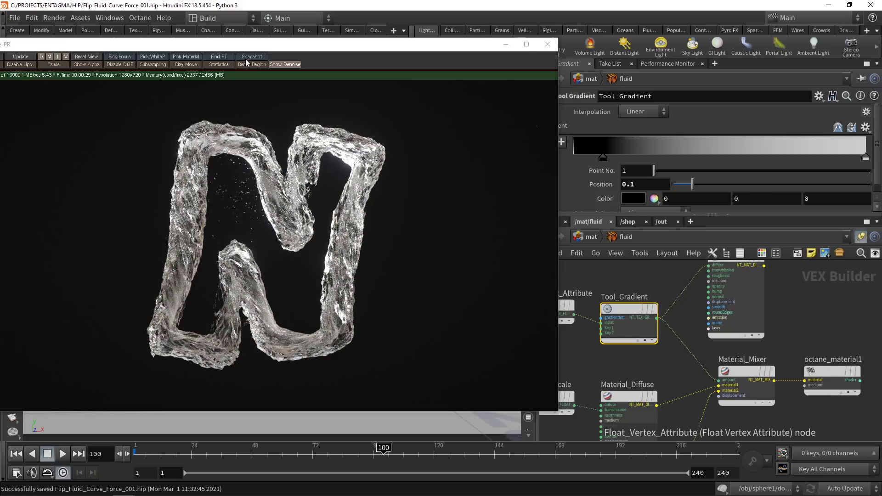
- Connect Material Specular directly to octane_material1's material input to preview the pure specular look
{"action": "scroll", "coordinate": [715, 337], "scroll_direction": "down", "scroll_amount": 3}
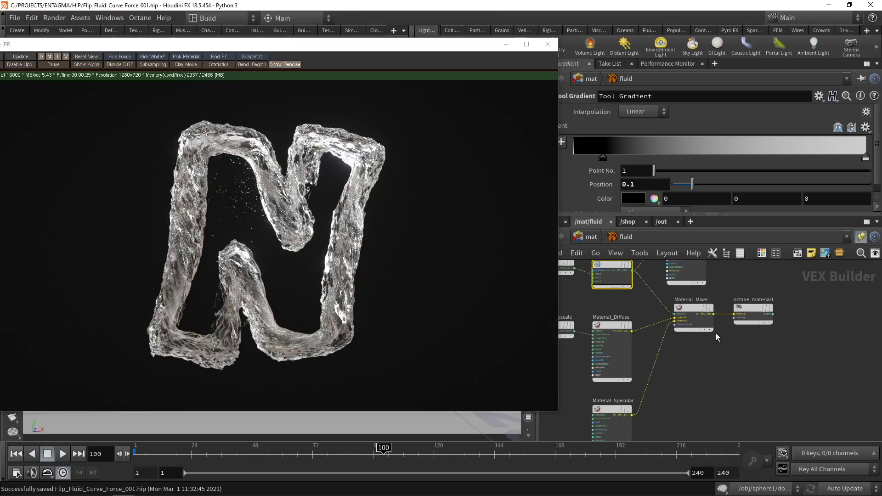
{"action": "left_click", "coordinate": [632, 414]}
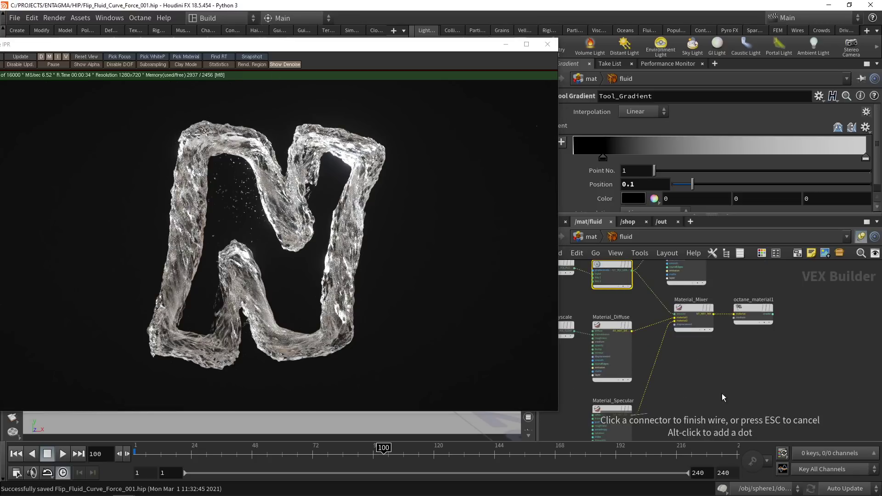
{"action": "left_click", "coordinate": [735, 315]}
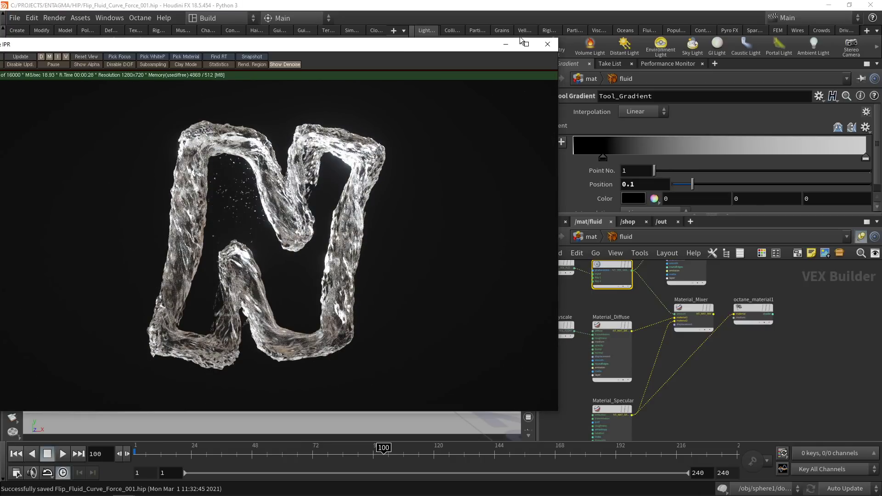
- Close the Octane IPR and compare the mixed and pure specular snapshots in MPlay
{"action": "left_click", "coordinate": [546, 44]}
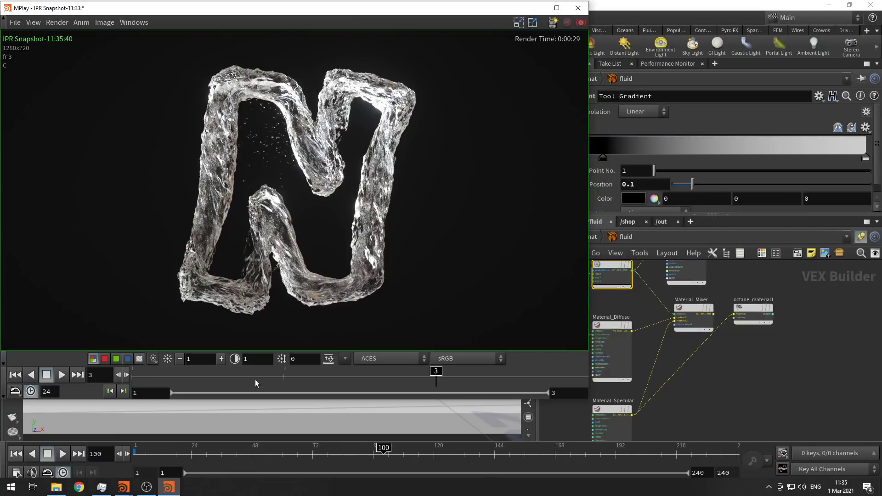
{"action": "mouse_move", "coordinate": [384, 376]}
{"action": "left_mouse_down"}
{"action": "mouse_move", "coordinate": [279, 377]}
{"action": "mouse_move", "coordinate": [437, 373]}
{"action": "mouse_move", "coordinate": [278, 378]}
{"action": "left_mouse_up"}
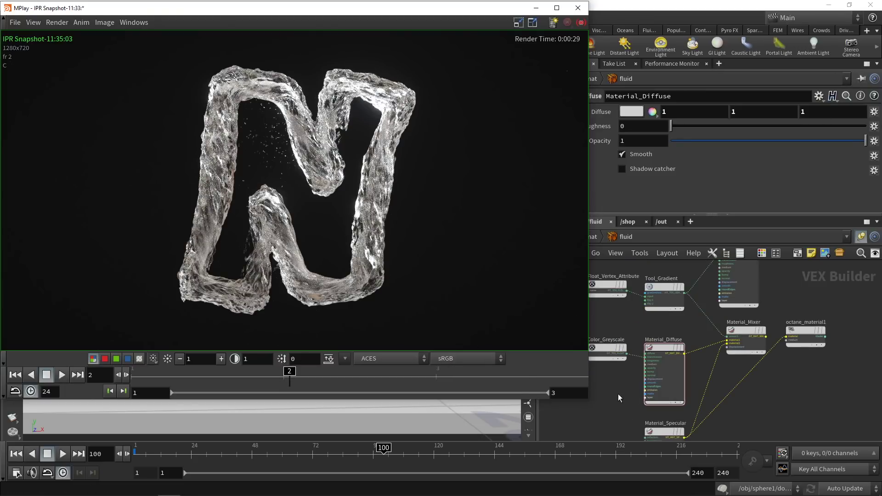
{"action": "left_click", "coordinate": [618, 393]}
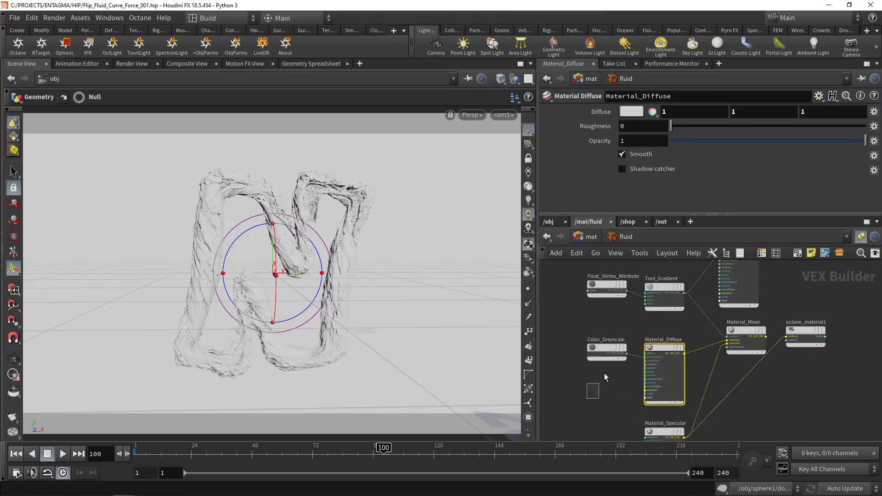
- Try driving Material Diffuse's opacity with a duplicate of the Color Greyscale node
{"action": "left_click", "coordinate": [606, 351]}
{"action": "key", "text": "ctrl+c"}
{"action": "key", "text": "ctrl+v"}
{"action": "scroll", "coordinate": [616, 386], "scroll_direction": "up", "scroll_amount": 3}
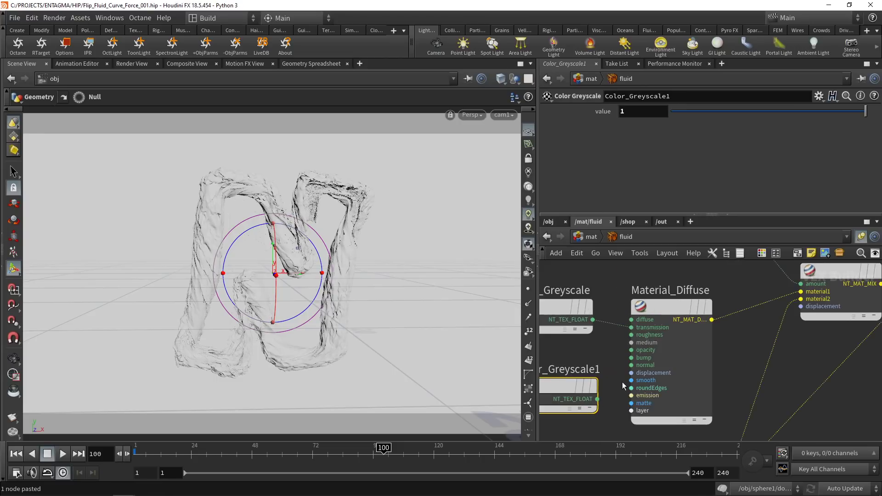
{"action": "left_click", "coordinate": [597, 400]}
{"action": "left_click", "coordinate": [631, 349]}
{"action": "scroll", "coordinate": [736, 362], "scroll_direction": "down", "scroll_amount": 3}
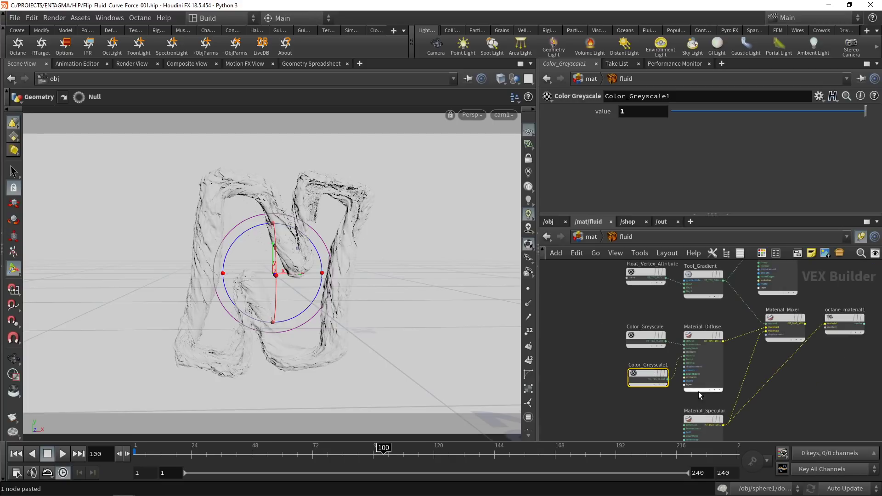
{"action": "key", "text": "Delete"}
- Reconnect the Material Mixer output to octane_material1's material input and delete the preview node NT_MAT_DIFFUSE1
{"action": "middle_click_drag", "start_coordinate": [829, 379], "coordinate": [804, 404]}
{"action": "left_click", "coordinate": [780, 349]}
{"action": "left_click", "coordinate": [800, 349]}
{"action": "left_click_drag", "start_coordinate": [782, 349], "coordinate": [801, 349]}
{"action": "middle_click_drag", "start_coordinate": [806, 286], "coordinate": [793, 335]}
{"action": "left_click", "coordinate": [726, 360]}
{"action": "key", "text": "Delete"}
- Select the Tool Gradient node and enlarge the parameter area to show all of its ramp settings
{"action": "left_click", "coordinate": [681, 365]}
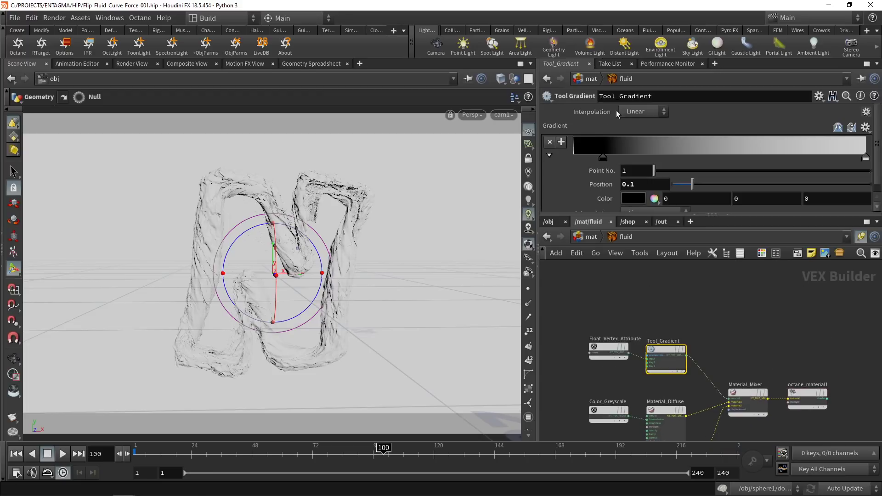
{"action": "left_click_drag", "start_coordinate": [666, 215], "coordinate": [666, 294]}
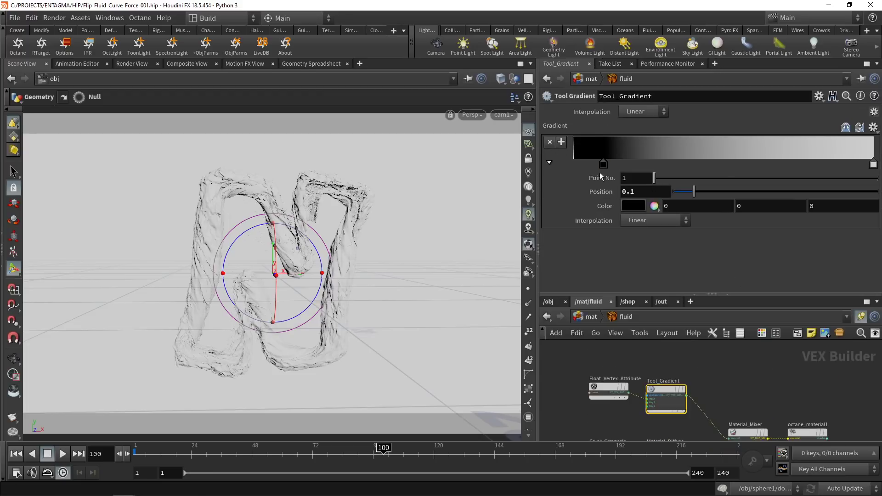
{"action": "middle_click_drag", "start_coordinate": [745, 434], "coordinate": [735, 397]}
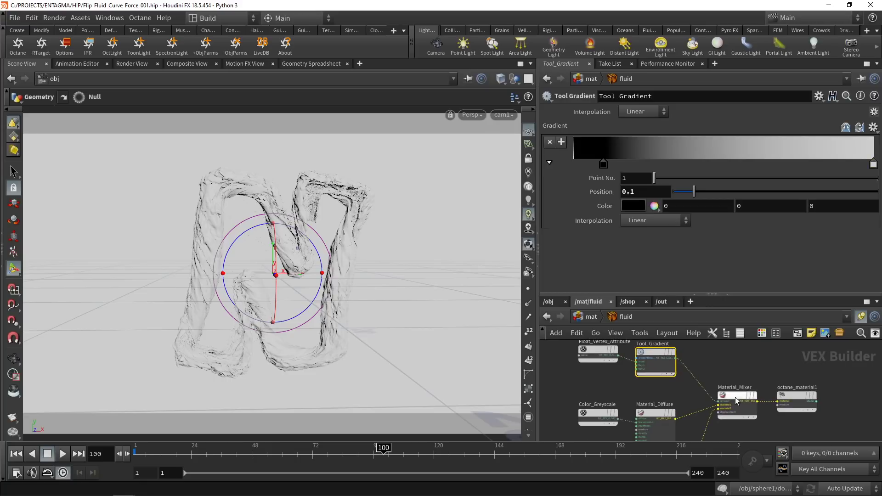